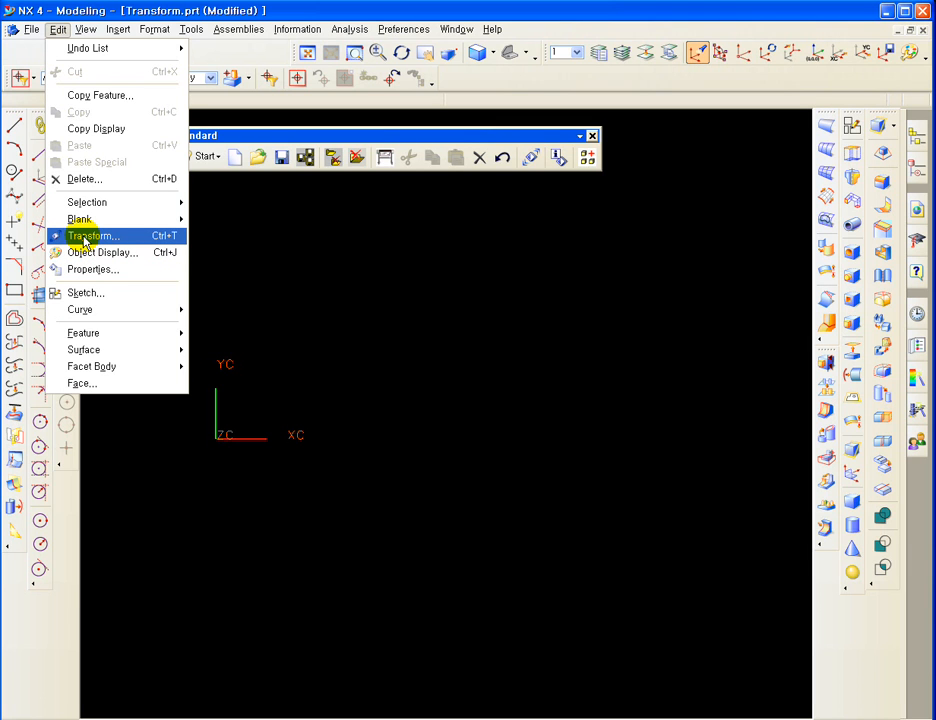
{"action": "left_click", "coordinate": [280, 246]}
{"action": "left_click_drag", "start_coordinate": [180, 135], "coordinate": [116, 138]}
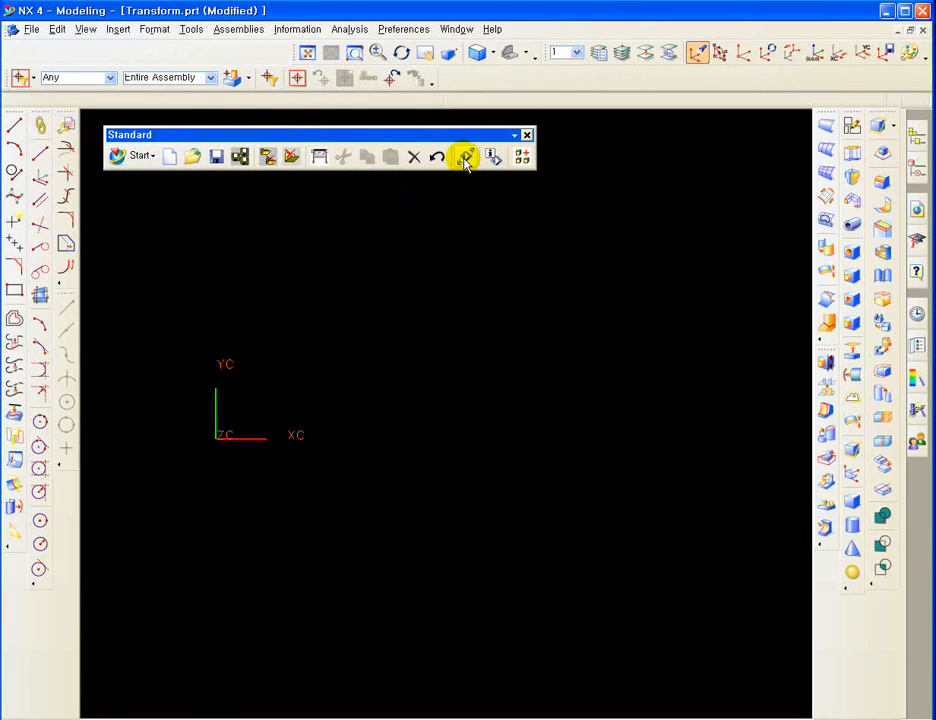
{"action": "left_click_drag", "start_coordinate": [383, 133], "coordinate": [427, 134]}
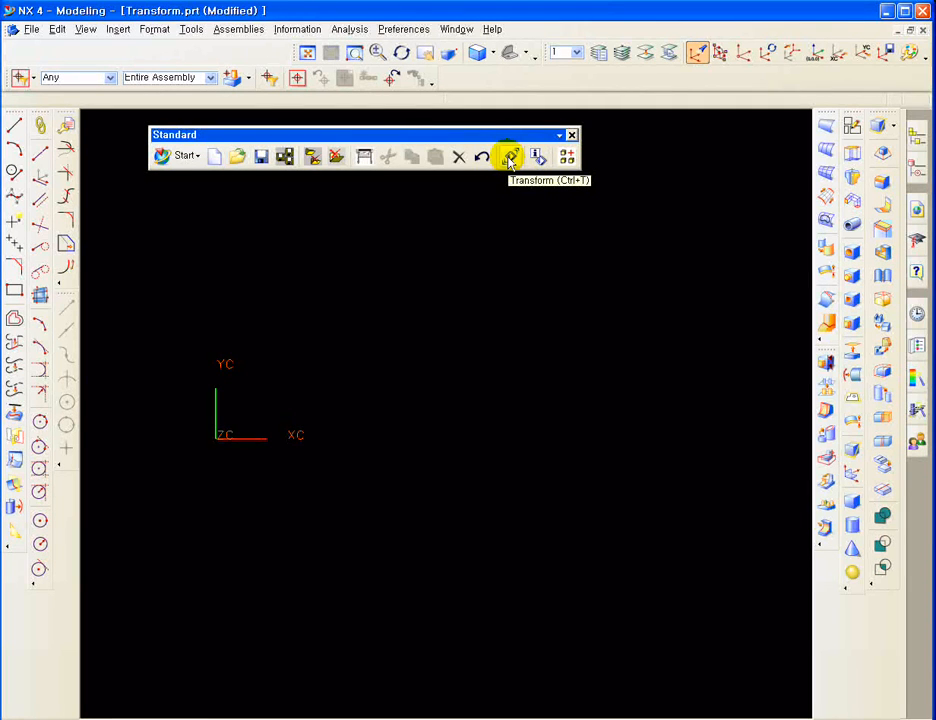
Draw a rectangle up and to the right of the coordinate origin, with its lower-right corner at about XC 240, YC 16.
{"action": "middle_click_drag", "start_coordinate": [480, 278], "coordinate": [444, 256], "text": "shift"}
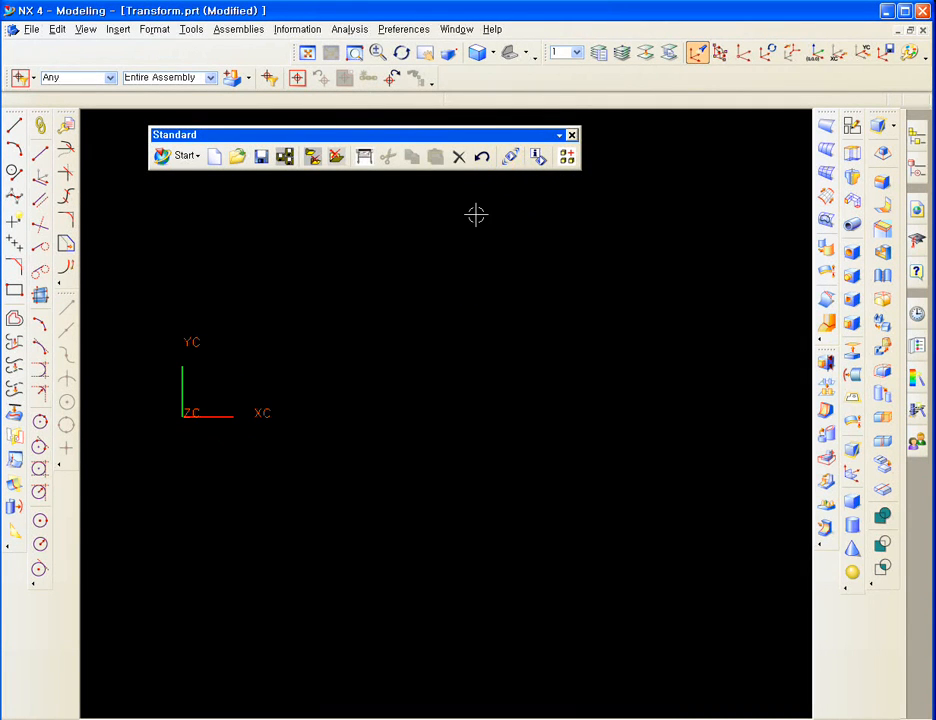
{"action": "left_click", "coordinate": [15, 291]}
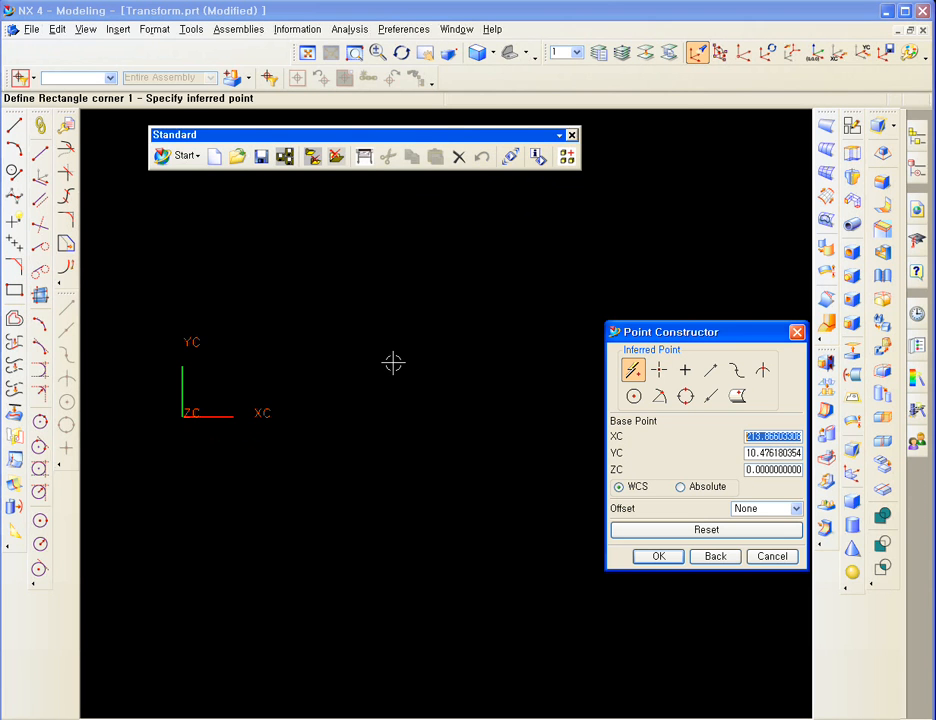
{"action": "left_click", "coordinate": [318, 342]}
{"action": "left_click", "coordinate": [421, 428]}
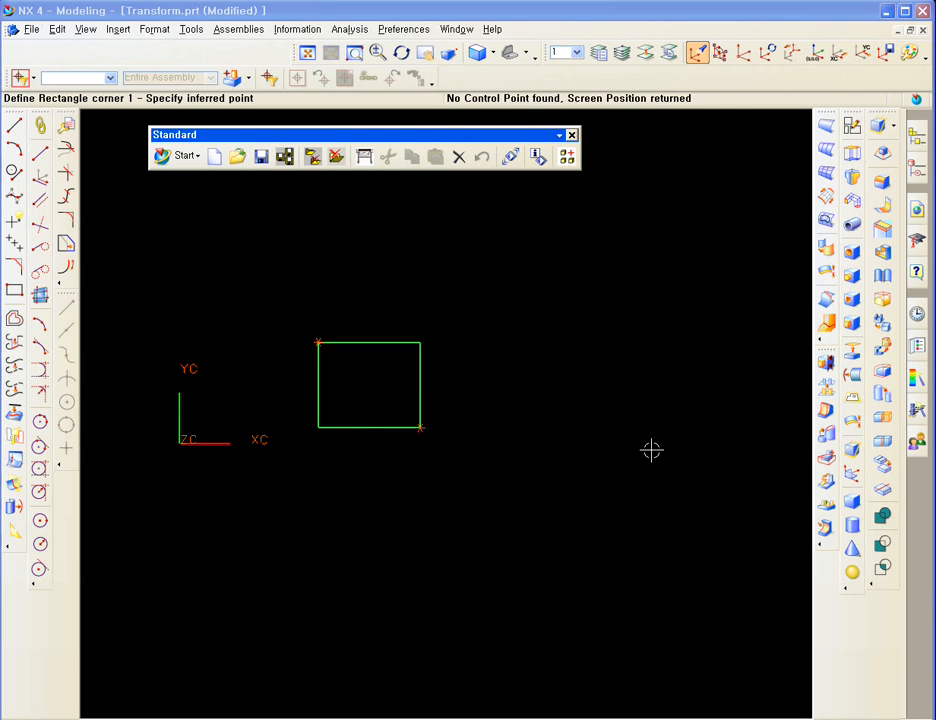
{"action": "left_click", "coordinate": [771, 556]}
{"action": "middle_click_drag", "start_coordinate": [559, 375], "coordinate": [535, 358], "text": "shift"}
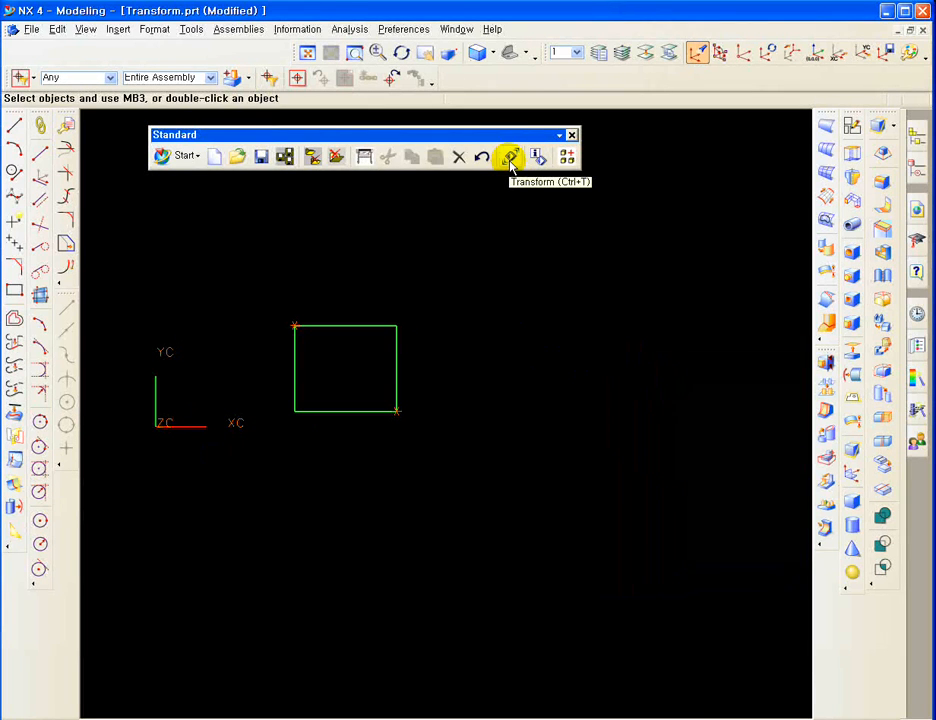
Start the Transform command and select all four lines of the rectangle as the objects to transform.
{"action": "left_click", "coordinate": [510, 160]}
{"action": "left_click_drag", "start_coordinate": [379, 135], "coordinate": [435, 133]}
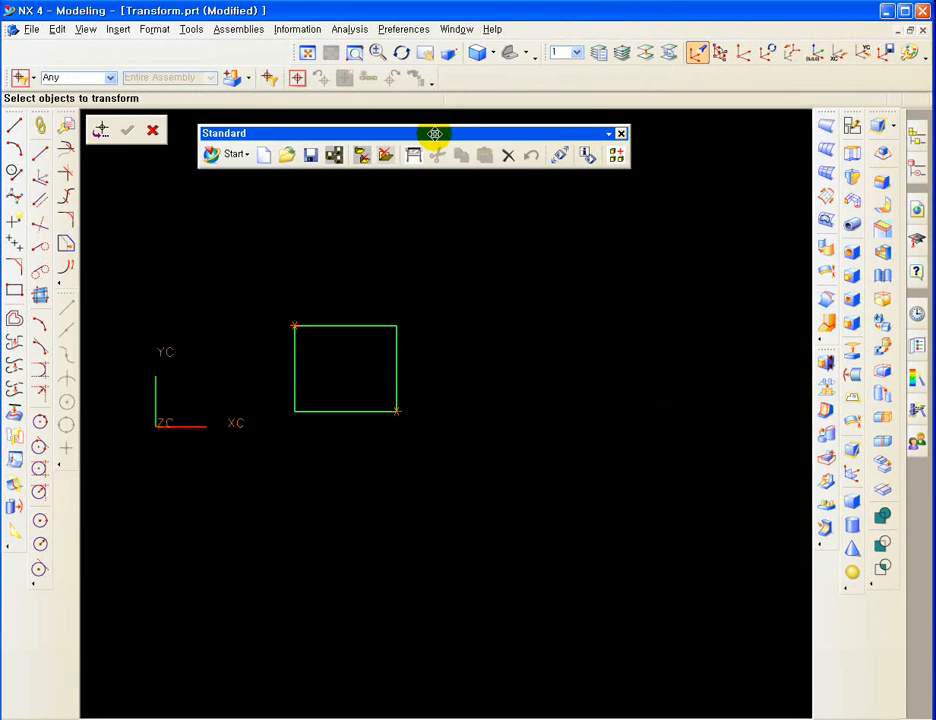
{"action": "left_click_drag", "start_coordinate": [255, 288], "coordinate": [424, 444]}
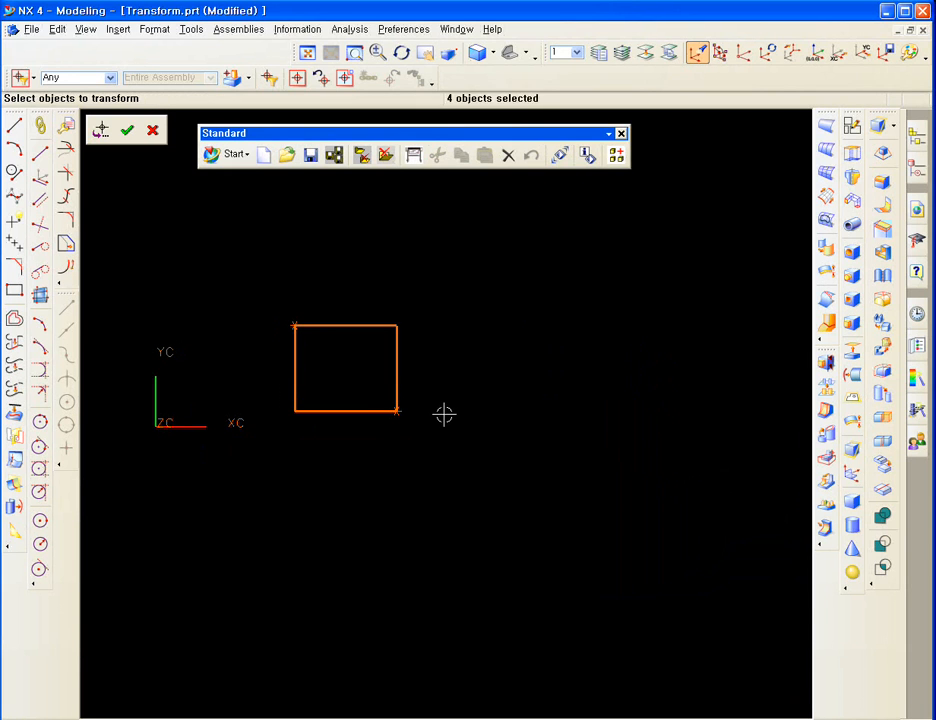
{"action": "middle_click", "coordinate": [444, 414]}
{"action": "left_click_drag", "start_coordinate": [658, 334], "coordinate": [636, 248]}
Examine the two Translate methods, To A Point and Delta with its DXC, DYC and DZC values, without applying either.
{"action": "left_click", "coordinate": [677, 265]}
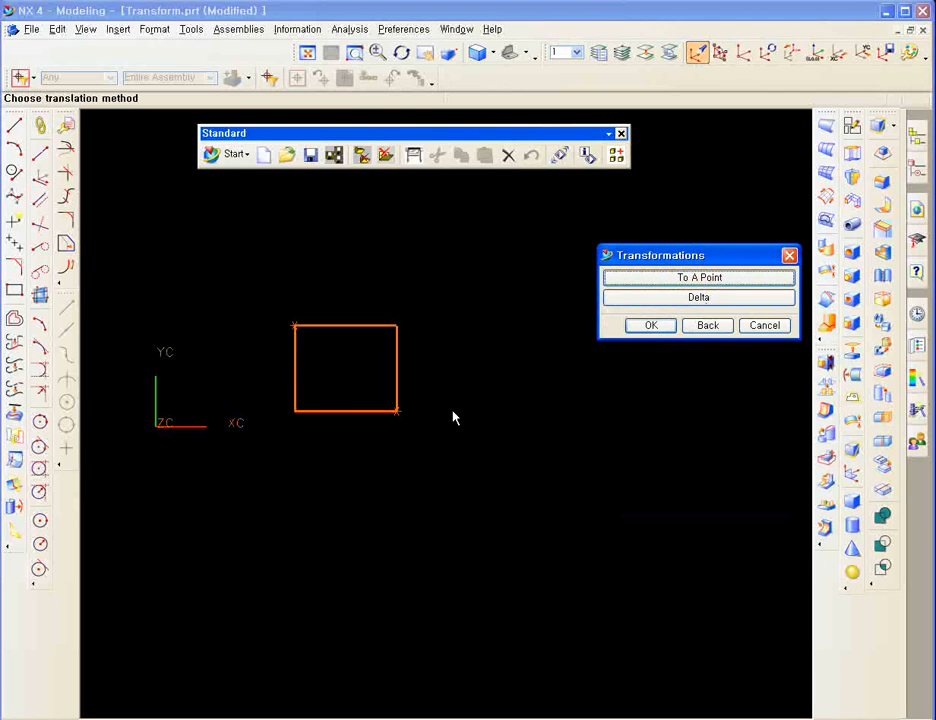
{"action": "left_click", "coordinate": [675, 278]}
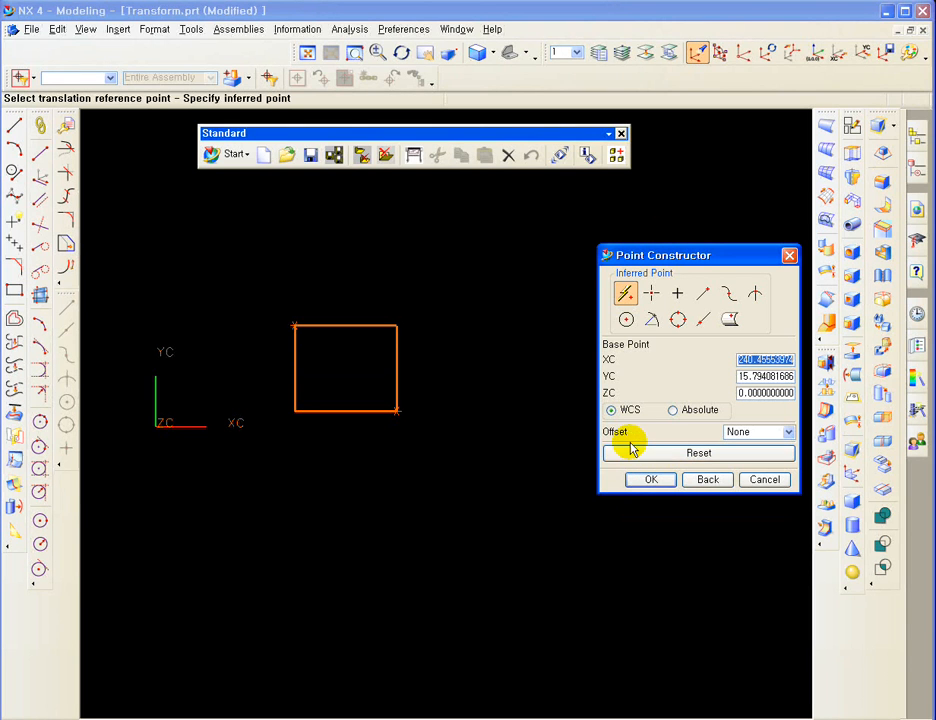
{"action": "left_click", "coordinate": [705, 481]}
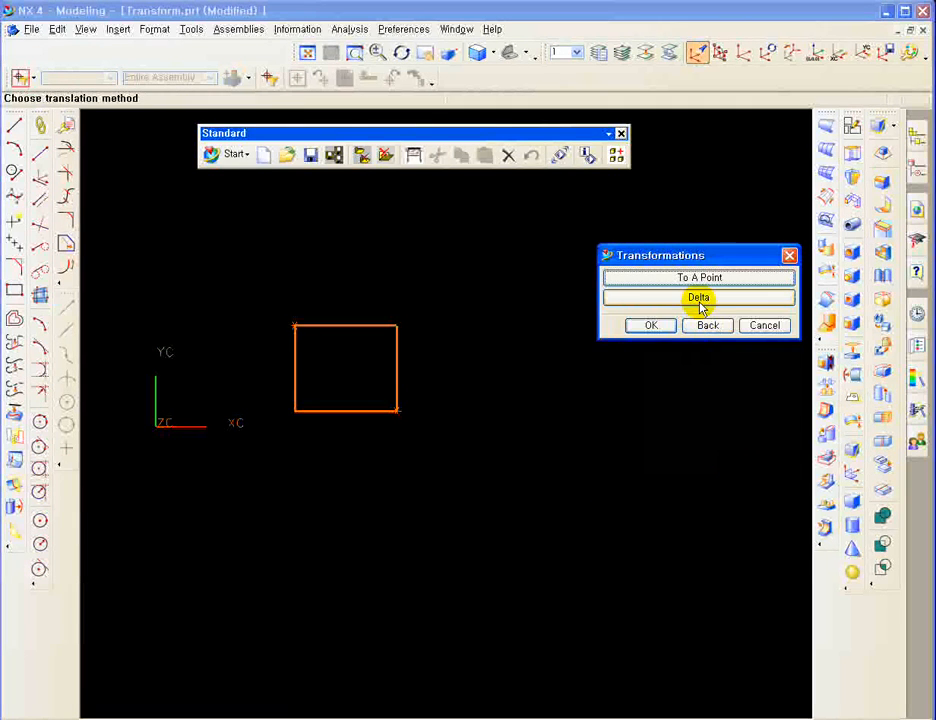
{"action": "left_click", "coordinate": [700, 298]}
{"action": "left_click_drag", "start_coordinate": [618, 254], "coordinate": [575, 269]}
{"action": "left_click", "coordinate": [722, 290]}
{"action": "left_click", "coordinate": [727, 307]}
{"action": "left_click", "coordinate": [727, 324]}
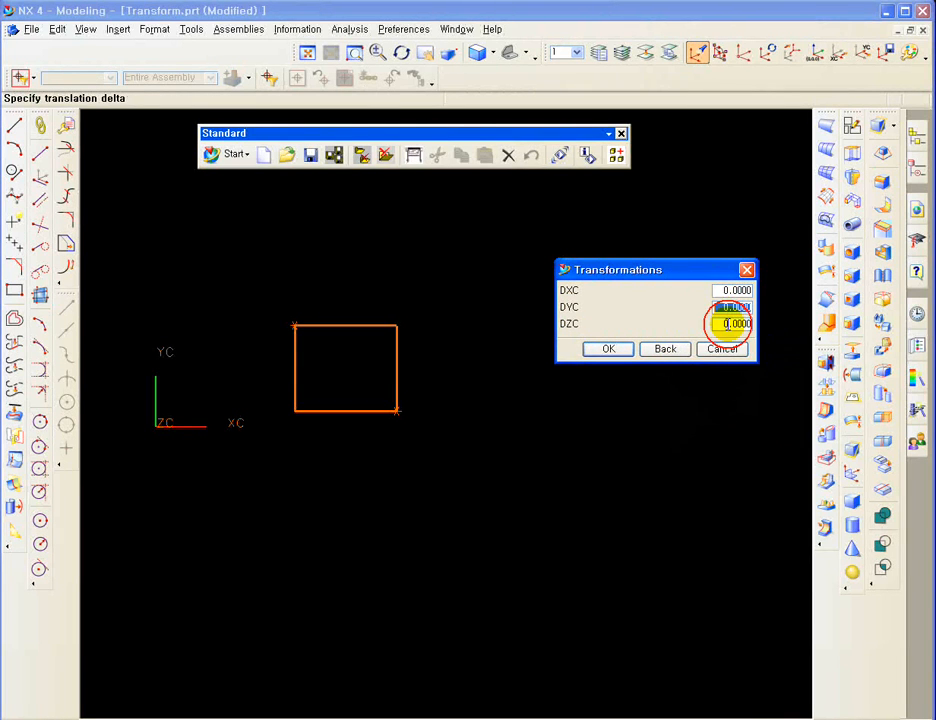
{"action": "left_click", "coordinate": [722, 290]}
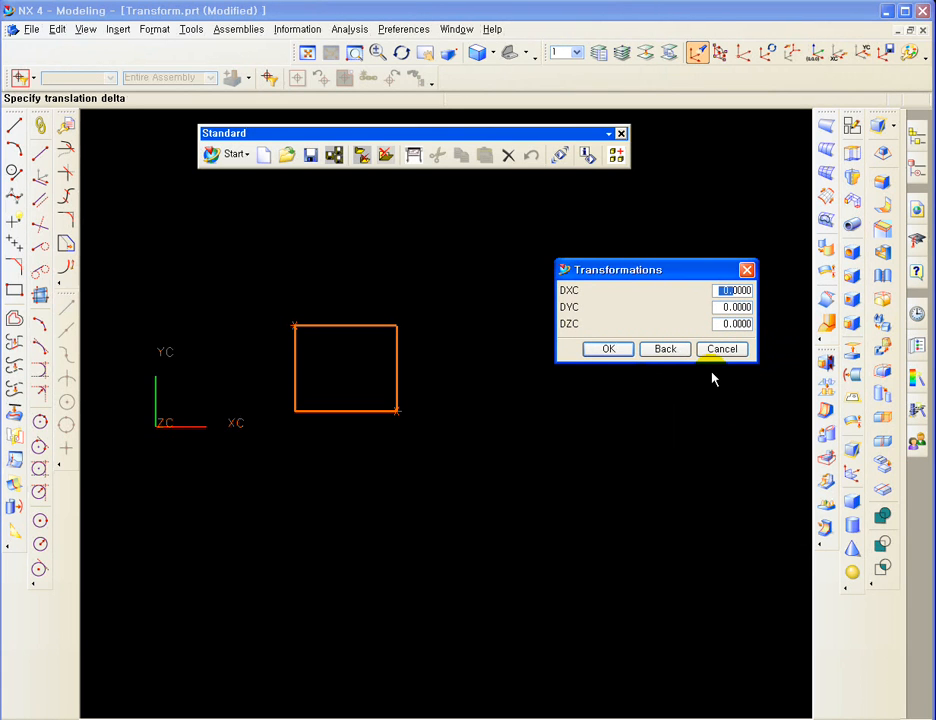
{"action": "left_click", "coordinate": [721, 291]}
{"action": "left_click", "coordinate": [670, 350]}
{"action": "left_click", "coordinate": [668, 340]}
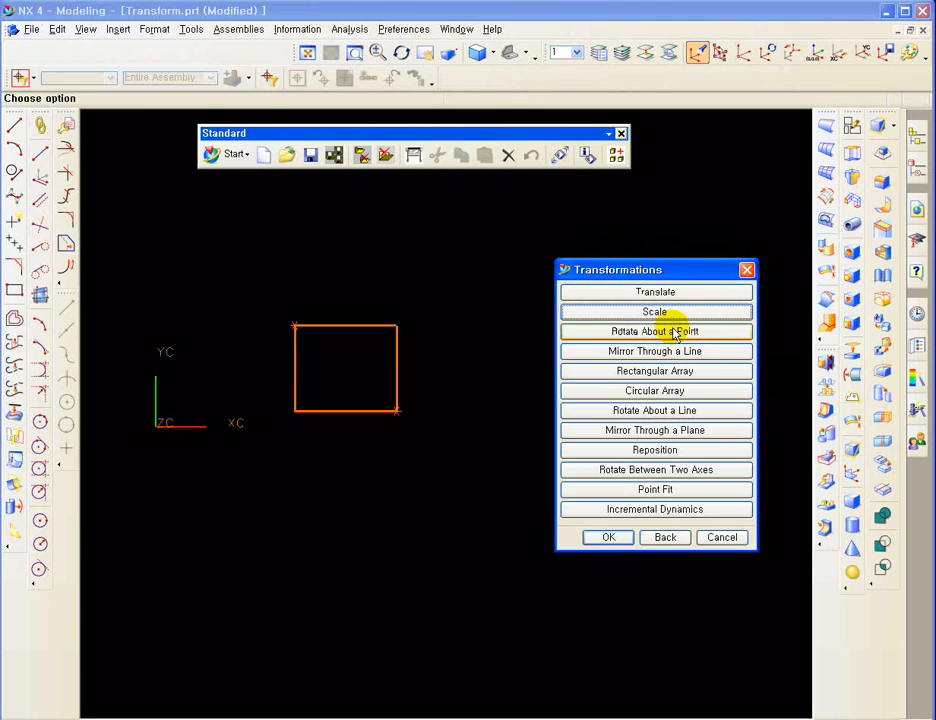
Choose the Scale transformation and pick the rectangle's lower-left corner as the invariant scale point using Inferred Point.
{"action": "left_click", "coordinate": [655, 313]}
{"action": "mouse_move", "coordinate": [656, 269]}
{"action": "left_mouse_down"}
{"action": "mouse_move", "coordinate": [675, 255]}
{"action": "mouse_move", "coordinate": [660, 270]}
{"action": "left_mouse_up"}
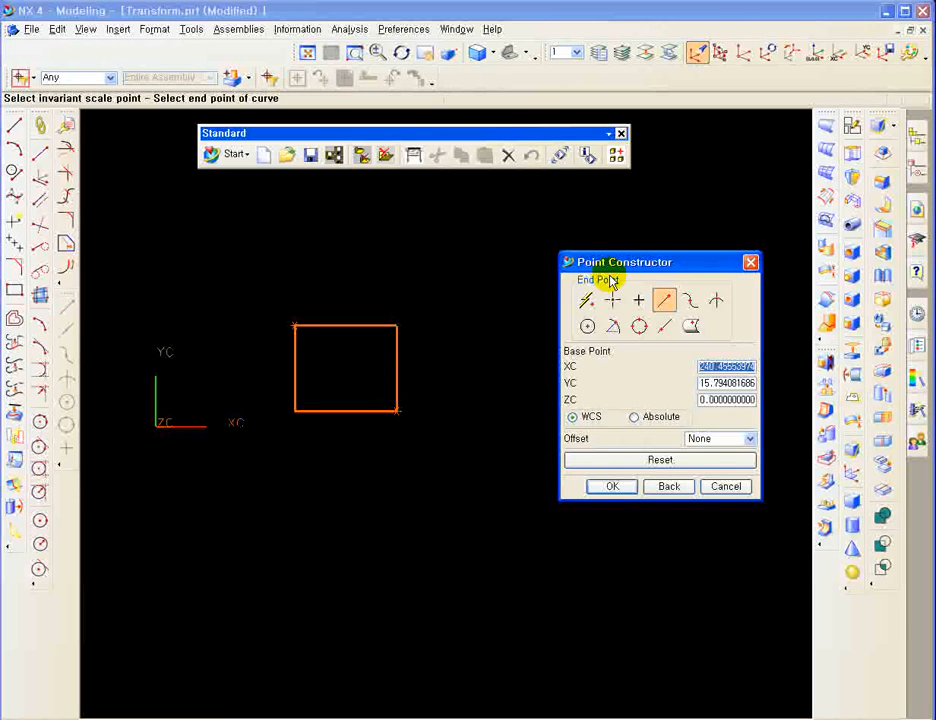
{"action": "left_click_drag", "start_coordinate": [601, 267], "coordinate": [587, 261]}
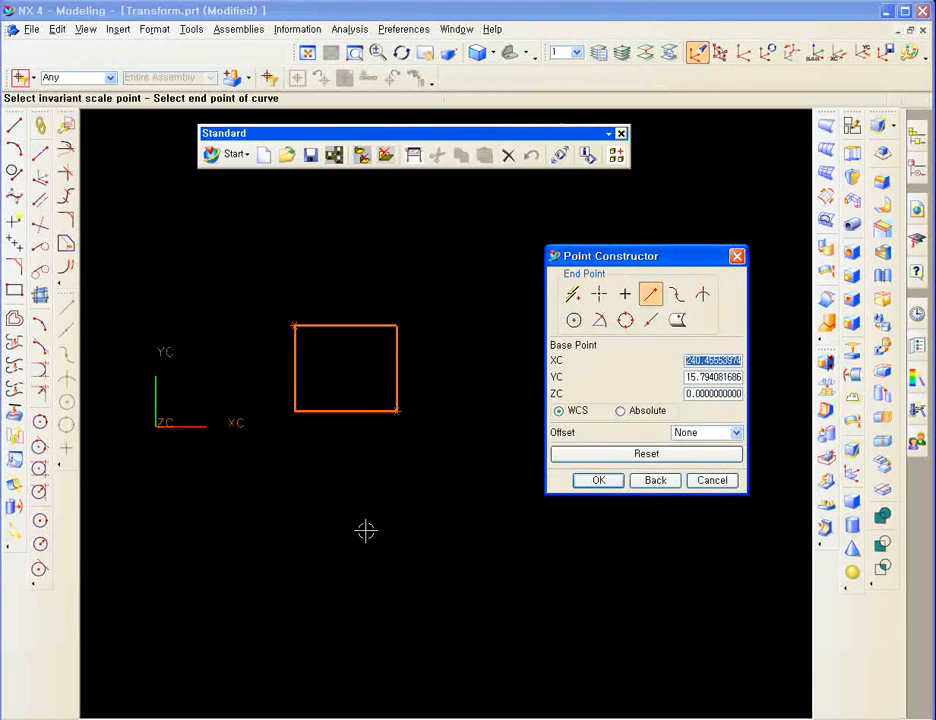
{"action": "left_click", "coordinate": [575, 294]}
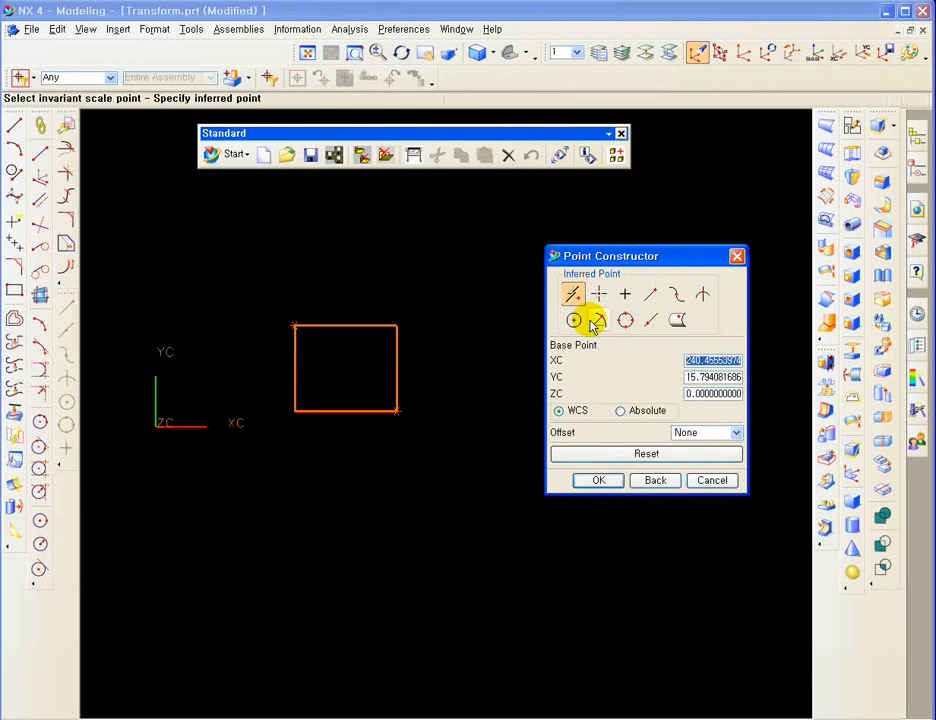
{"action": "left_click", "coordinate": [296, 411]}
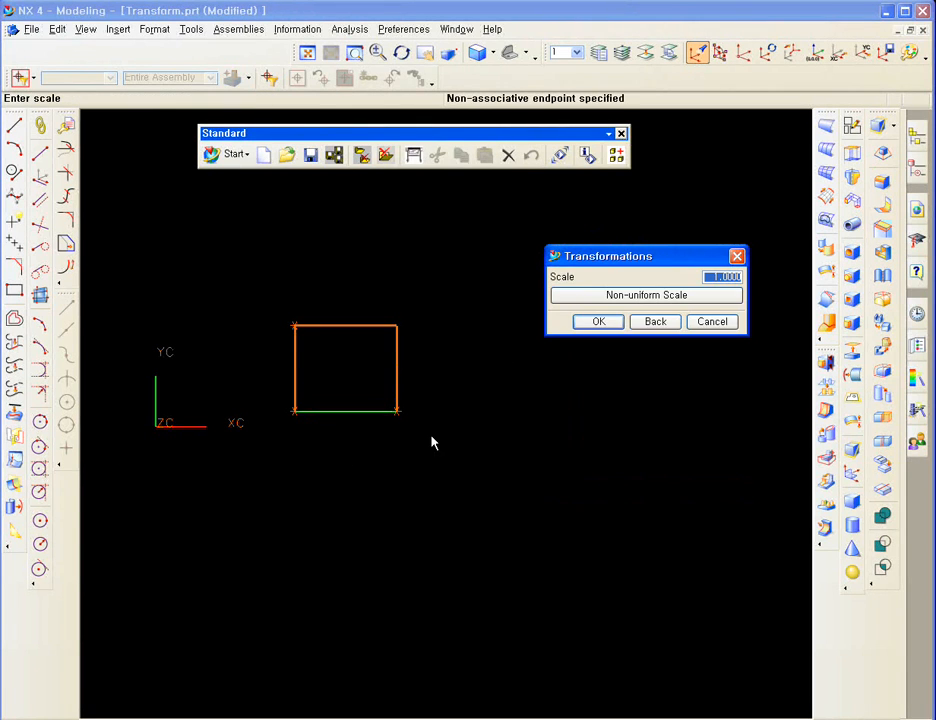
Scale the rectangle by a factor of 2 with the Move operation, and return to the list of transformation types.
{"action": "left_click_drag", "start_coordinate": [587, 251], "coordinate": [525, 343]}
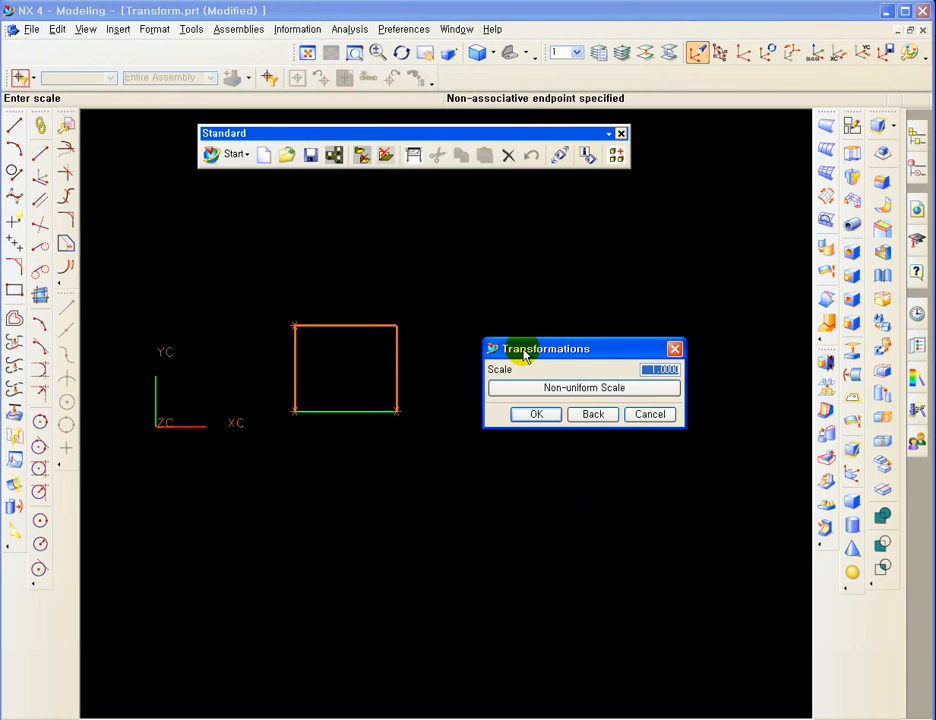
{"action": "double_click", "coordinate": [650, 369]}
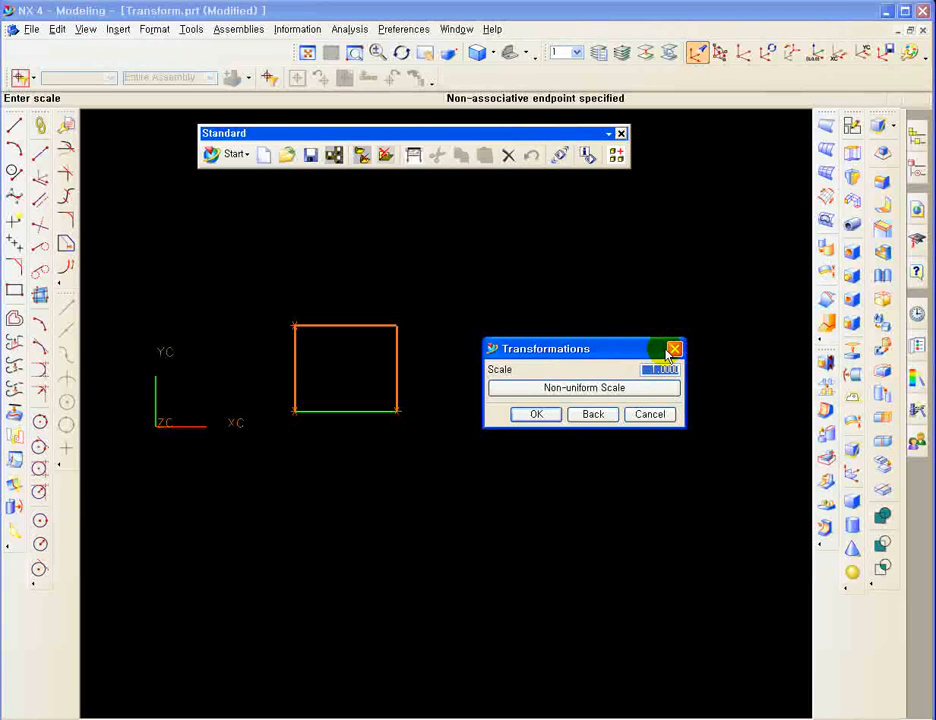
{"action": "type", "text": "2"}
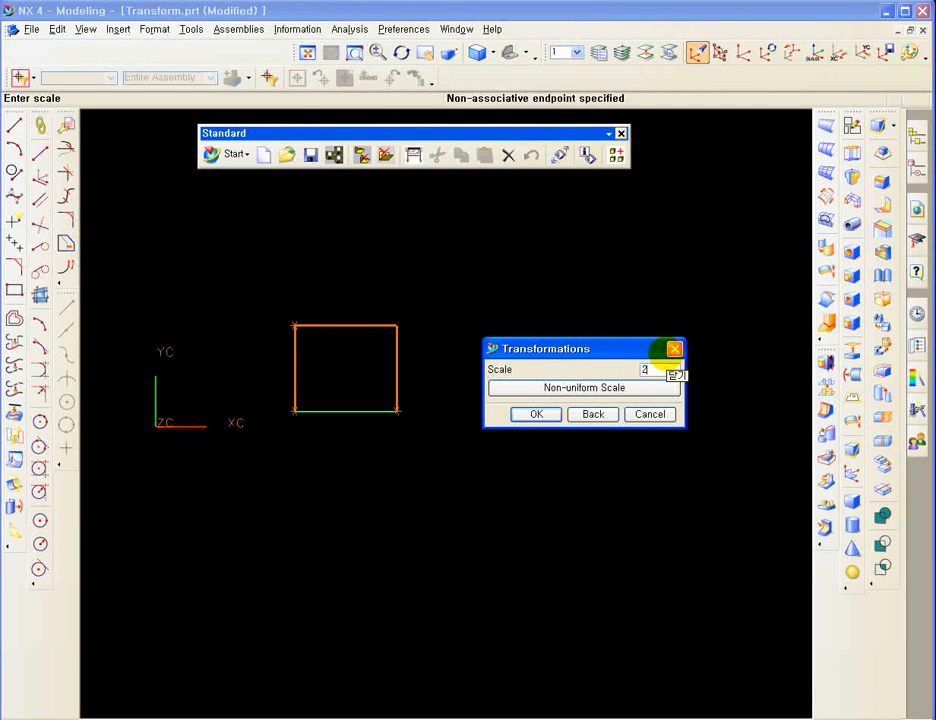
{"action": "left_click", "coordinate": [536, 416]}
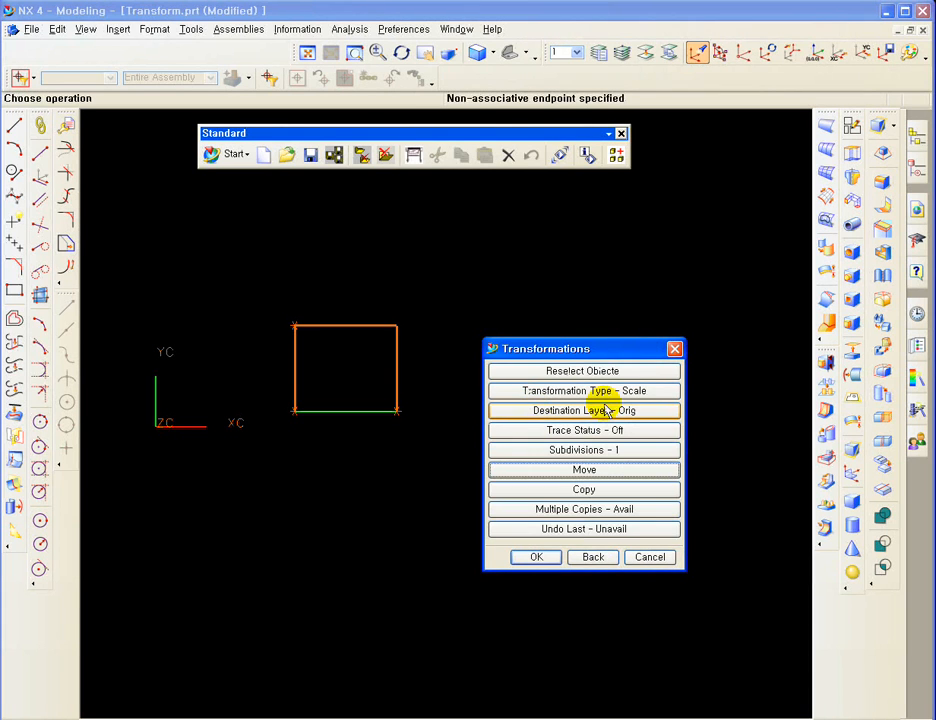
{"action": "left_click", "coordinate": [572, 352]}
{"action": "left_click_drag", "start_coordinate": [573, 355], "coordinate": [613, 250]}
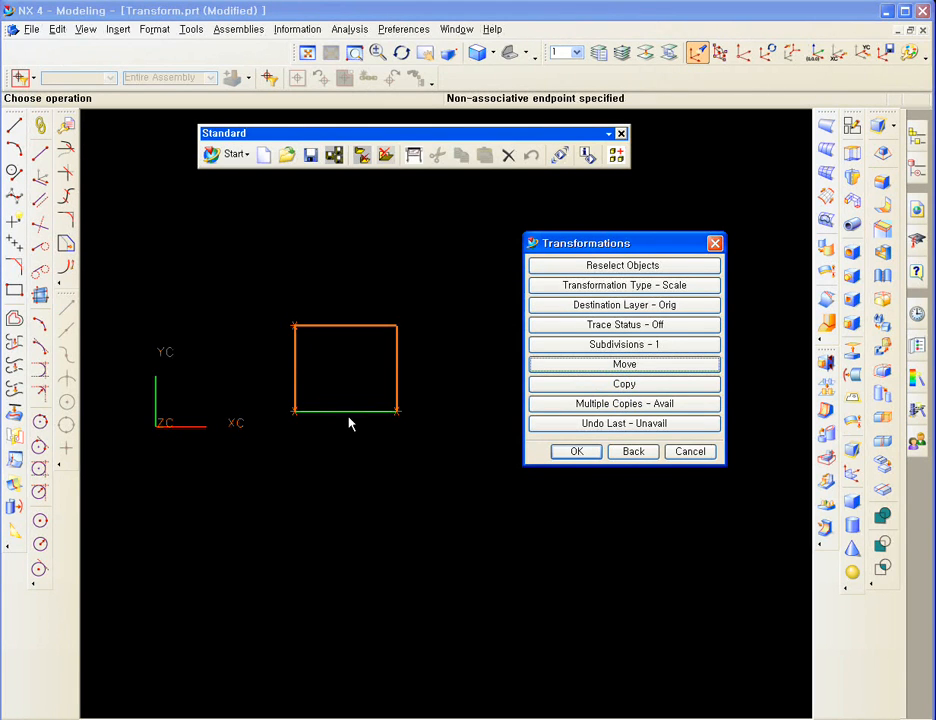
{"action": "left_click", "coordinate": [593, 365]}
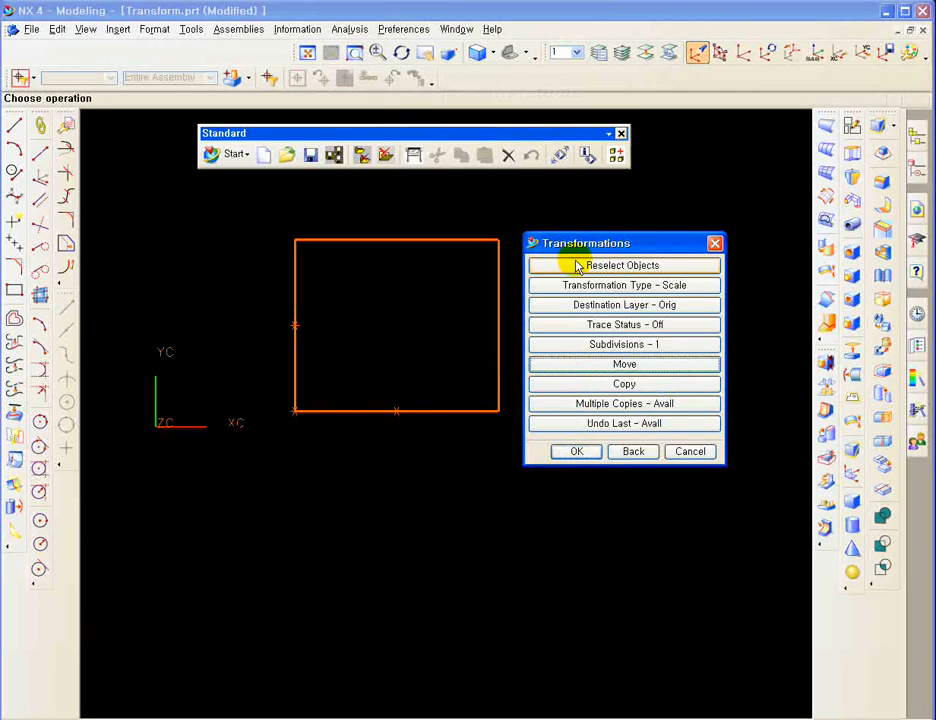
{"action": "left_click_drag", "start_coordinate": [592, 244], "coordinate": [625, 251]}
{"action": "left_click", "coordinate": [666, 459]}
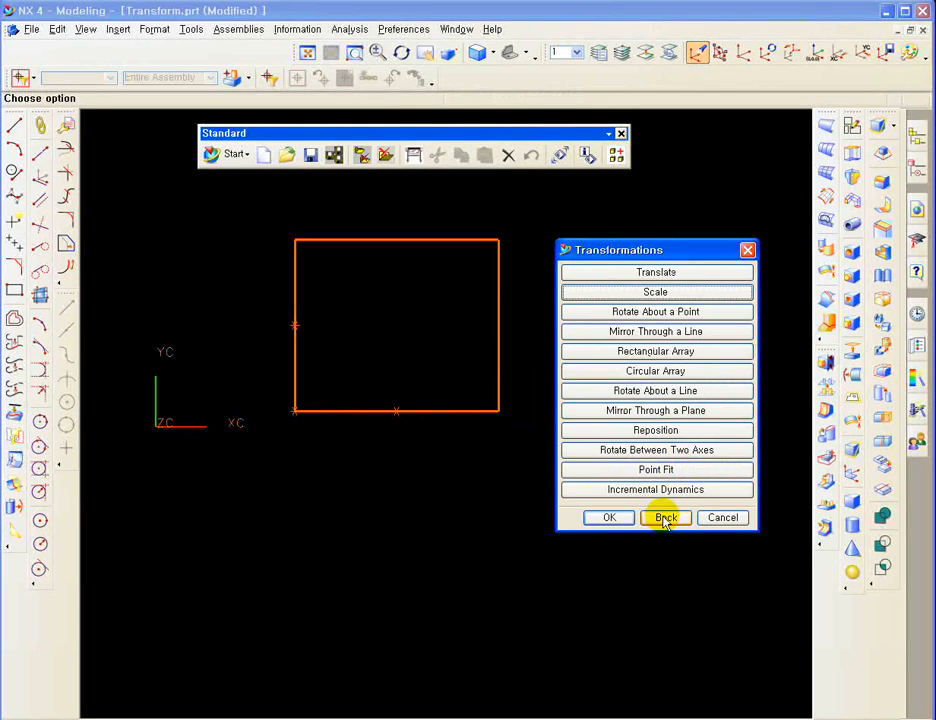
Choose Rotate About a Point and pick the midpoint of the rectangle's bottom edge as the rotation center.
{"action": "left_click_drag", "start_coordinate": [616, 254], "coordinate": [645, 273]}
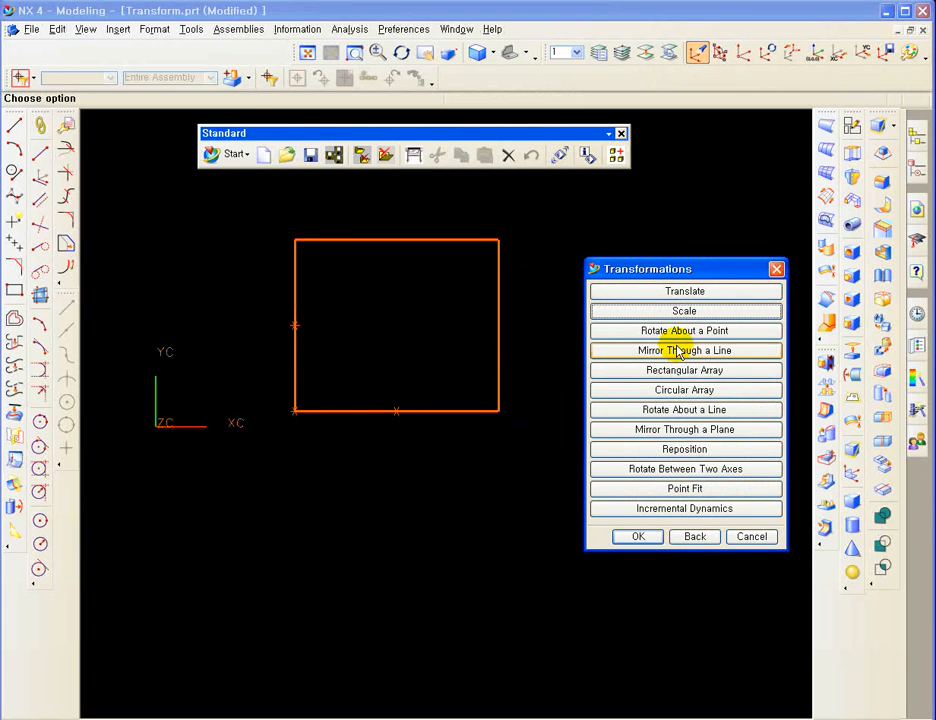
{"action": "left_click", "coordinate": [672, 340]}
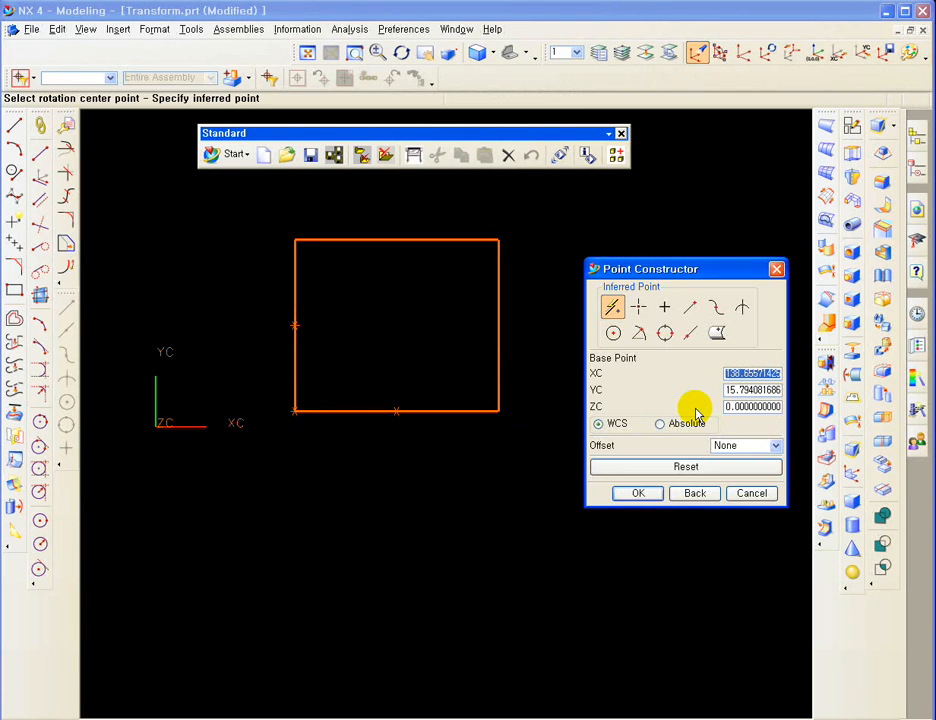
{"action": "left_click", "coordinate": [693, 493]}
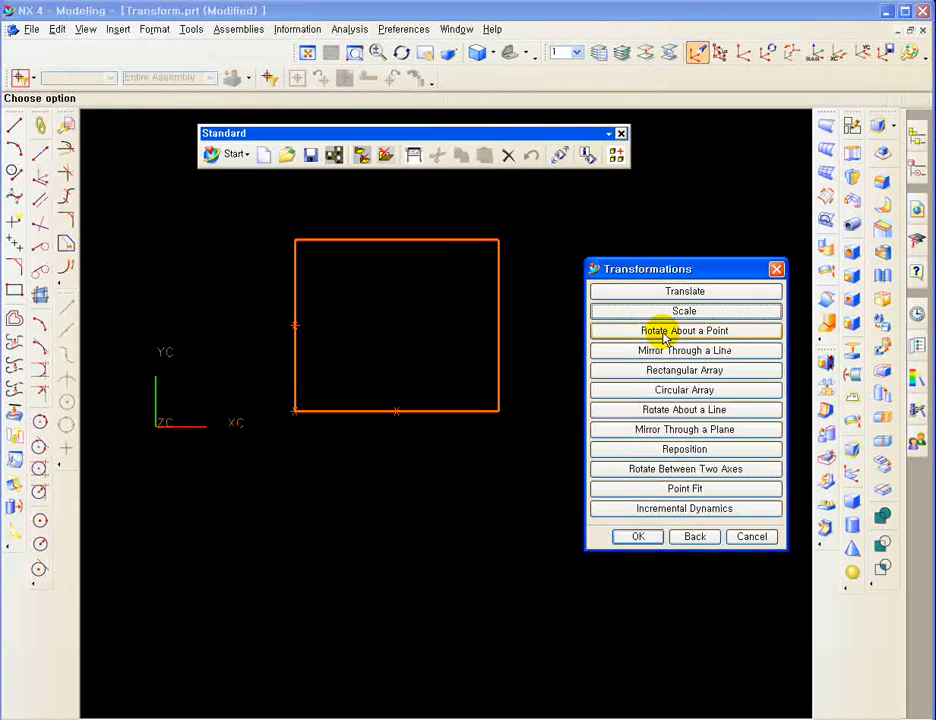
{"action": "left_click", "coordinate": [660, 336]}
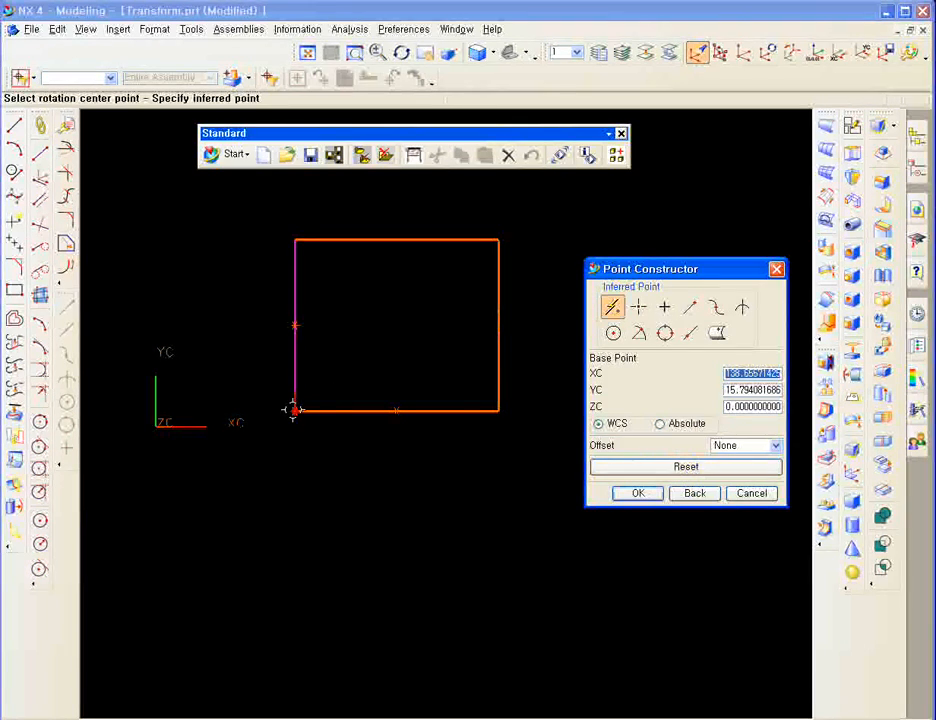
{"action": "left_click", "coordinate": [396, 410]}
{"action": "middle_click_drag", "start_coordinate": [535, 464], "coordinate": [537, 466], "text": "ctrl"}
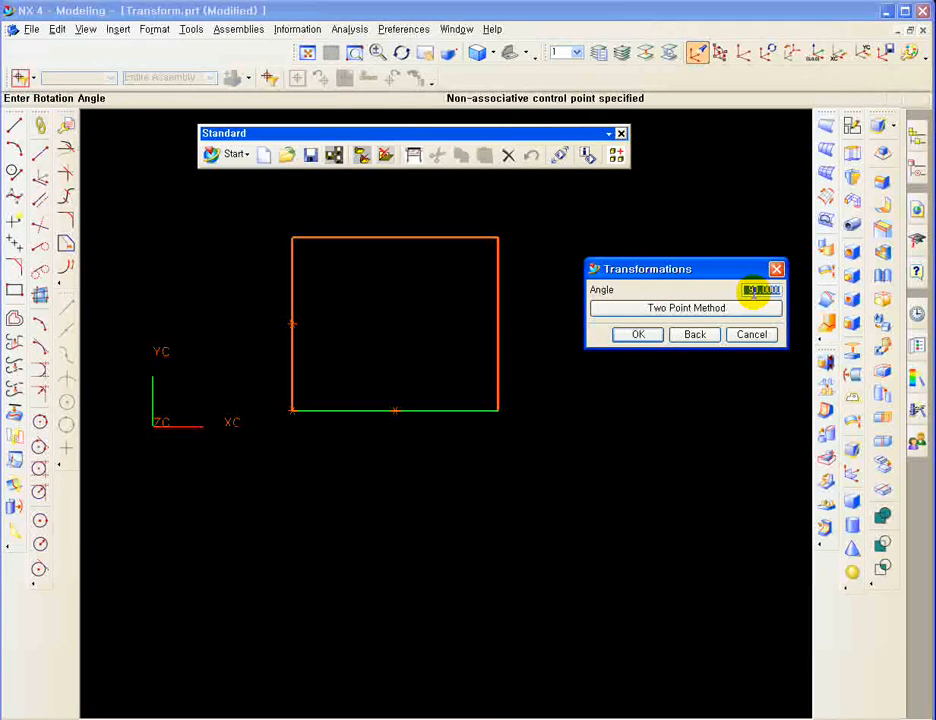
Set the rotation angle to 60 degrees and rotate the rectangle with the Move operation.
{"action": "left_click_drag", "start_coordinate": [714, 268], "coordinate": [719, 288]}
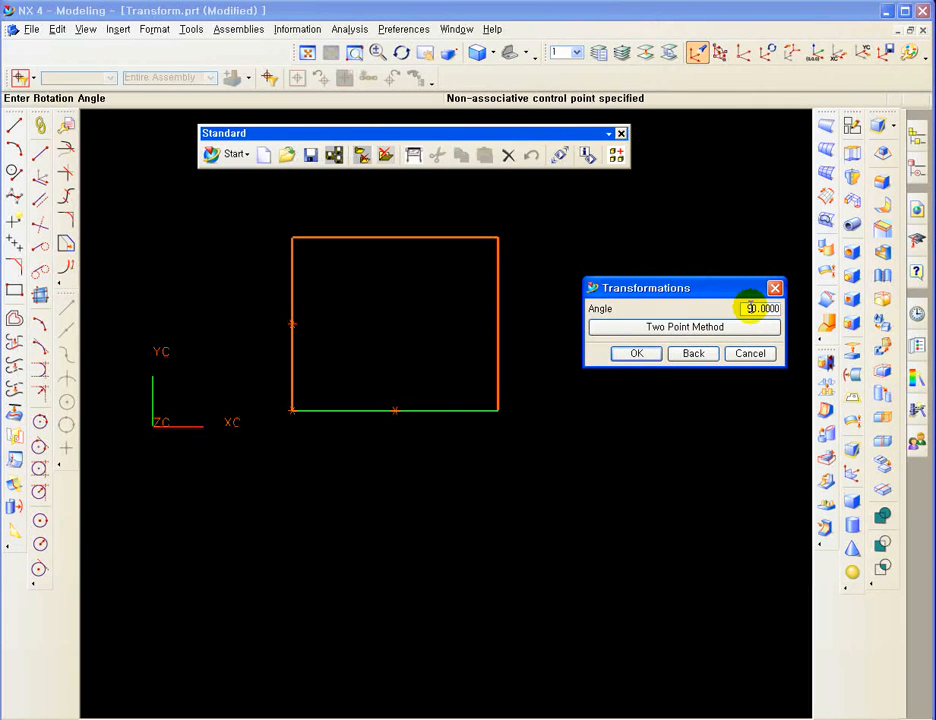
{"action": "type", "text": "6"}
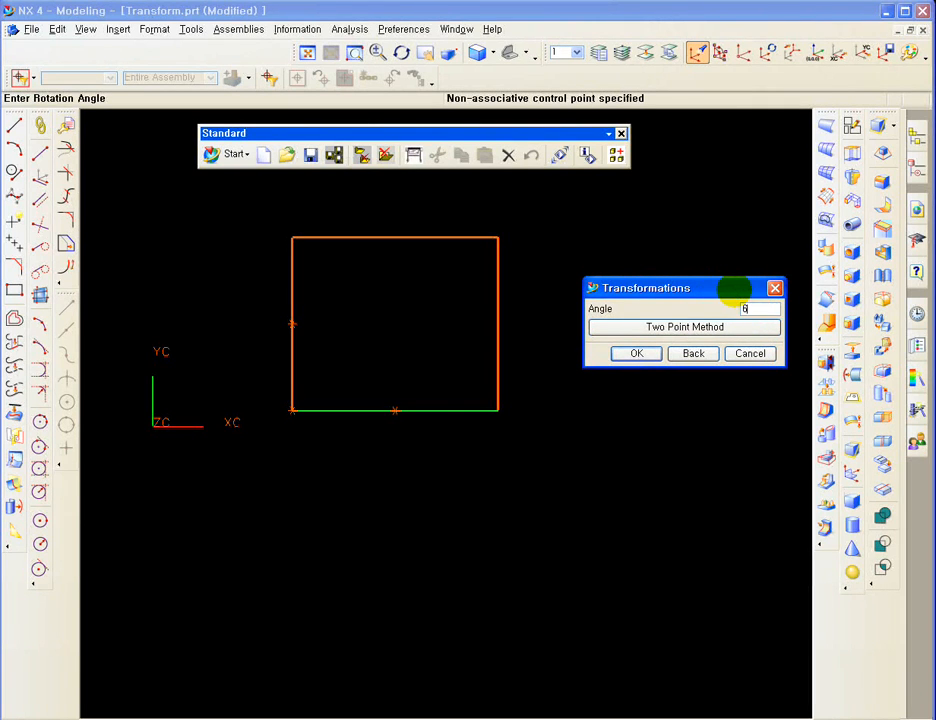
{"action": "type", "text": "0"}
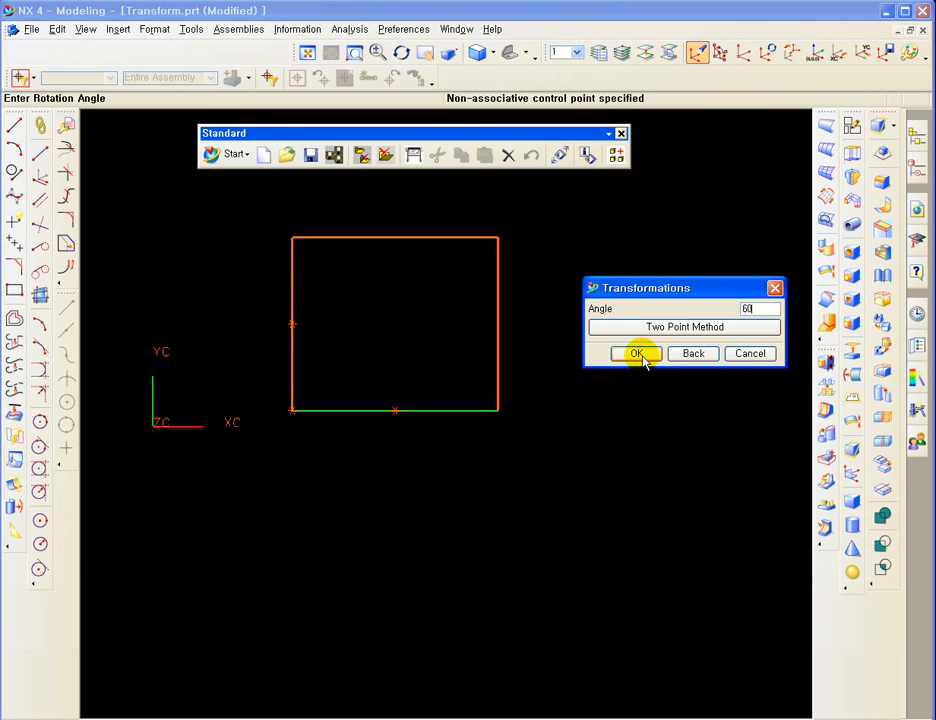
{"action": "left_click", "coordinate": [640, 354]}
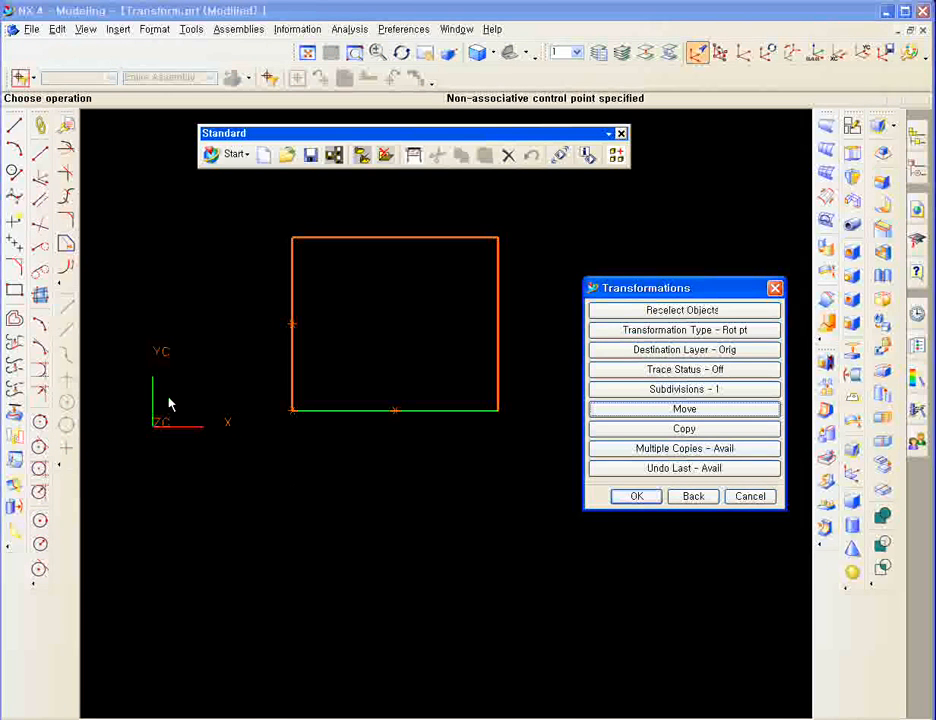
{"action": "left_click_drag", "start_coordinate": [669, 284], "coordinate": [671, 252]}
{"action": "left_click", "coordinate": [684, 377]}
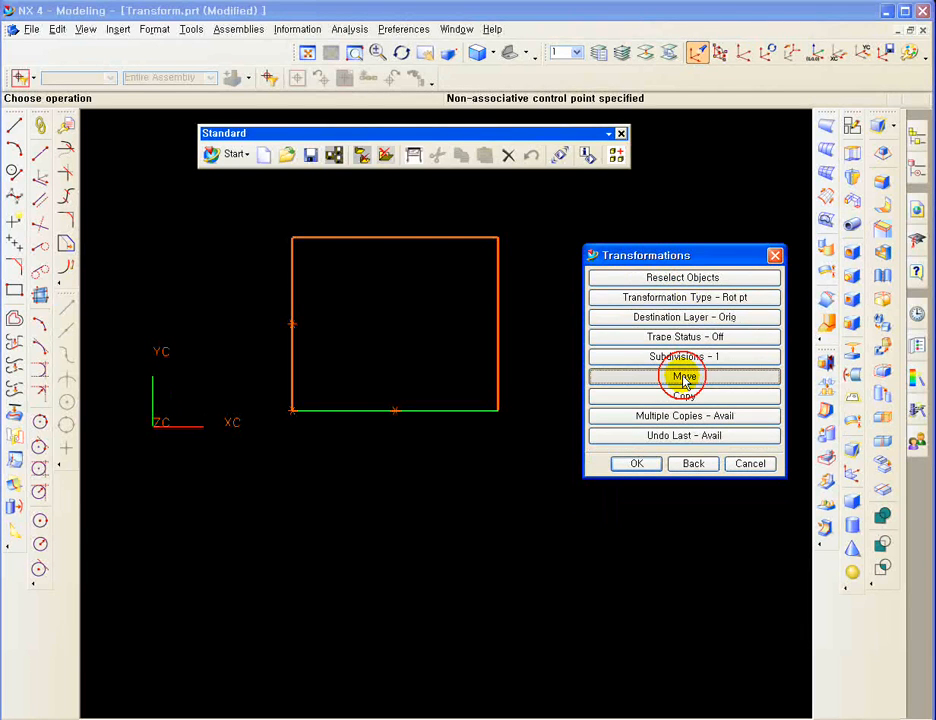
Keep rotating the rectangle about the picked point with Move until it is back in its original orientation, and return to the transformation types.
{"action": "left_click", "coordinate": [683, 377]}
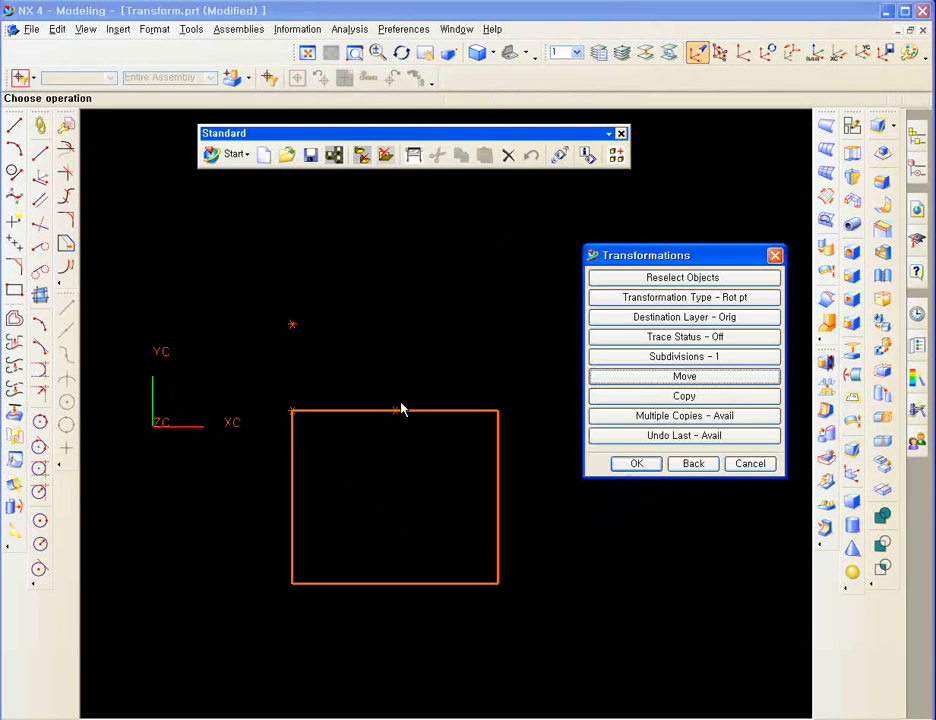
{"action": "left_click", "coordinate": [639, 377]}
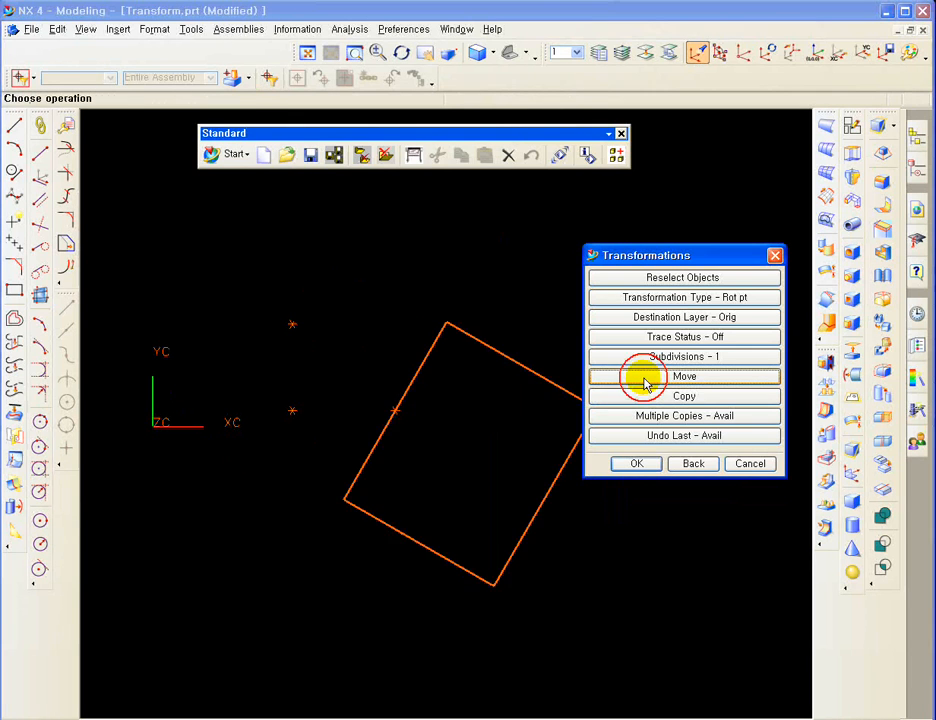
{"action": "left_click", "coordinate": [642, 379]}
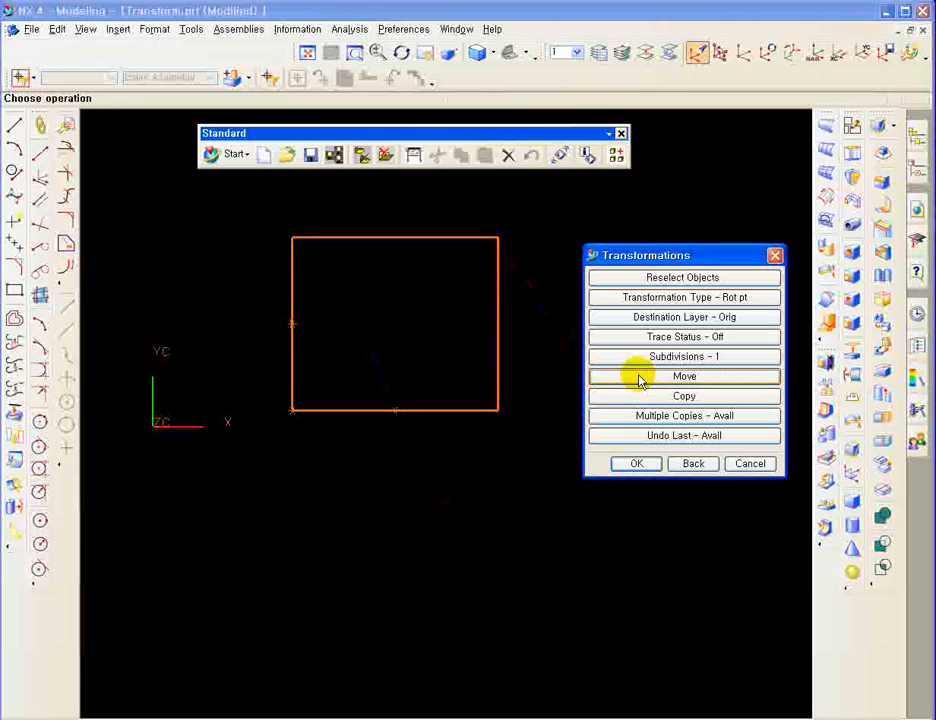
{"action": "left_click", "coordinate": [661, 381]}
{"action": "left_click", "coordinate": [661, 379]}
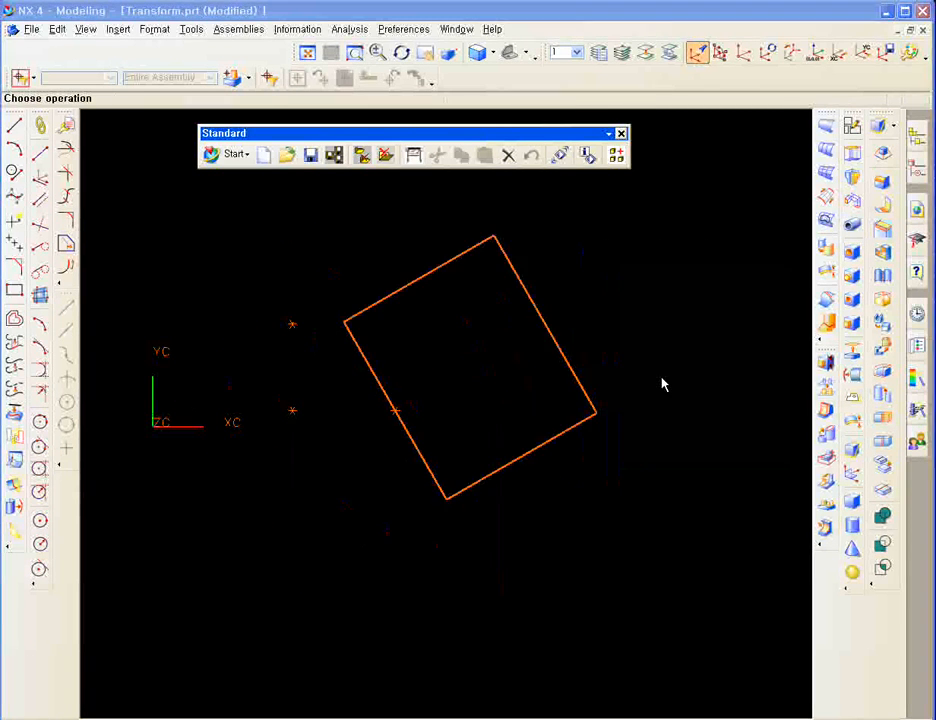
{"action": "left_click", "coordinate": [700, 465]}
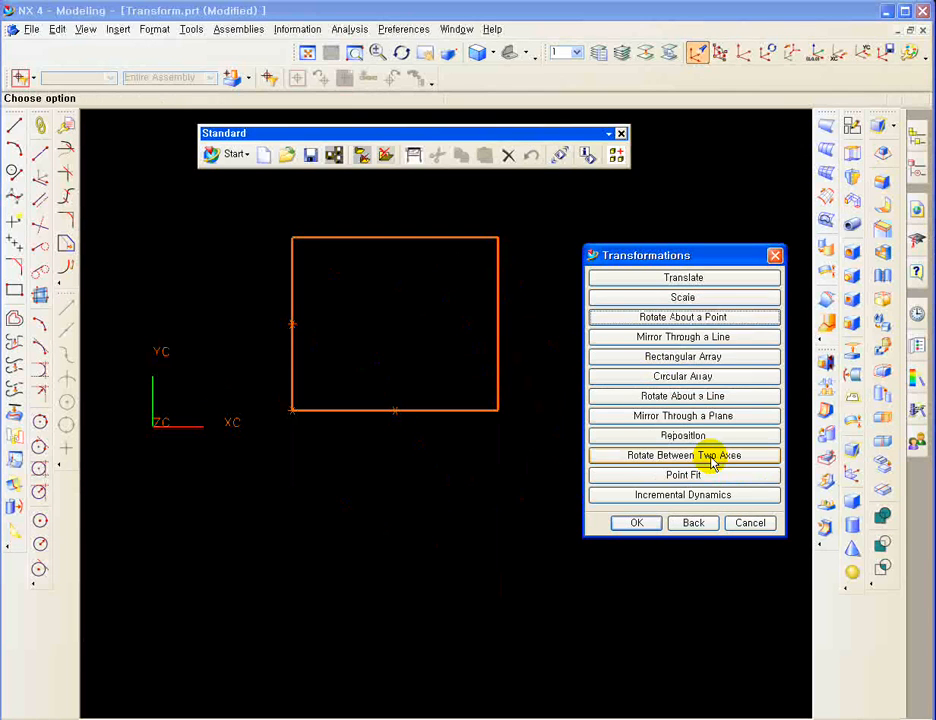
Choose Rotate About a Line with Two Points and define the axis through the midpoints of the rectangle's top and bottom edges.
{"action": "left_click_drag", "start_coordinate": [673, 253], "coordinate": [673, 224]}
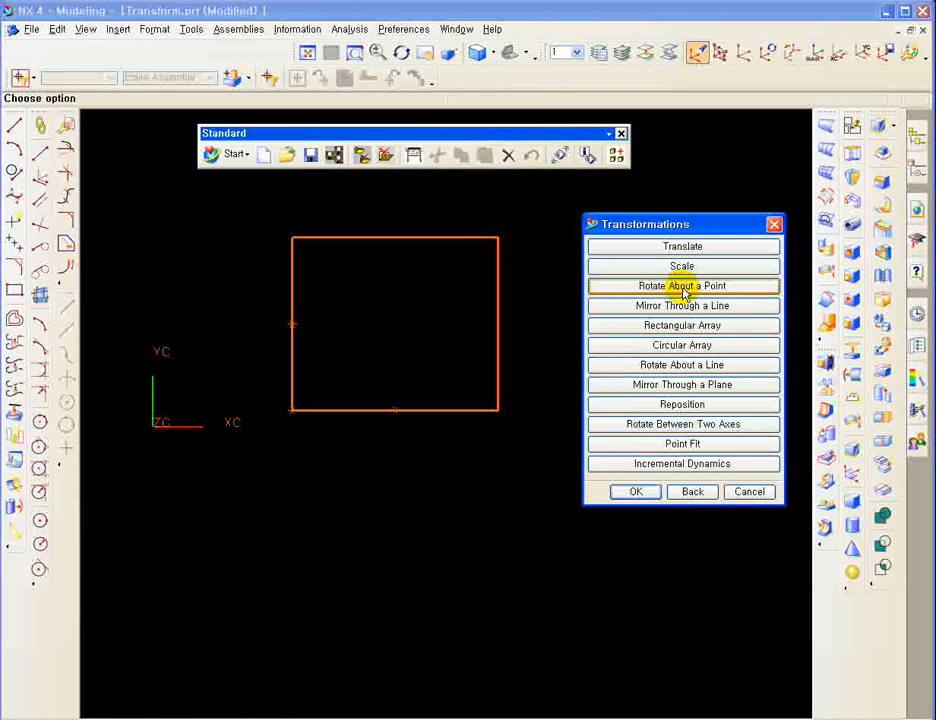
{"action": "left_click", "coordinate": [694, 366]}
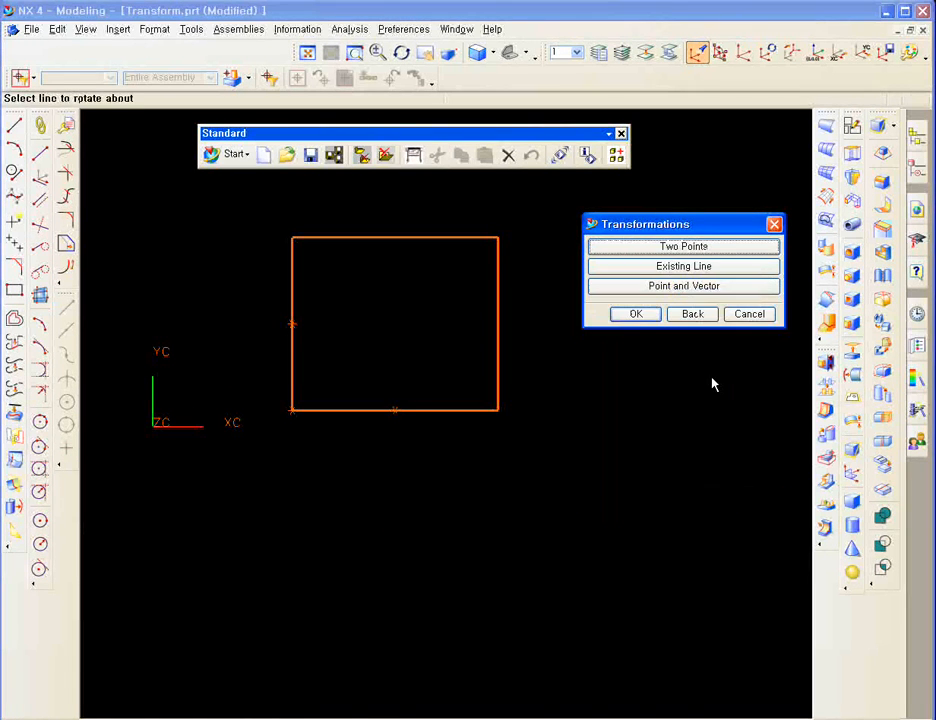
{"action": "left_click", "coordinate": [680, 248]}
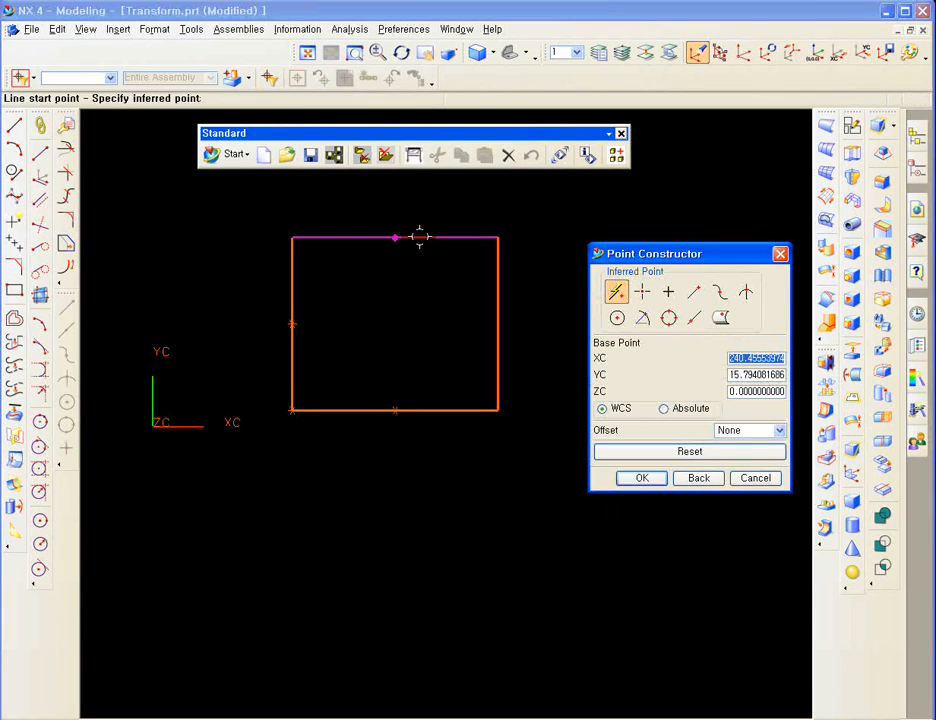
{"action": "left_click", "coordinate": [395, 237]}
{"action": "left_click", "coordinate": [395, 410]}
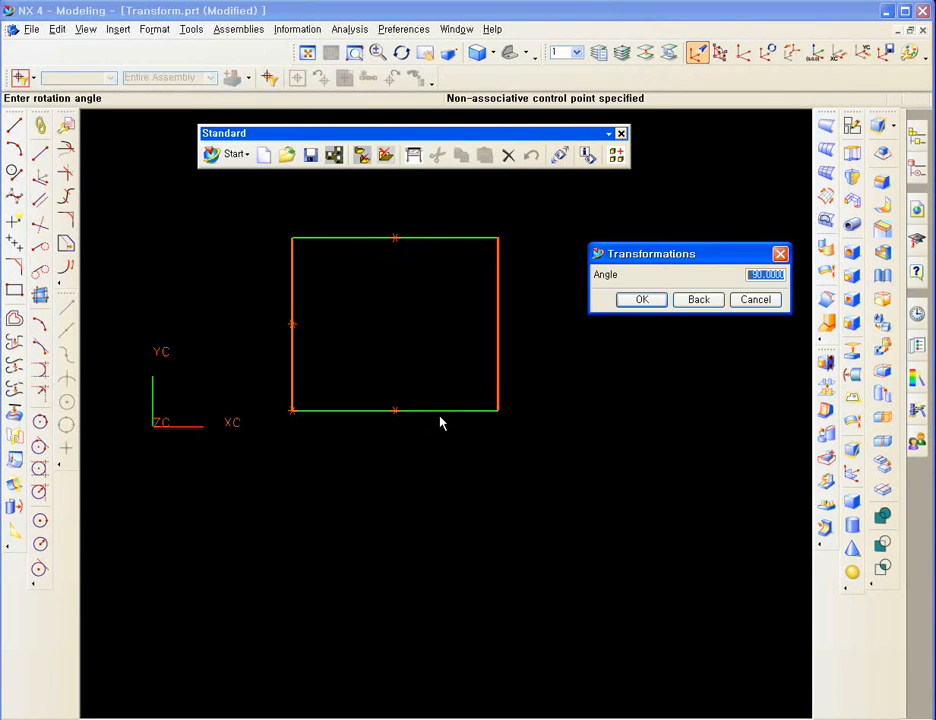
Set the angle to 30 degrees and rotate the rectangle repeatedly with Move until it lies flat again, returning to the transformation types.
{"action": "type", "text": "30"}
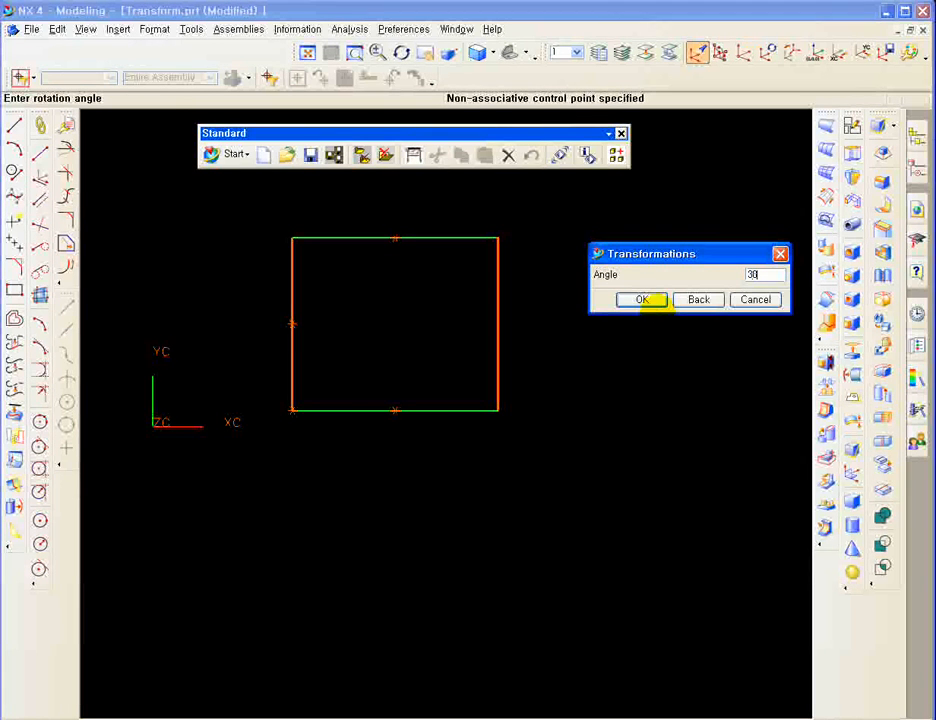
{"action": "middle_click_drag", "start_coordinate": [526, 418], "coordinate": [441, 334]}
{"action": "left_click", "coordinate": [629, 299]}
{"action": "left_click", "coordinate": [649, 372]}
{"action": "left_click", "coordinate": [650, 375]}
{"action": "left_click", "coordinate": [650, 375]}
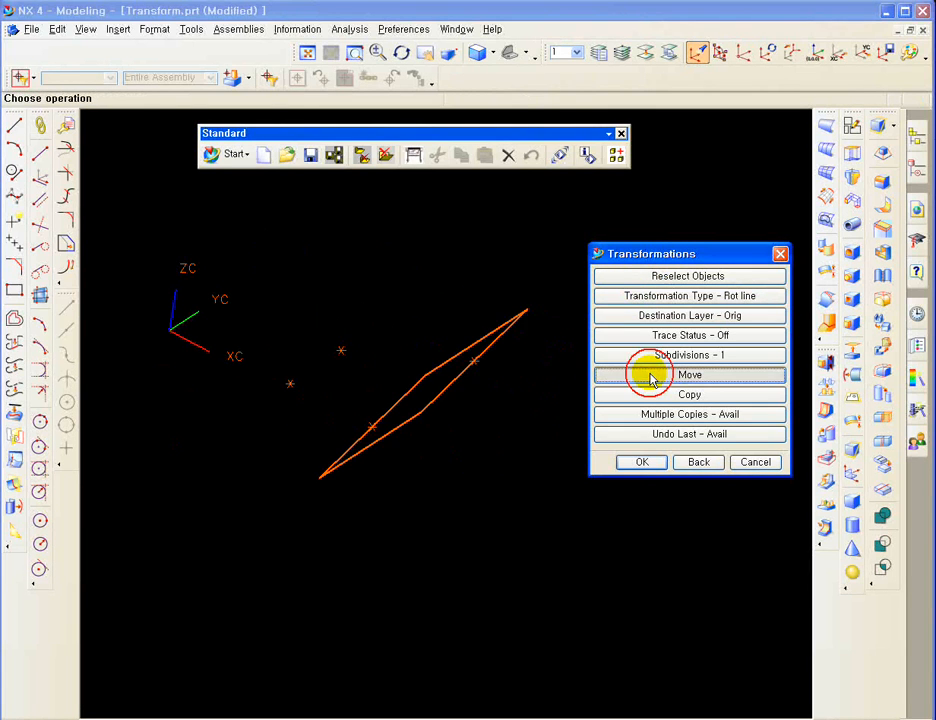
{"action": "left_click", "coordinate": [650, 375]}
{"action": "left_click", "coordinate": [650, 375]}
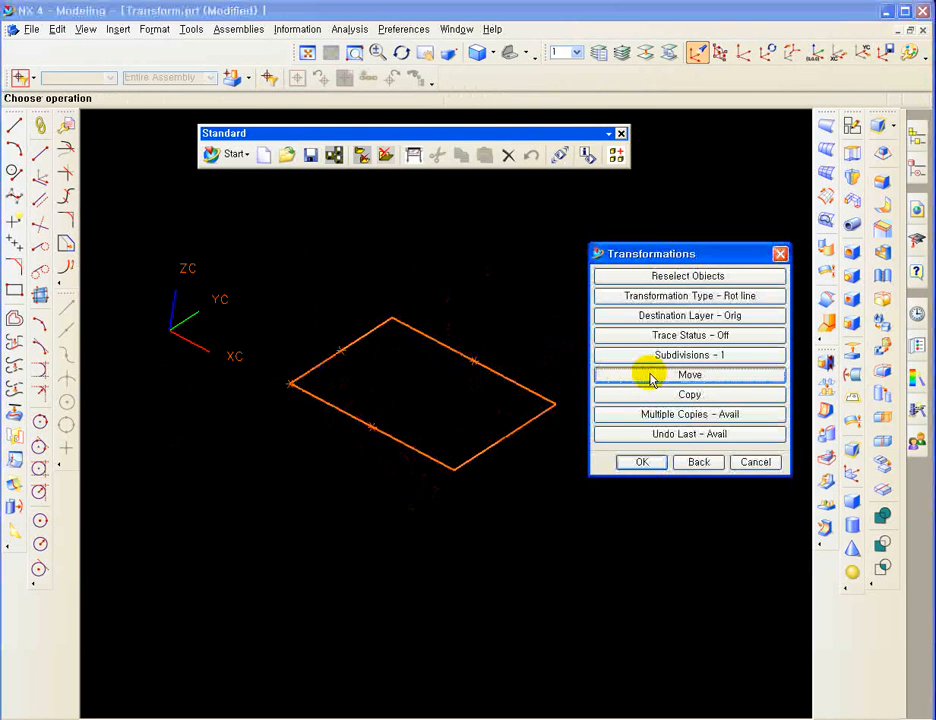
{"action": "left_click", "coordinate": [650, 375]}
{"action": "left_click", "coordinate": [650, 375]}
{"action": "left_click", "coordinate": [650, 375]}
{"action": "left_click", "coordinate": [698, 462]}
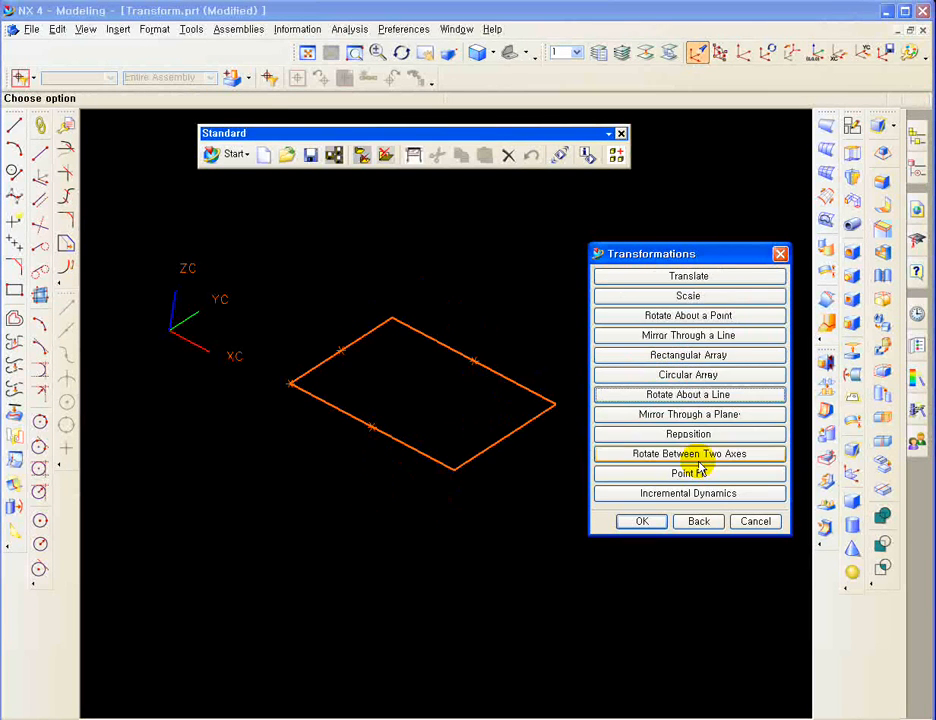
Choose Rotate About a Line with Existing Line, pick the rectangle's right edge as the axis and accept the angle.
{"action": "left_click", "coordinate": [697, 396]}
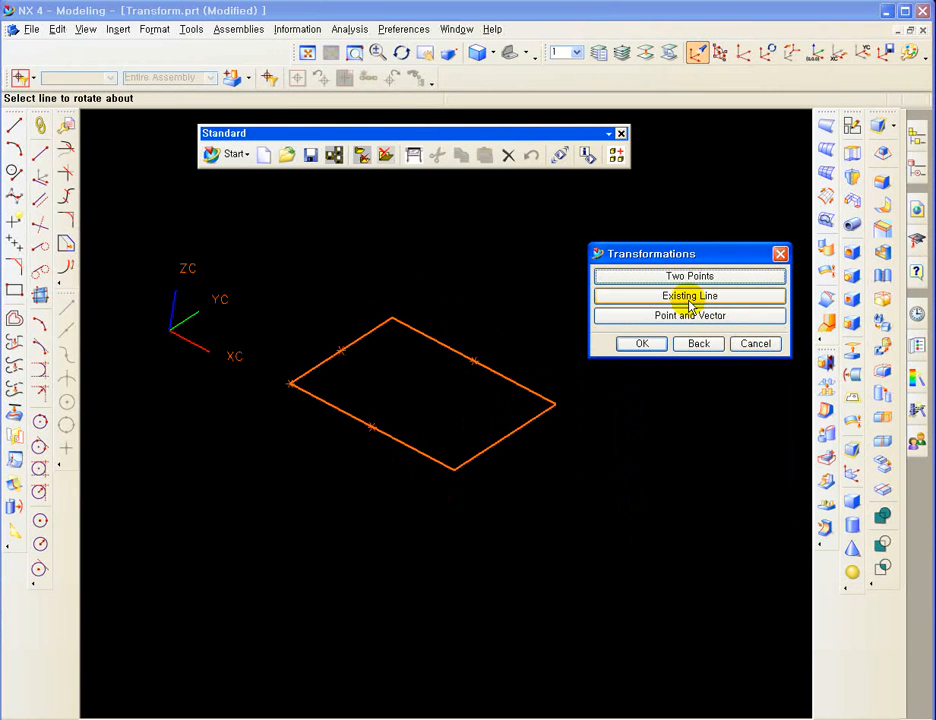
{"action": "left_click", "coordinate": [690, 296]}
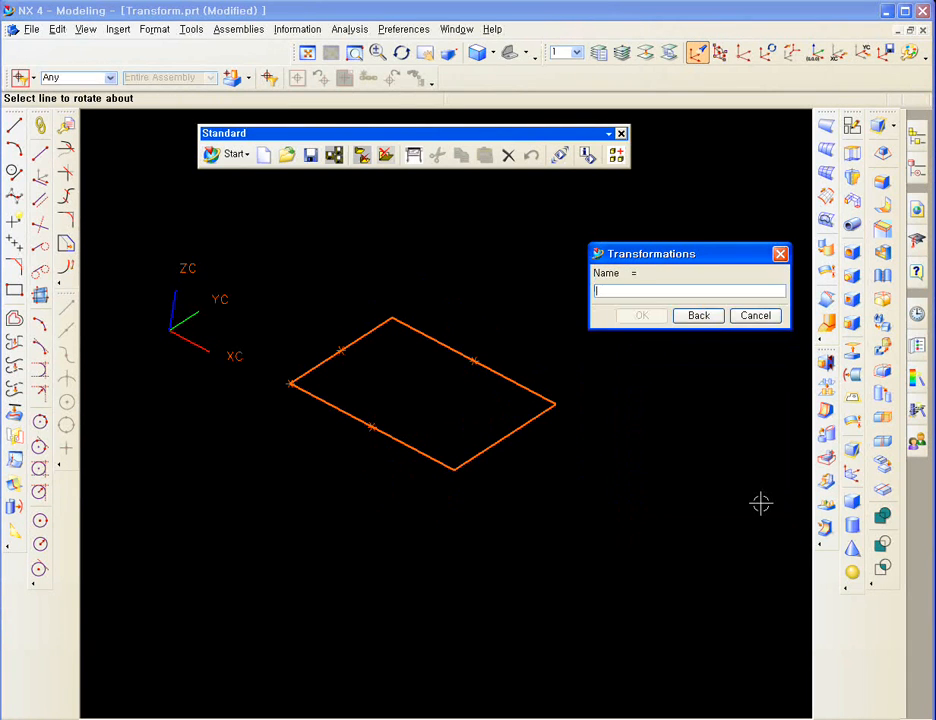
{"action": "left_click", "coordinate": [542, 414]}
{"action": "key", "text": "Return"}
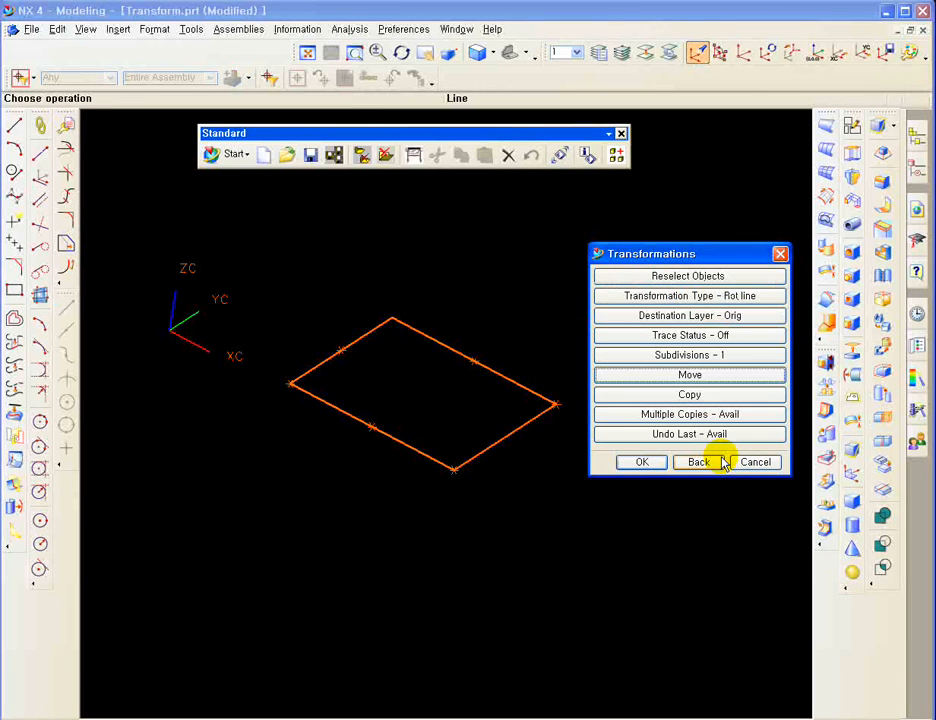
Rotate the rectangle about its right edge with repeated Move operations until it is back in place, and return to the transformation types.
{"action": "left_click", "coordinate": [668, 376]}
{"action": "left_click", "coordinate": [670, 380]}
{"action": "left_click", "coordinate": [670, 378]}
{"action": "left_click", "coordinate": [670, 378]}
{"action": "left_click", "coordinate": [670, 378]}
{"action": "left_click", "coordinate": [670, 378]}
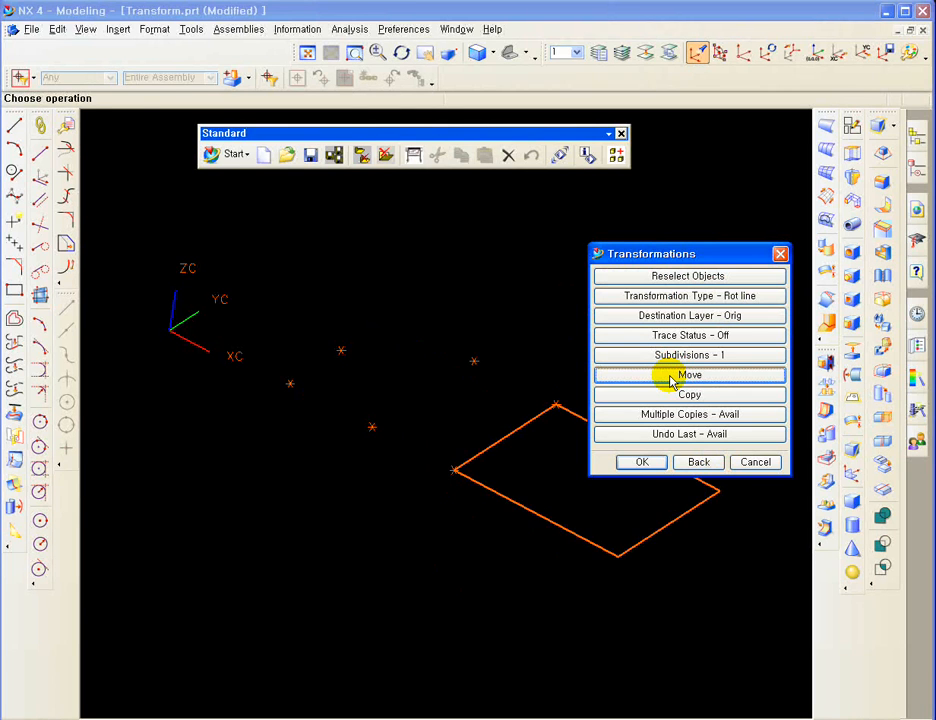
{"action": "left_click", "coordinate": [670, 380]}
{"action": "left_click", "coordinate": [668, 378]}
{"action": "middle_click", "coordinate": [671, 383]}
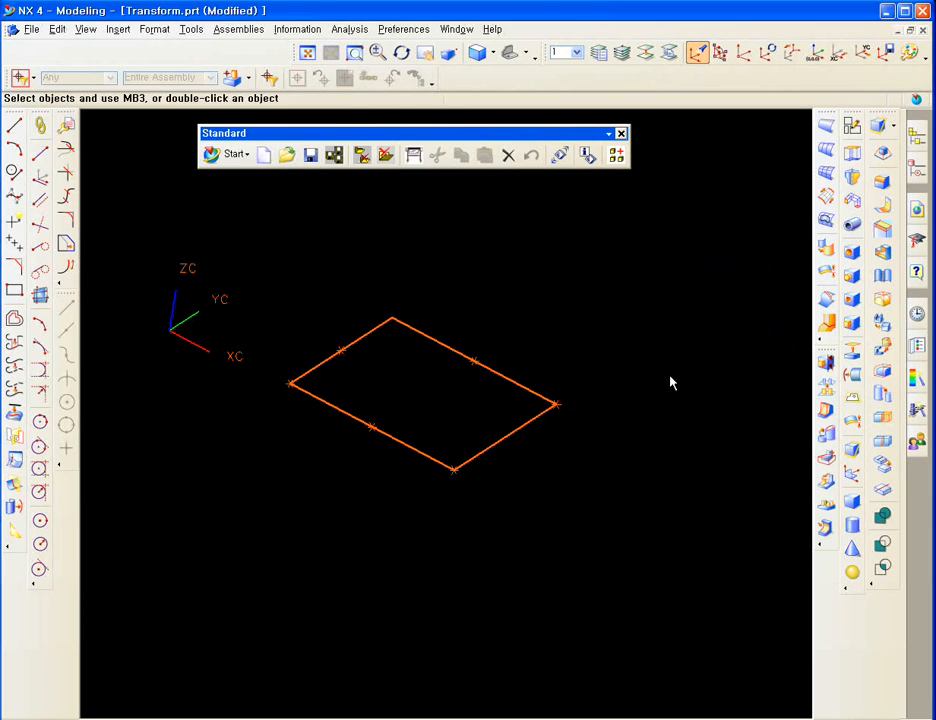
{"action": "left_click", "coordinate": [670, 380]}
{"action": "left_click", "coordinate": [670, 380]}
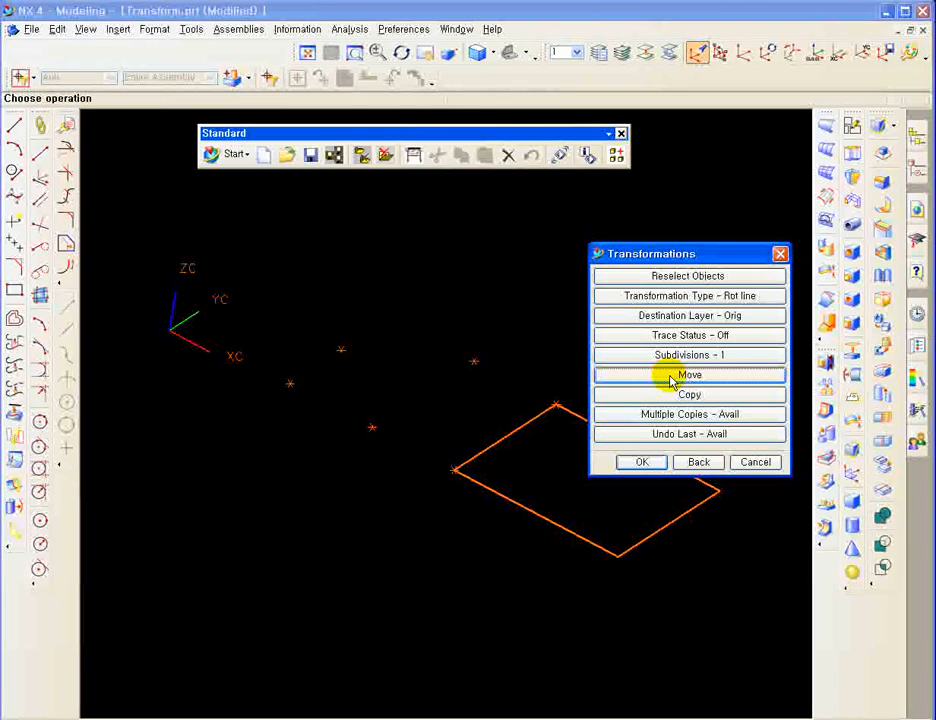
{"action": "left_click", "coordinate": [670, 380]}
{"action": "left_click", "coordinate": [670, 380]}
{"action": "left_click", "coordinate": [700, 461]}
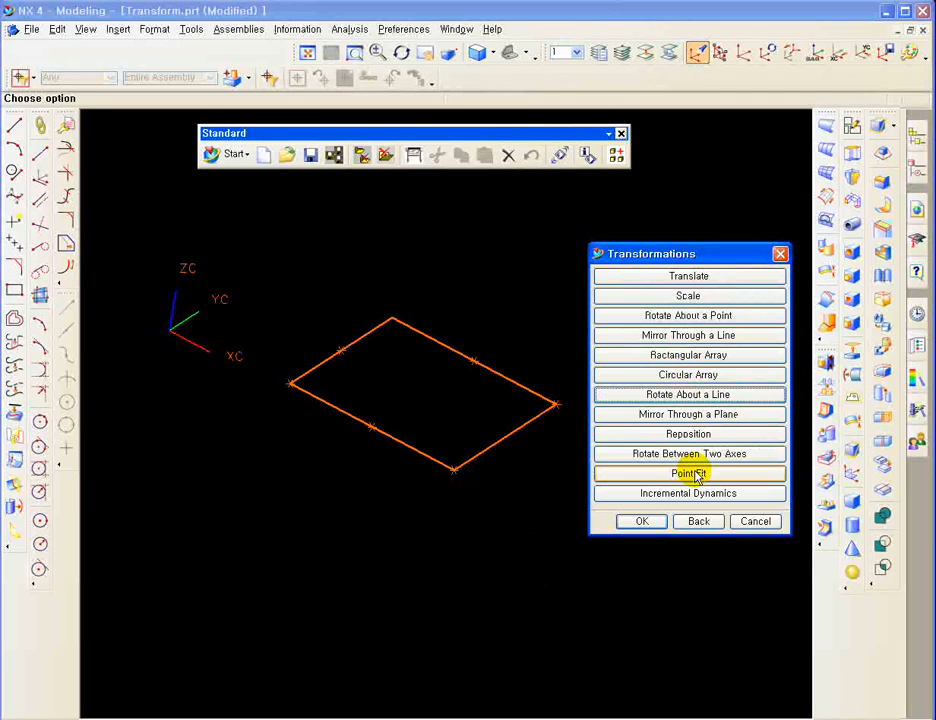
Mirror the rectangle with Move through a line defined by two free points beyond its right edge, and return to the transformation types.
{"action": "left_click_drag", "start_coordinate": [672, 262], "coordinate": [671, 246]}
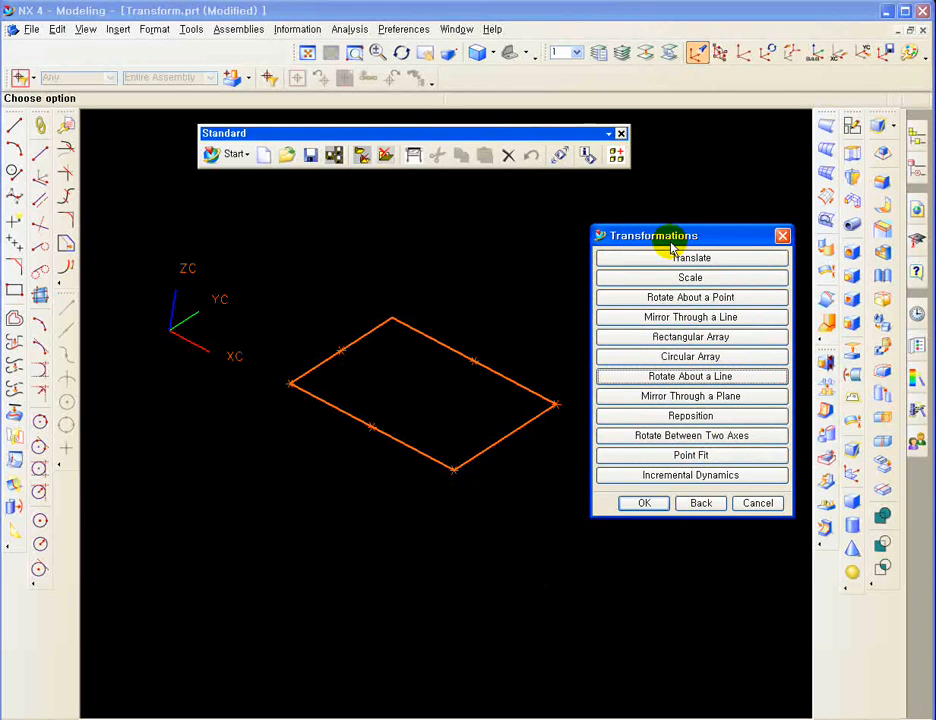
{"action": "left_click", "coordinate": [697, 318]}
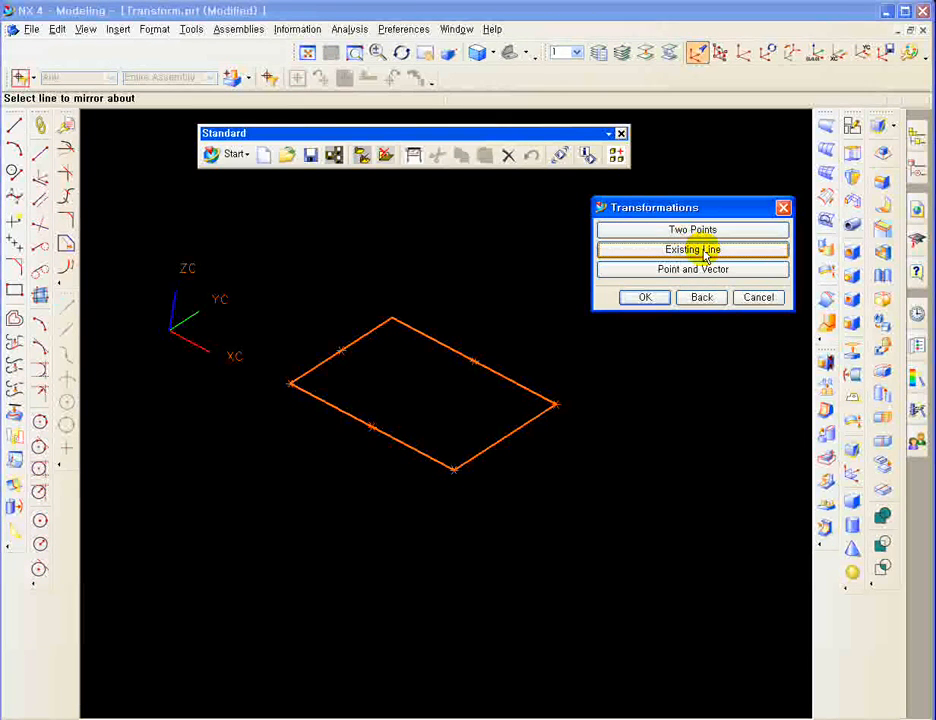
{"action": "left_click", "coordinate": [686, 236]}
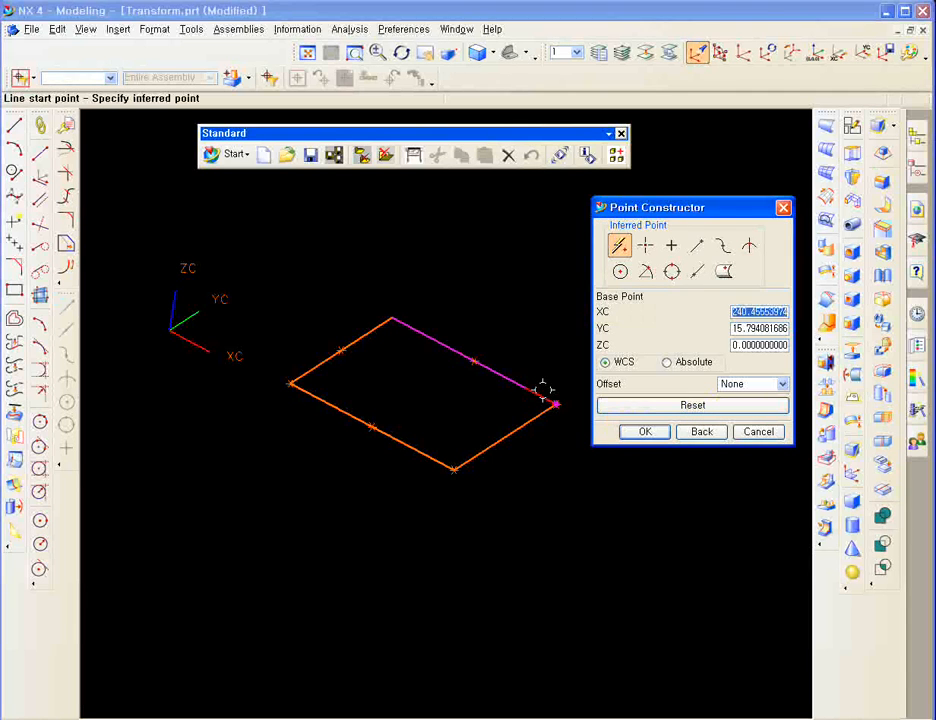
{"action": "scroll", "coordinate": [393, 362], "scroll_direction": "down", "scroll_amount": 3}
{"action": "scroll", "coordinate": [391, 367], "scroll_direction": "up", "scroll_amount": 1}
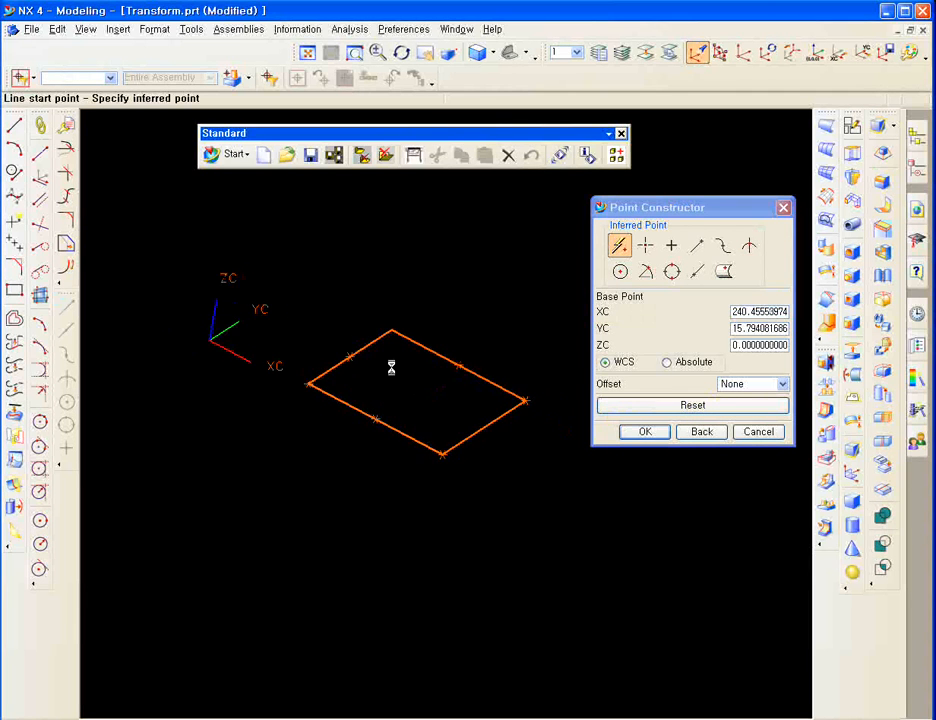
{"action": "left_click", "coordinate": [559, 344]}
{"action": "left_click", "coordinate": [380, 476]}
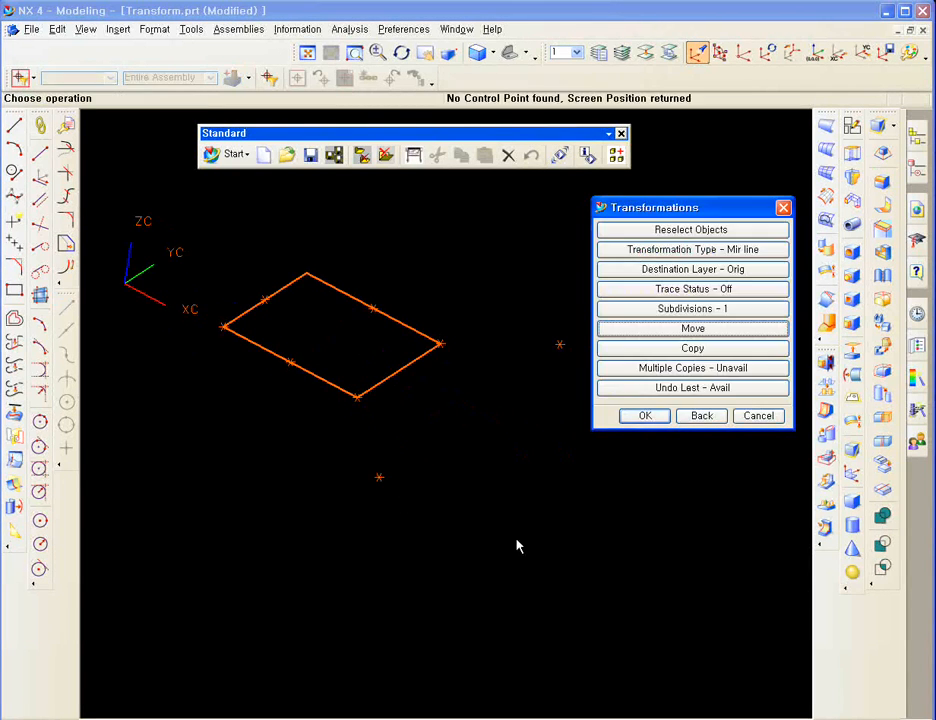
{"action": "left_click", "coordinate": [683, 330]}
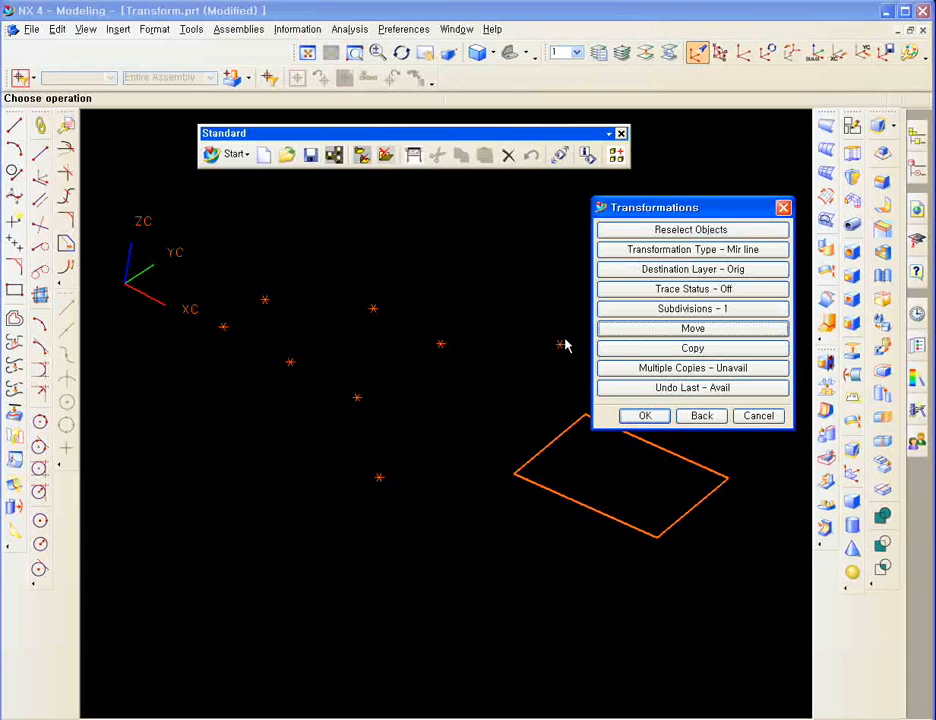
{"action": "left_click", "coordinate": [704, 416]}
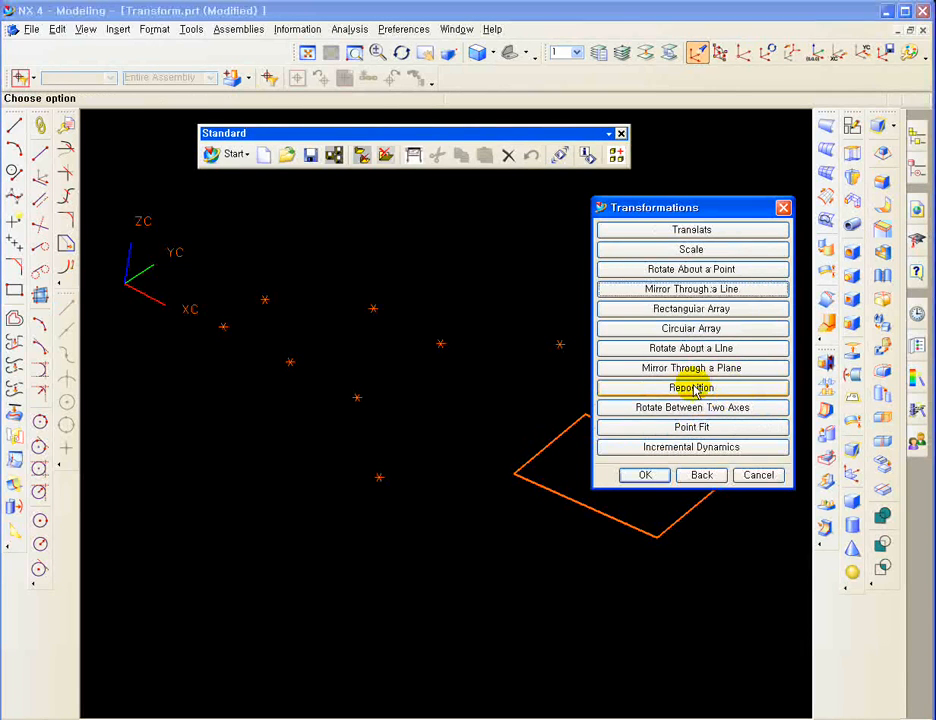
Mirror the rectangle with Move through its own left edge using Mirror Through a Line and Existing Line, and return to the transformation types.
{"action": "left_click", "coordinate": [680, 290]}
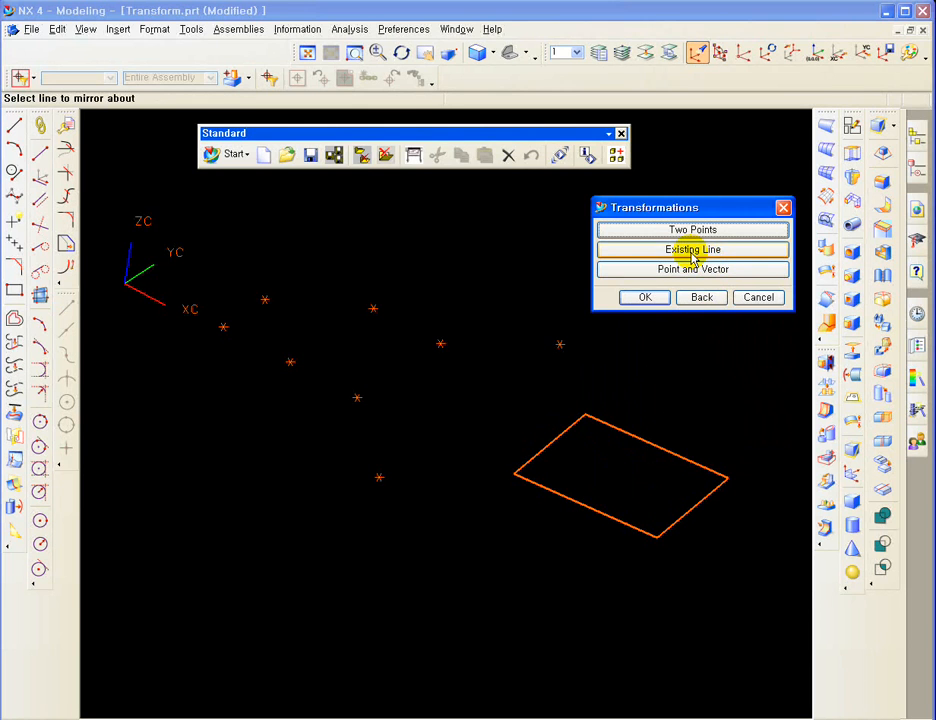
{"action": "left_click", "coordinate": [690, 250]}
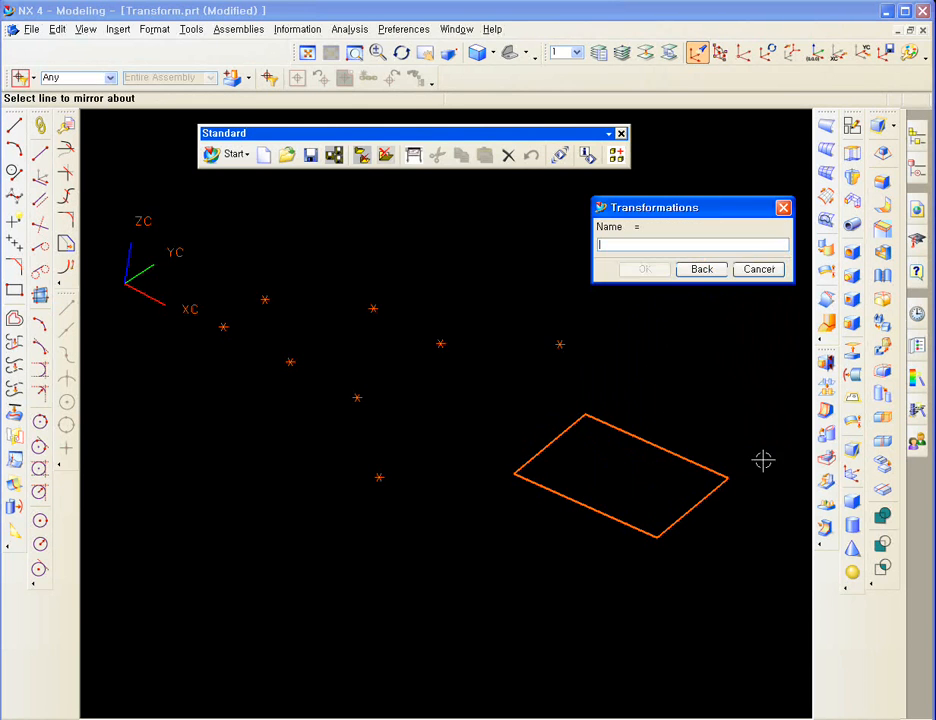
{"action": "left_click", "coordinate": [563, 427]}
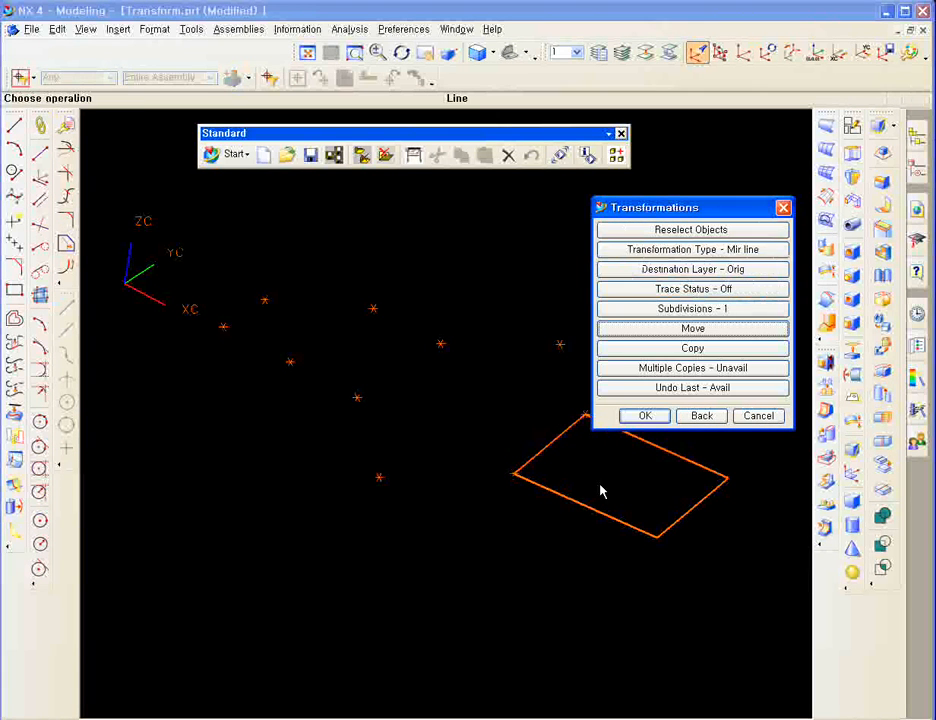
{"action": "left_click", "coordinate": [688, 335]}
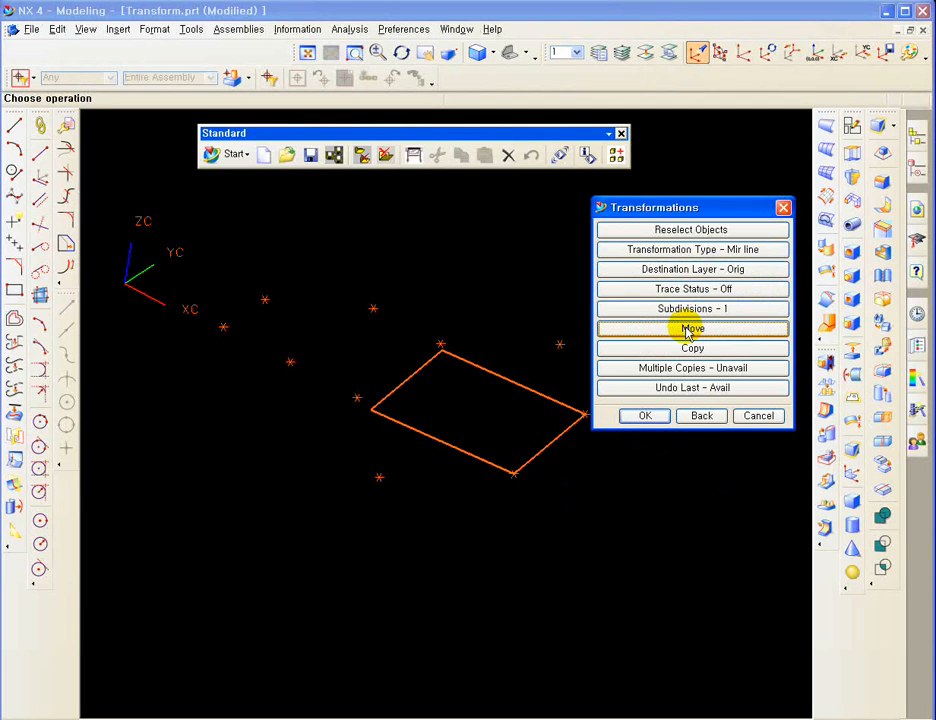
{"action": "left_click", "coordinate": [706, 419]}
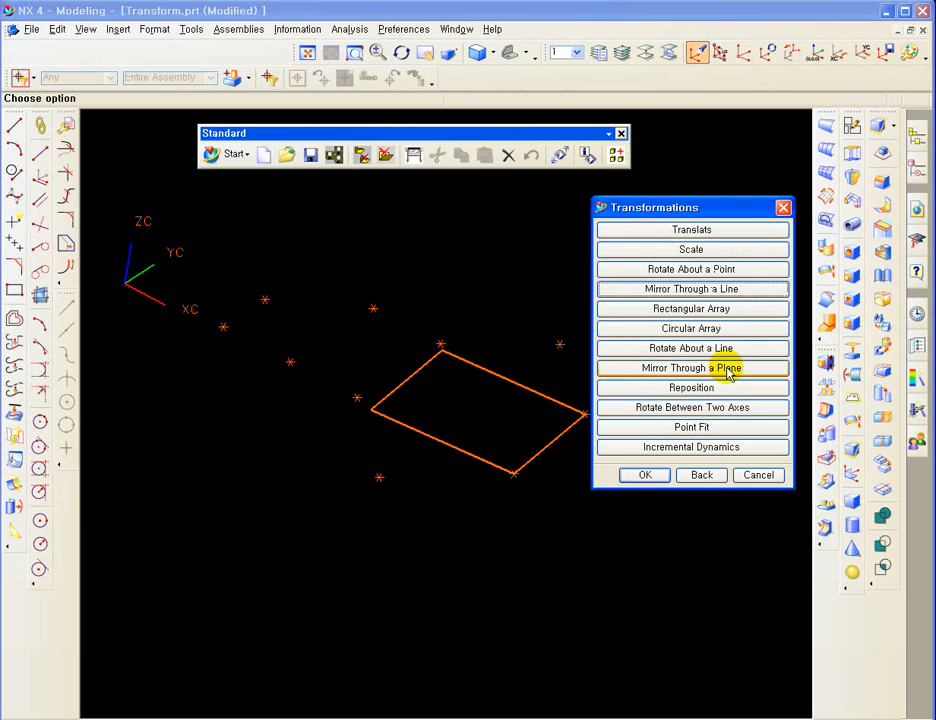
Cancel the Transform command.
{"action": "left_click_drag", "start_coordinate": [664, 208], "coordinate": [670, 236]}
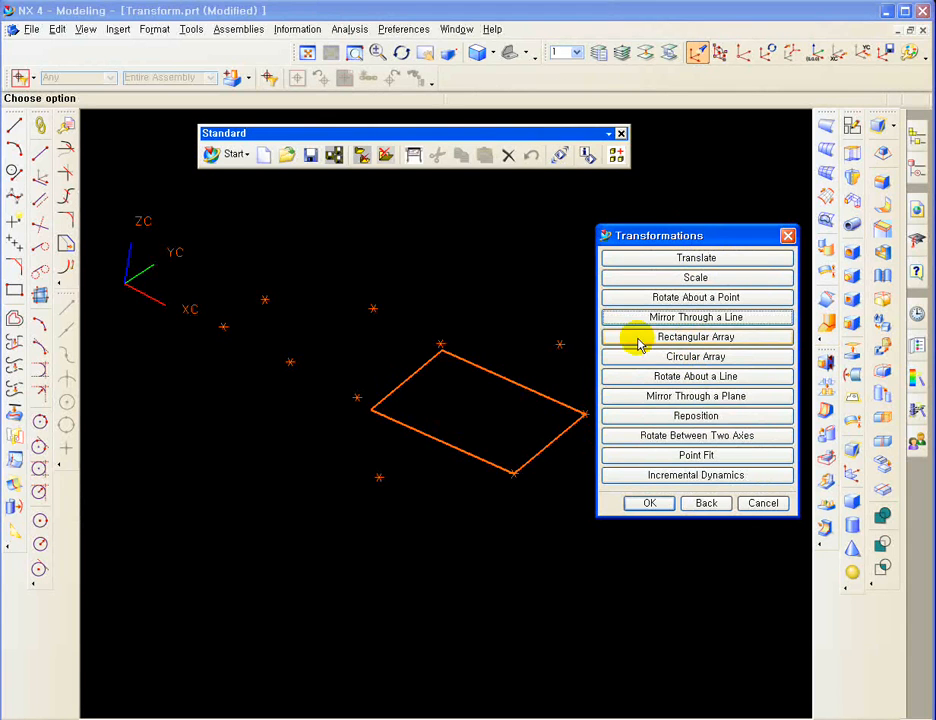
{"action": "scroll", "coordinate": [443, 395], "scroll_direction": "down", "scroll_amount": 2}
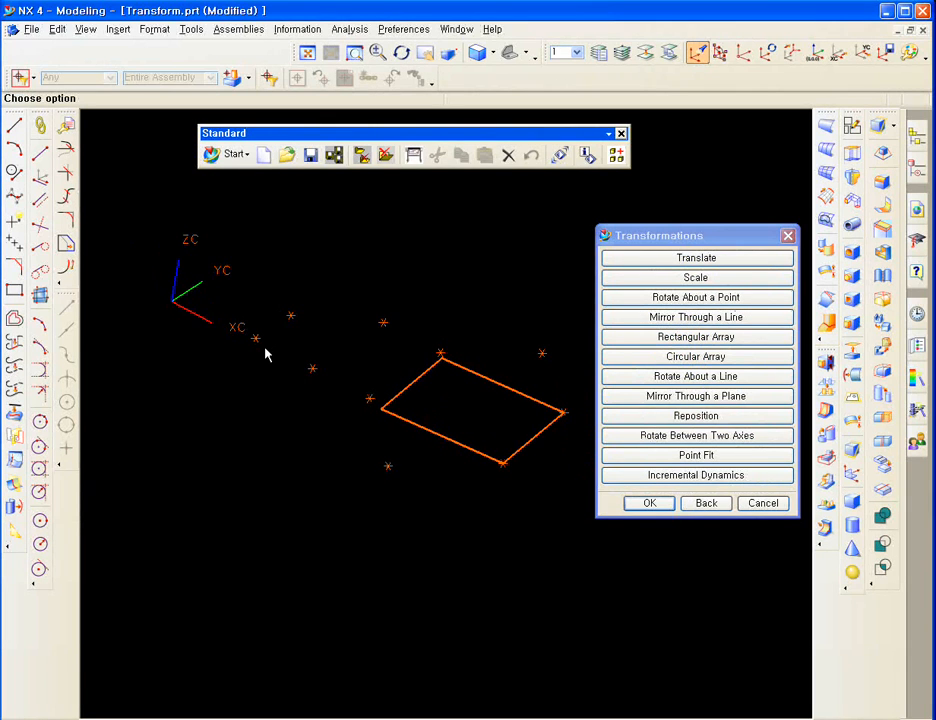
{"action": "left_click", "coordinate": [761, 505]}
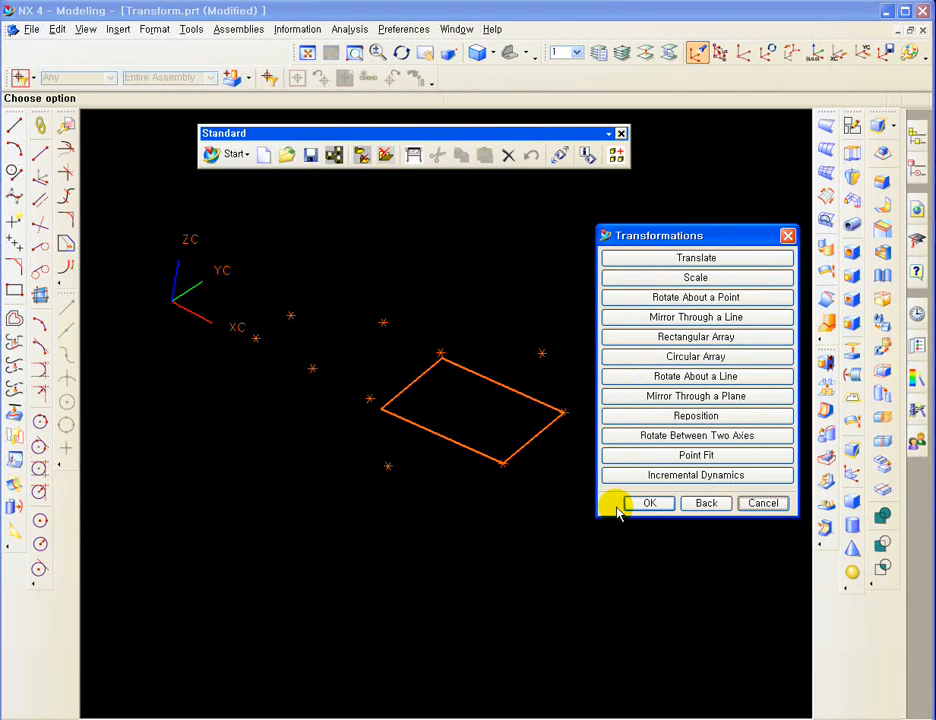
Cancel the Transform command and delete the rectangle.
{"action": "left_click", "coordinate": [755, 506]}
{"action": "left_click_drag", "start_coordinate": [580, 504], "coordinate": [408, 384]}
{"action": "key", "text": "Delete"}
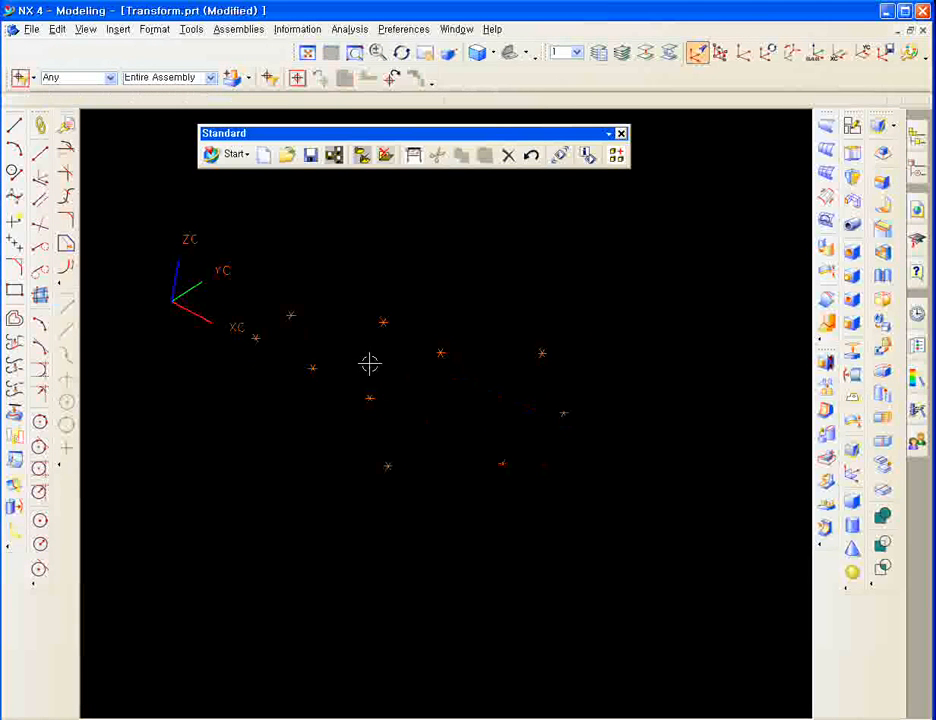
Draw a 20 mm diameter circle centred on the WCS origin with Basic Curves, working in the top view.
{"action": "key", "text": "ctrl+alt+t"}
{"action": "scroll", "coordinate": [258, 369], "scroll_direction": "down", "scroll_amount": 1}
{"action": "left_click", "coordinate": [15, 172]}
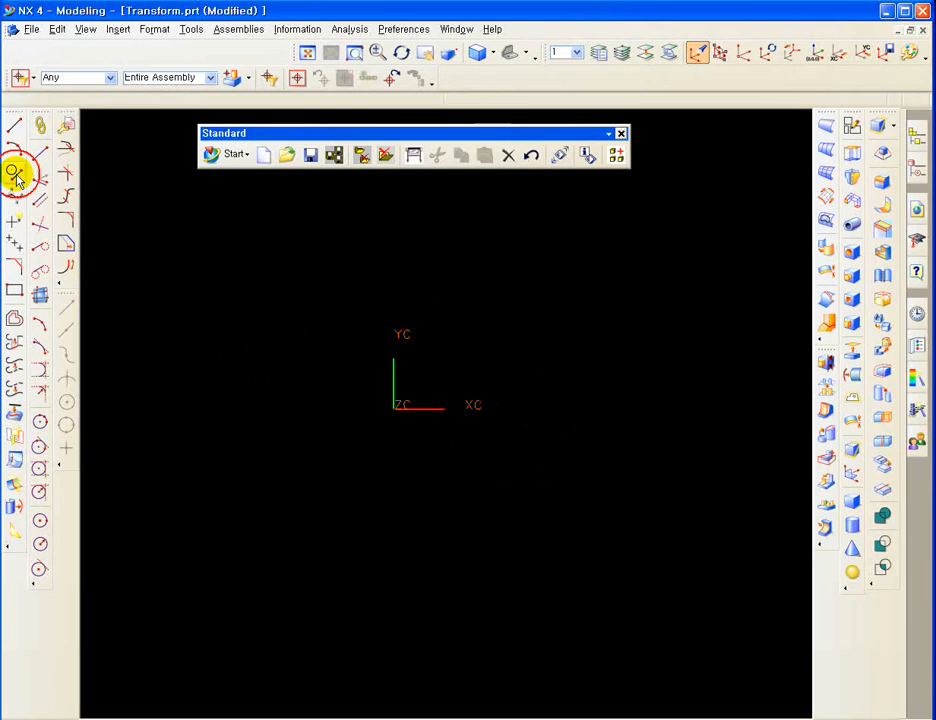
{"action": "middle_click_drag", "start_coordinate": [496, 362], "coordinate": [453, 278], "text": "shift"}
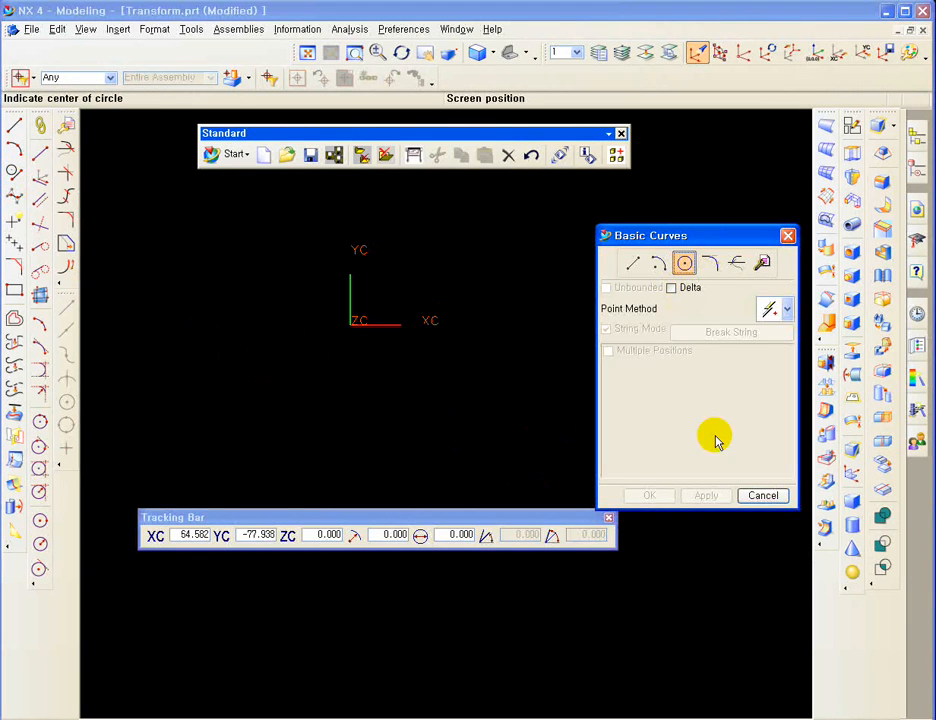
{"action": "left_click", "coordinate": [787, 309]}
{"action": "left_click", "coordinate": [768, 524]}
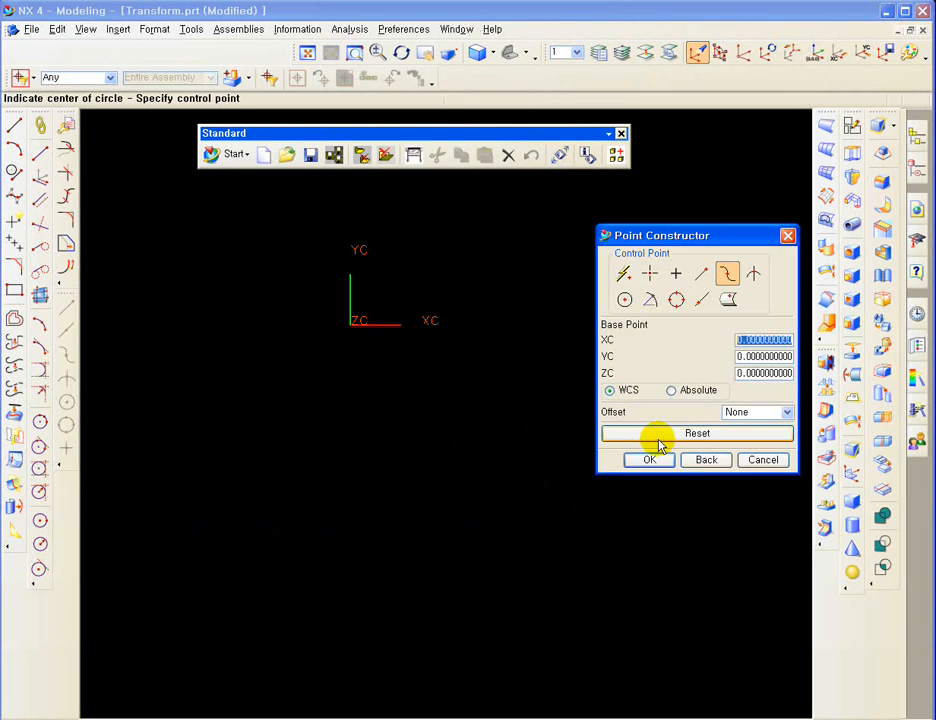
{"action": "left_click", "coordinate": [706, 459]}
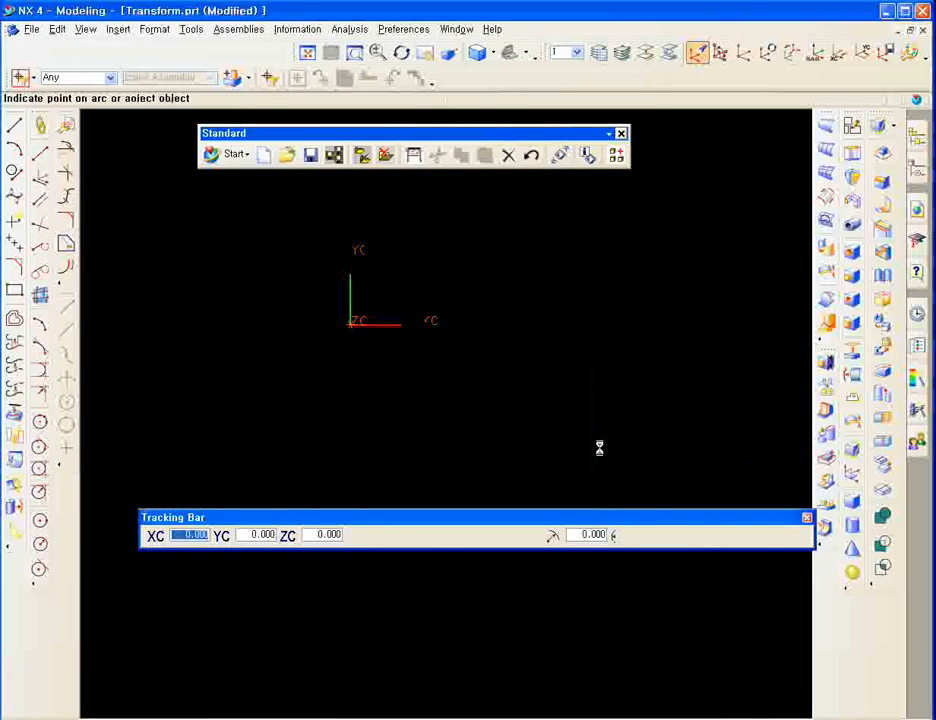
{"action": "type", "text": "20"}
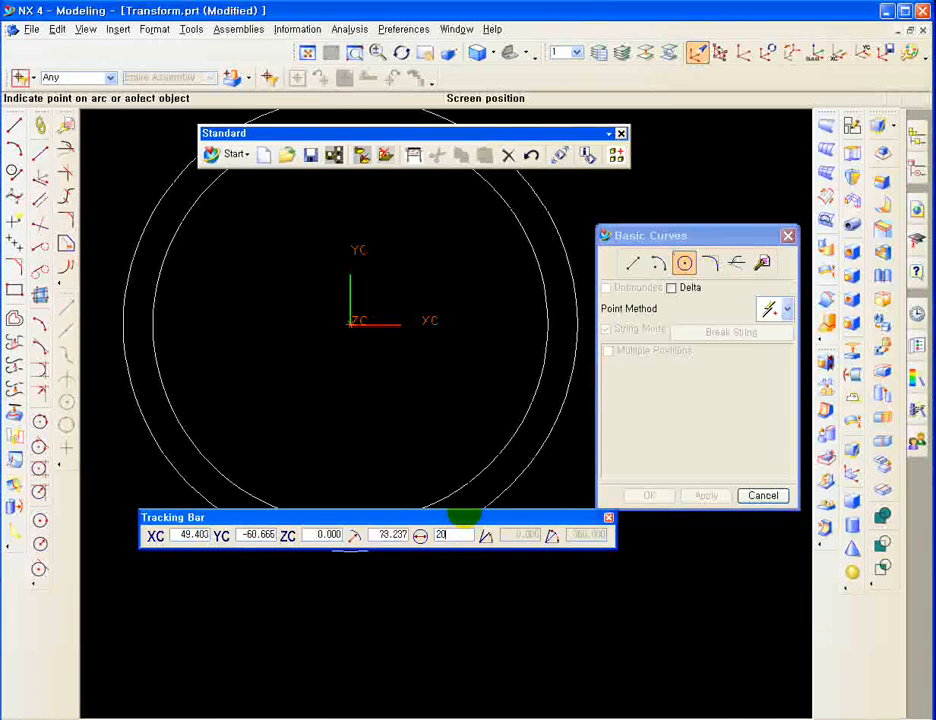
{"action": "key", "text": "Return"}
{"action": "left_click", "coordinate": [760, 495]}
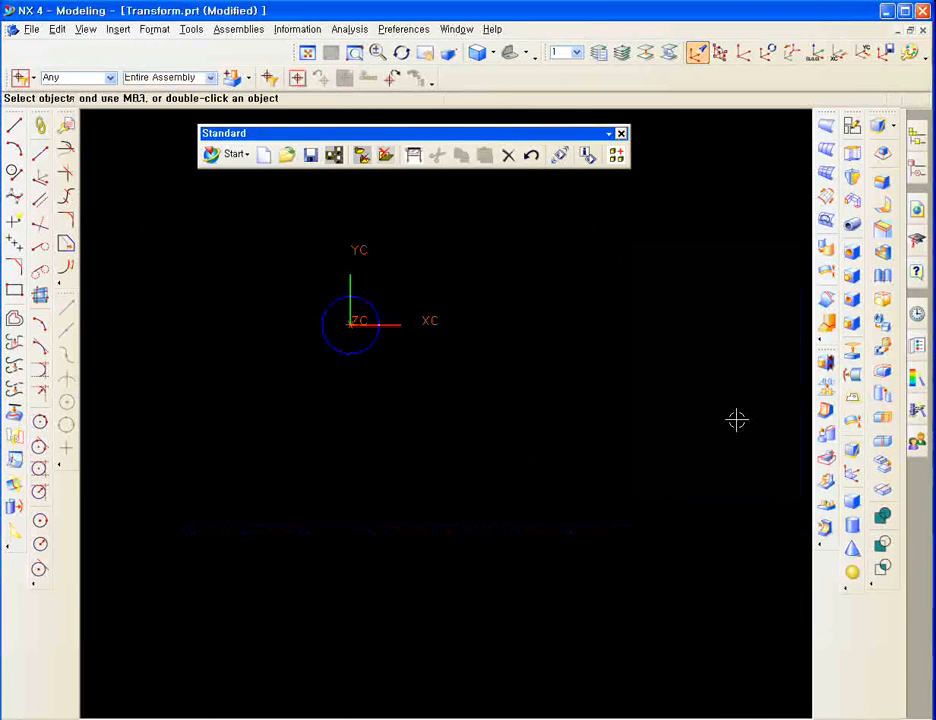
Change the circle's display colour to green.
{"action": "scroll", "coordinate": [395, 280], "scroll_direction": "up", "scroll_amount": 2}
{"action": "scroll", "coordinate": [400, 303], "scroll_direction": "up", "scroll_amount": 1}
{"action": "key", "text": "ctrl+j"}
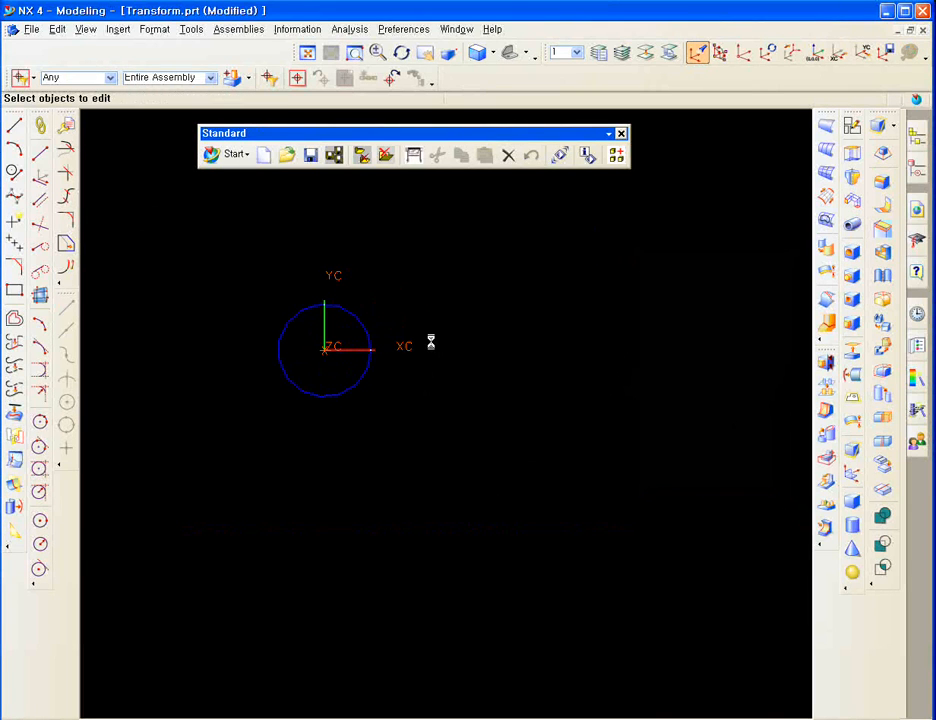
{"action": "left_click_drag", "start_coordinate": [442, 452], "coordinate": [251, 287]}
{"action": "middle_click", "coordinate": [309, 289]}
{"action": "left_click", "coordinate": [767, 295]}
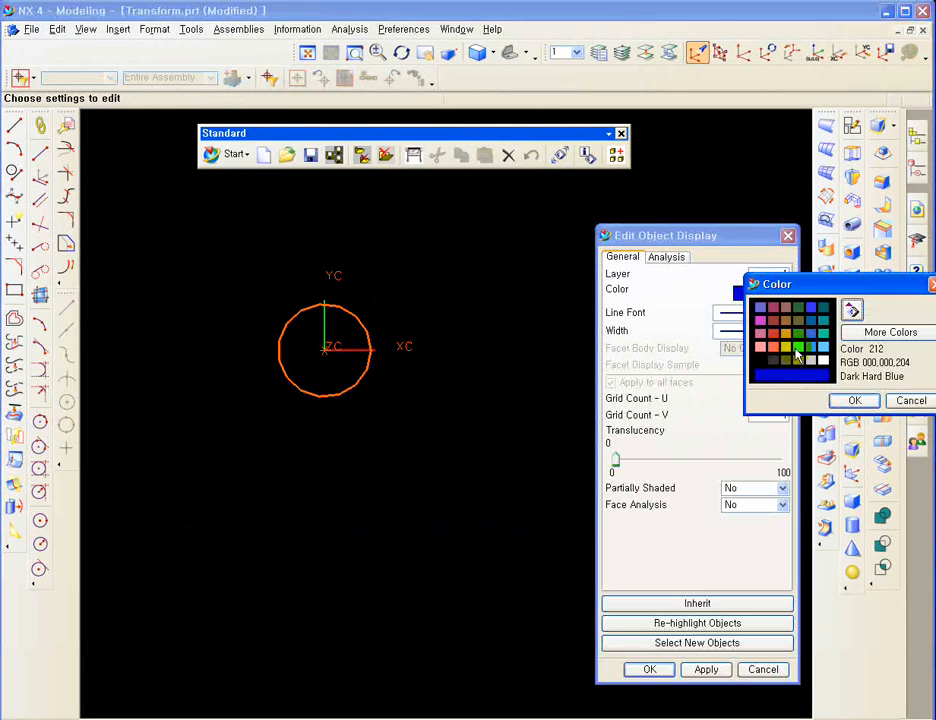
{"action": "left_click", "coordinate": [796, 350]}
{"action": "middle_click", "coordinate": [796, 350]}
{"action": "middle_click", "coordinate": [453, 388]}
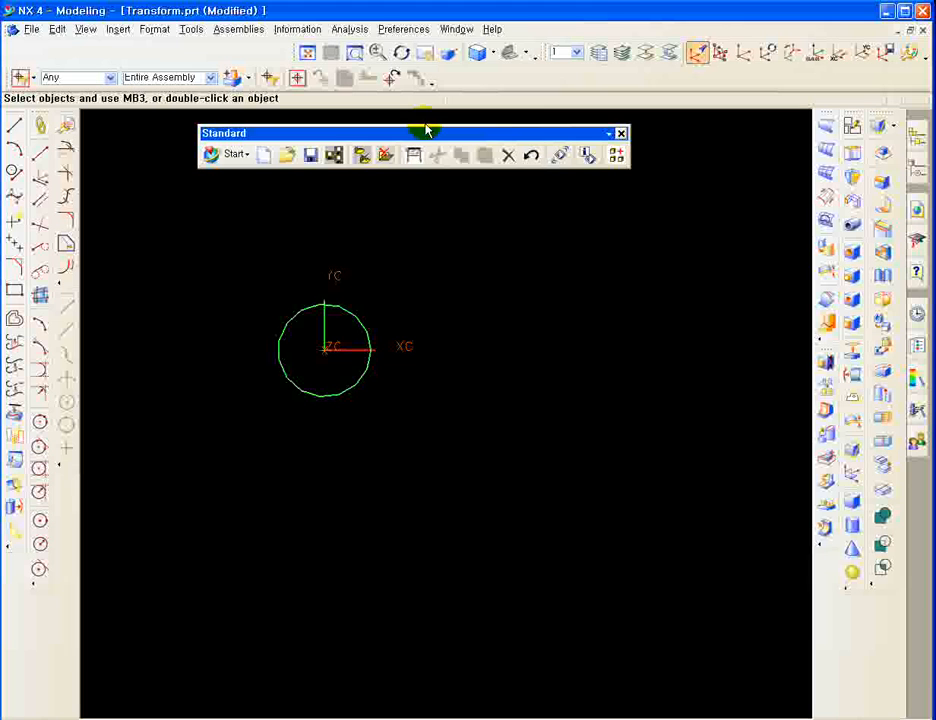
Set the default colour for new objects to green in the Object Preferences.
{"action": "left_click", "coordinate": [404, 29]}
{"action": "left_click", "coordinate": [397, 47]}
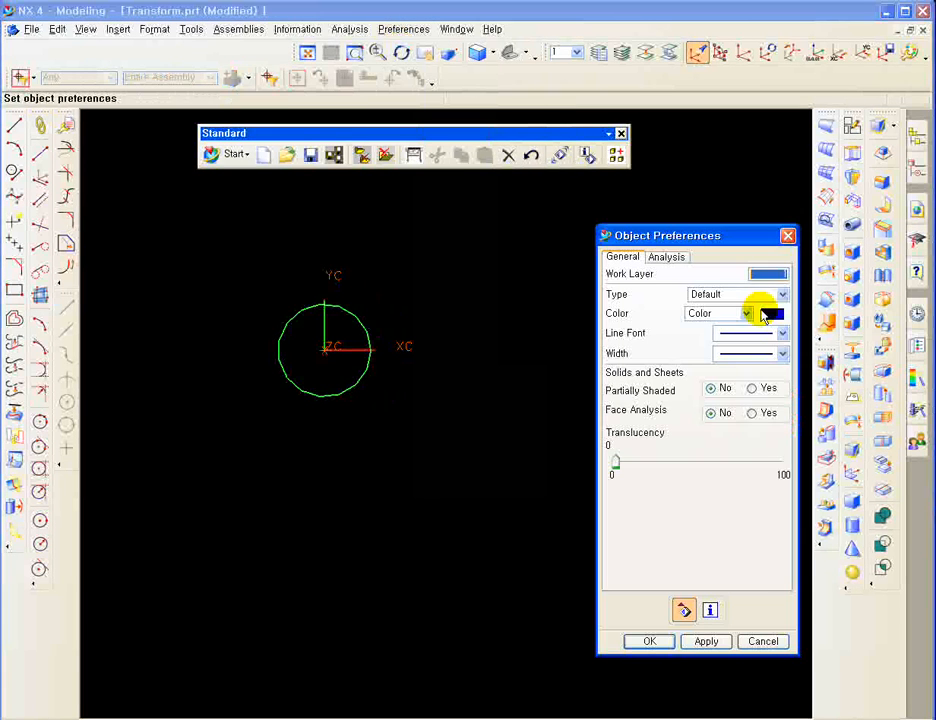
{"action": "left_click", "coordinate": [756, 311]}
{"action": "left_click", "coordinate": [796, 371]}
{"action": "middle_click", "coordinate": [796, 371]}
{"action": "middle_click", "coordinate": [796, 371]}
Start a Rectangular Array transformation of the circle, using the circle's centre as the array reference point.
{"action": "middle_click_drag", "start_coordinate": [282, 376], "coordinate": [319, 392], "text": "ctrl"}
{"action": "left_click", "coordinate": [232, 396]}
{"action": "middle_click_drag", "start_coordinate": [232, 397], "coordinate": [241, 336], "text": "ctrl"}
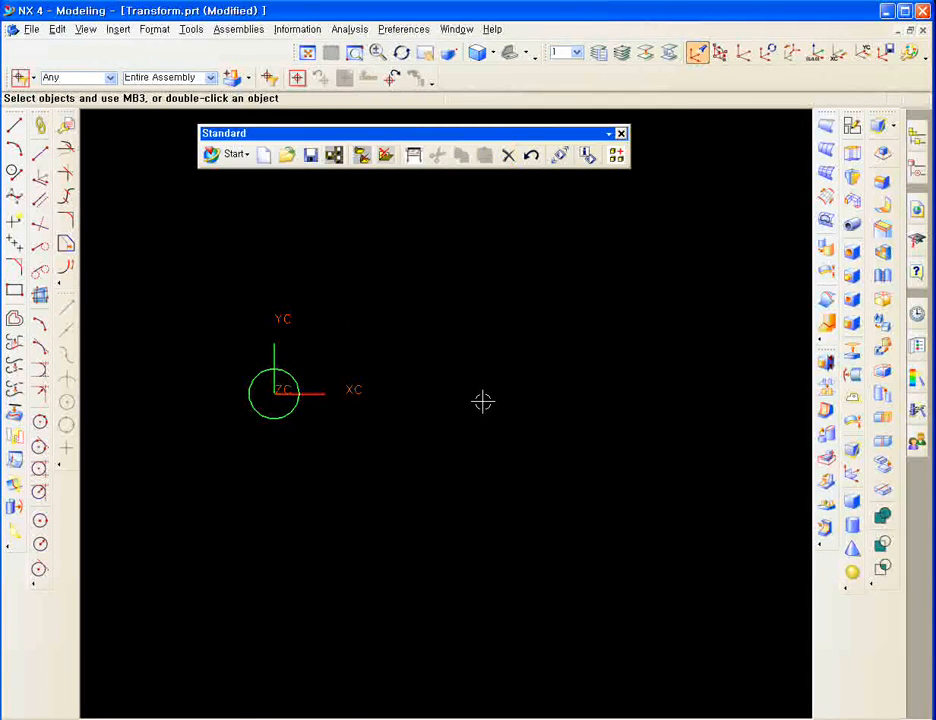
{"action": "key", "text": "ctrl+t"}
{"action": "left_click", "coordinate": [299, 397]}
{"action": "middle_click", "coordinate": [438, 340]}
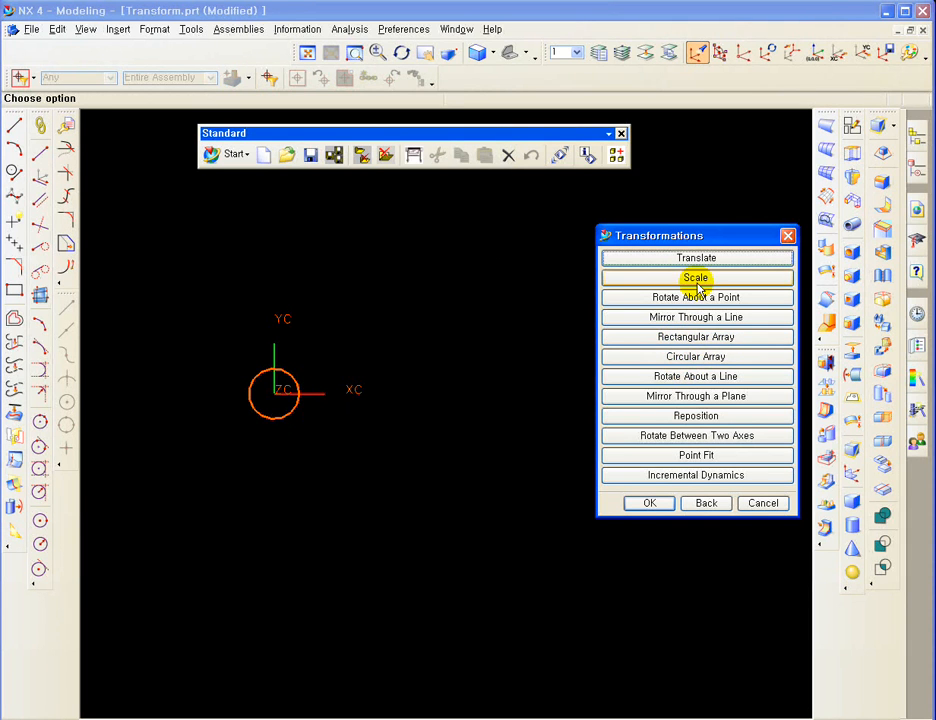
{"action": "left_click_drag", "start_coordinate": [676, 243], "coordinate": [676, 217]}
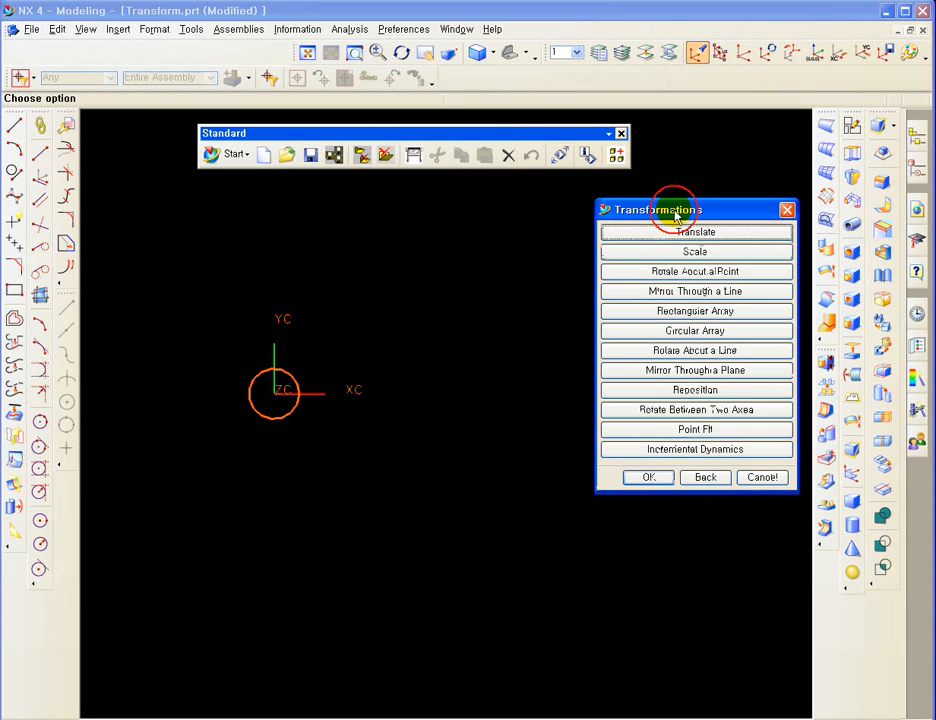
{"action": "left_click", "coordinate": [683, 312]}
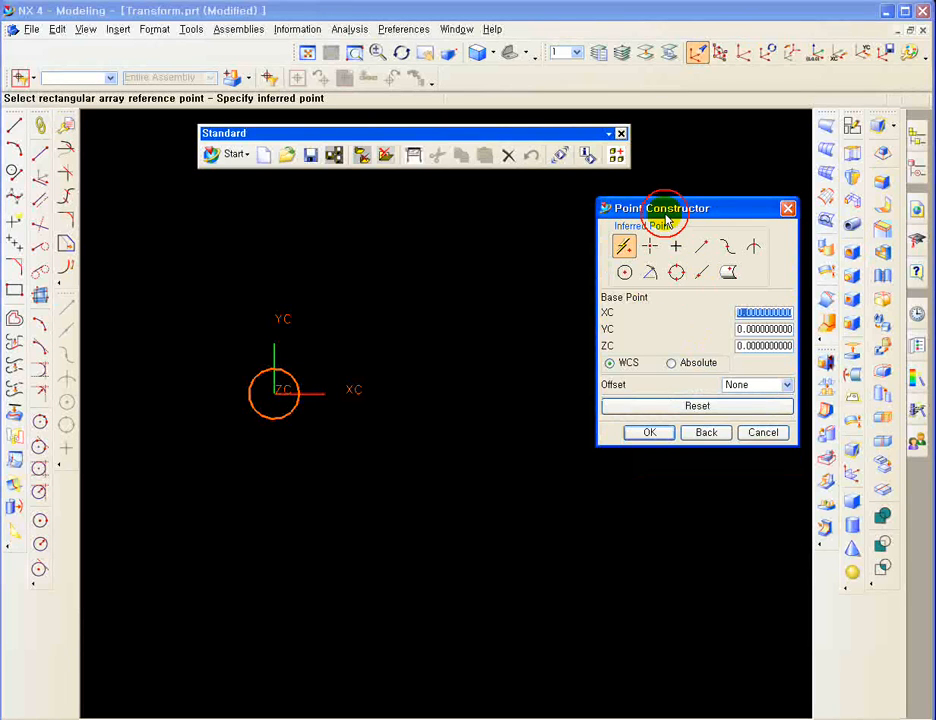
{"action": "left_click_drag", "start_coordinate": [662, 208], "coordinate": [667, 232]}
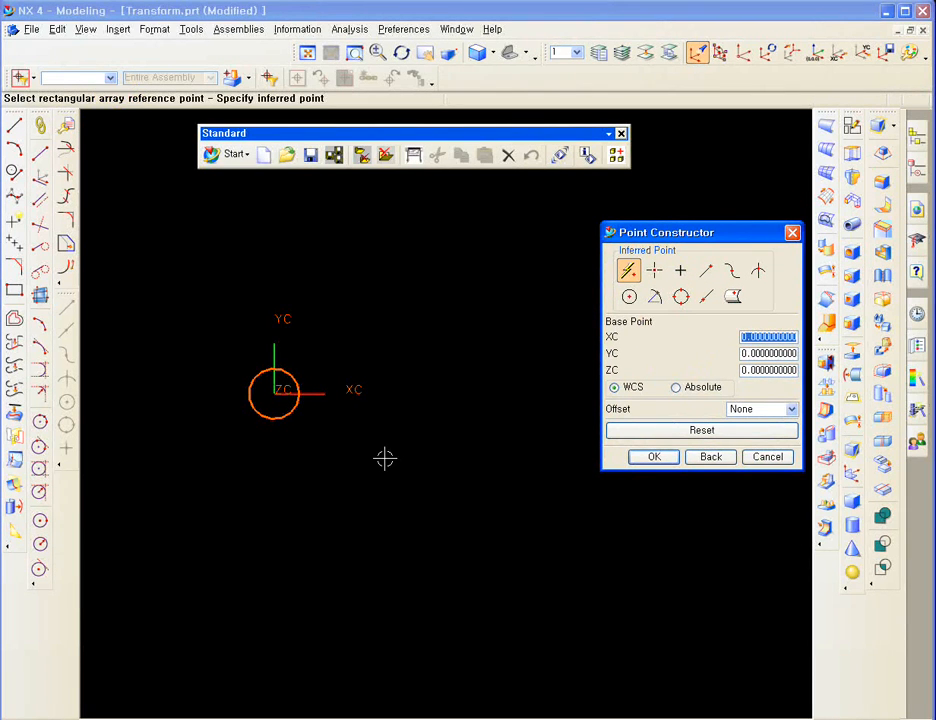
{"action": "left_click", "coordinate": [285, 408]}
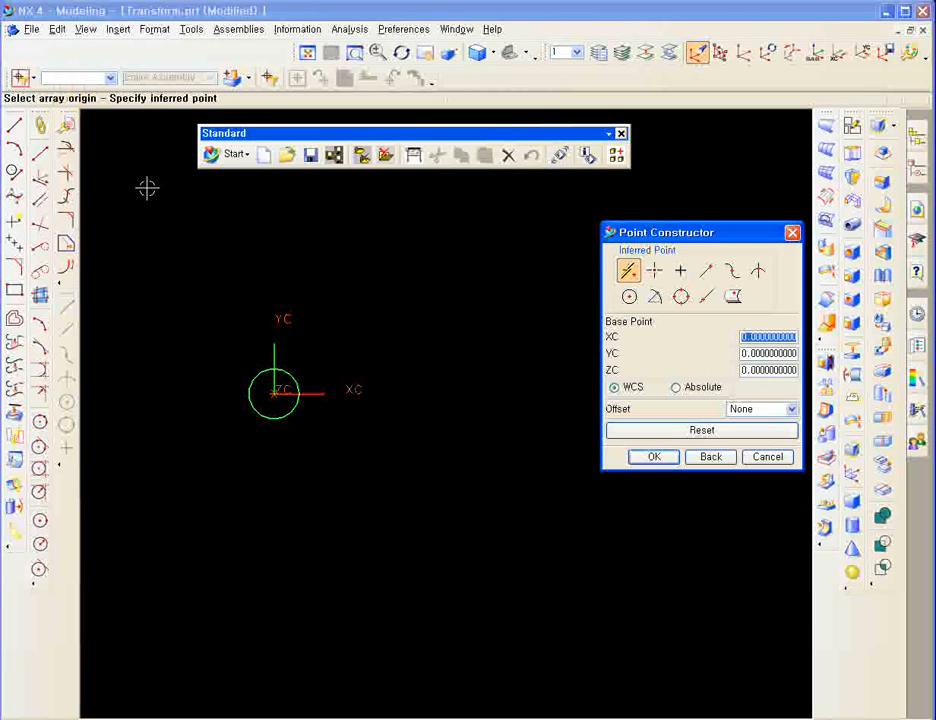
Place the array origin at a free point above and to the right of the circle.
{"action": "scroll", "coordinate": [194, 330], "scroll_direction": "down", "scroll_amount": 3}
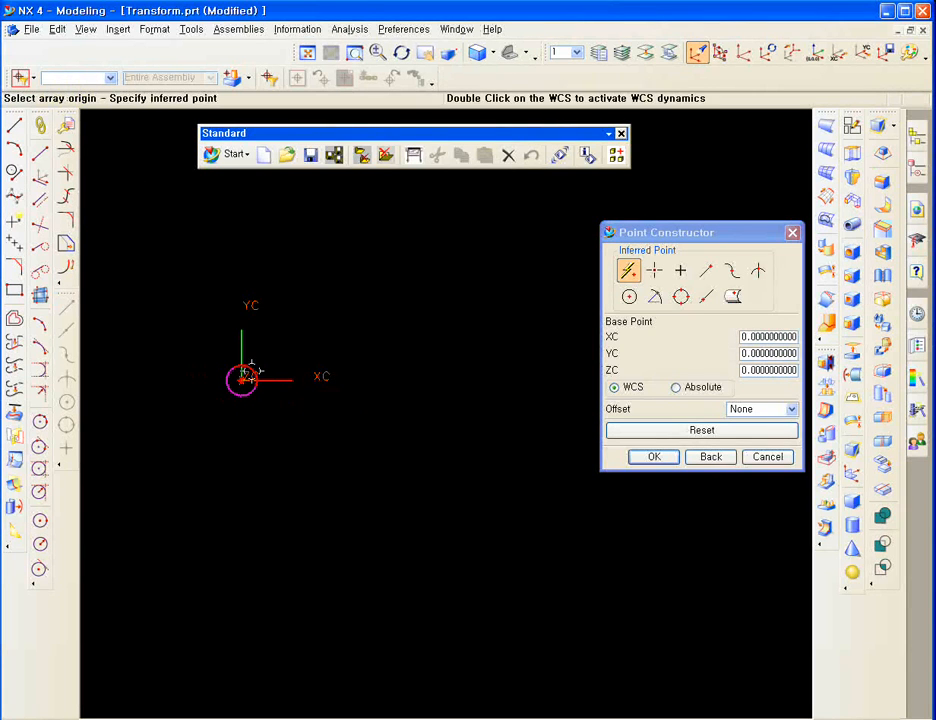
{"action": "left_click_drag", "start_coordinate": [625, 240], "coordinate": [620, 309]}
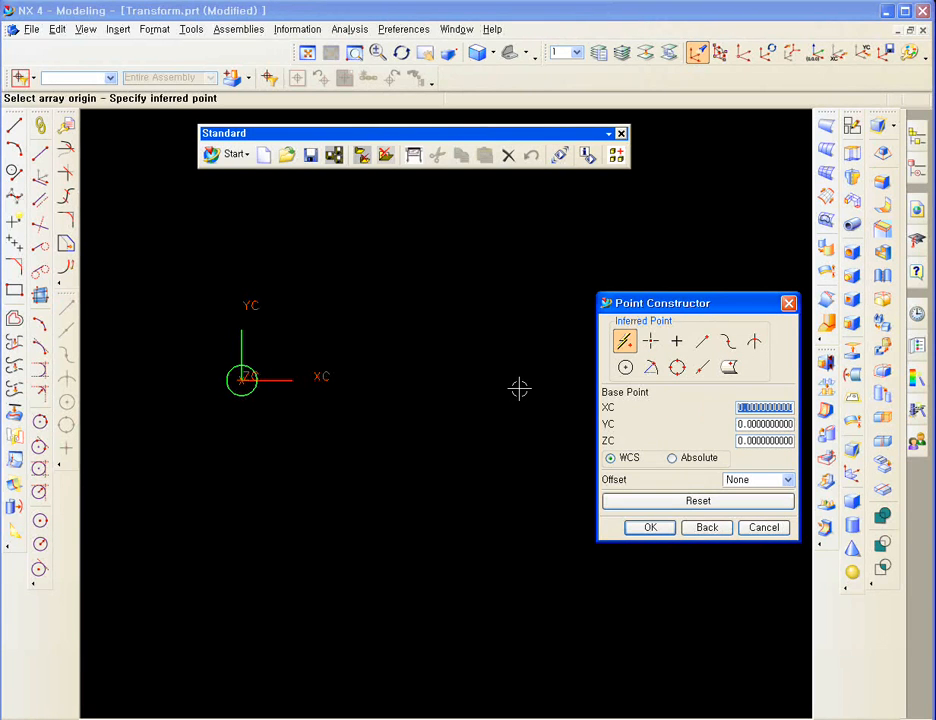
{"action": "middle_click_drag", "start_coordinate": [225, 390], "coordinate": [246, 440], "text": "ctrl"}
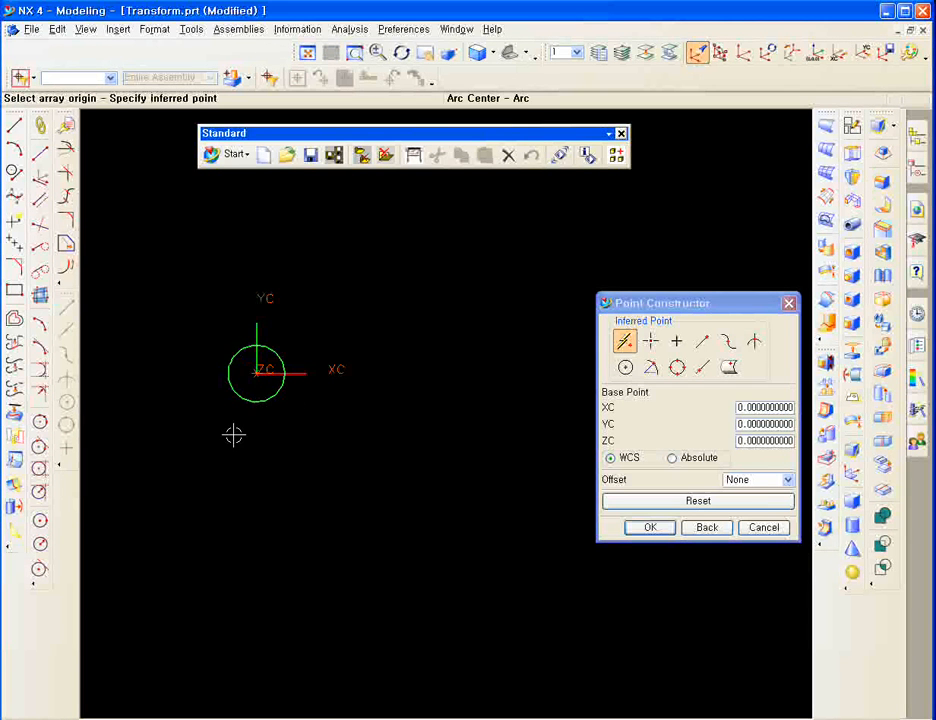
{"action": "scroll", "coordinate": [233, 435], "scroll_direction": "down", "scroll_amount": 2}
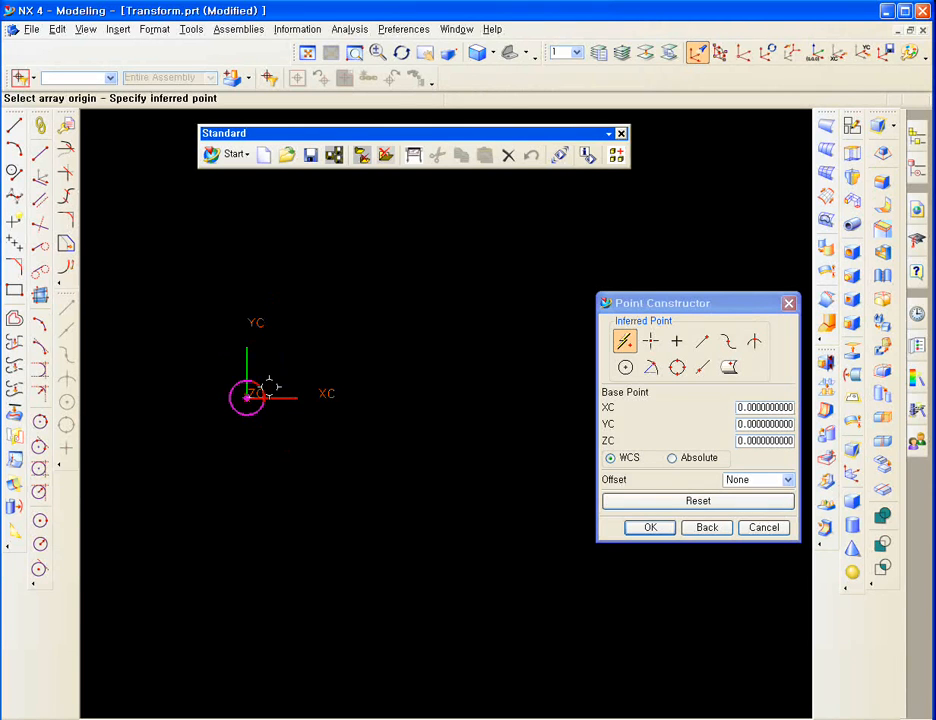
{"action": "middle_click_drag", "start_coordinate": [443, 301], "coordinate": [344, 342], "text": "shift"}
{"action": "left_click", "coordinate": [336, 395]}
{"action": "middle_click_drag", "start_coordinate": [246, 453], "coordinate": [402, 364], "text": "shift"}
{"action": "left_click_drag", "start_coordinate": [650, 301], "coordinate": [560, 390]}
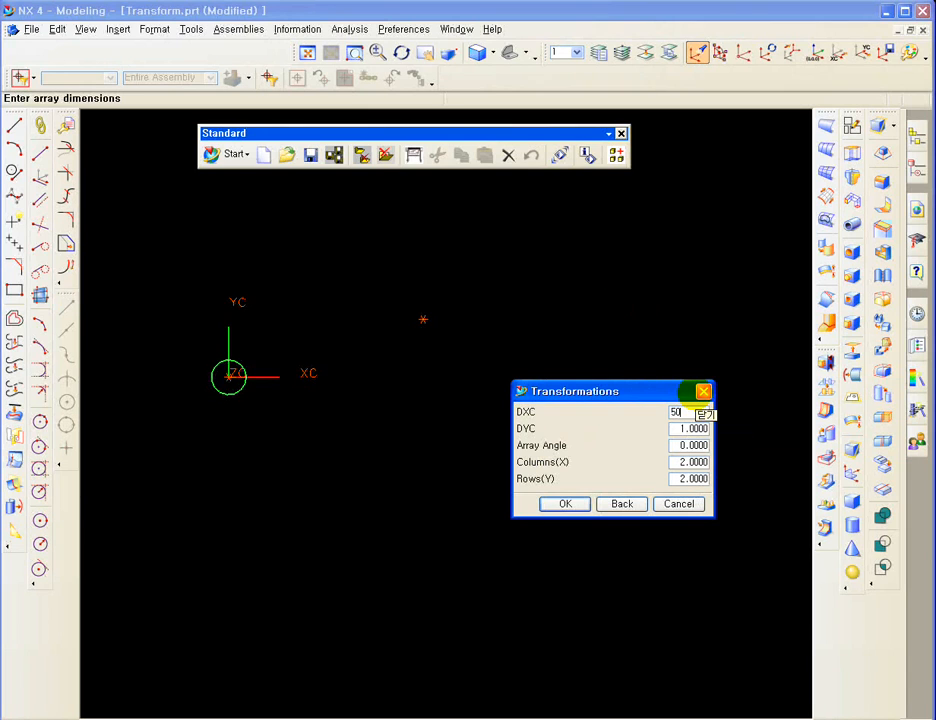
Set the array dimensions to DXC 50, DYC 40, 5 columns and 4 rows, keeping the array angle at 0.
{"action": "left_click", "coordinate": [666, 430]}
{"action": "double_click", "coordinate": [666, 429]}
{"action": "type", "text": "4"}
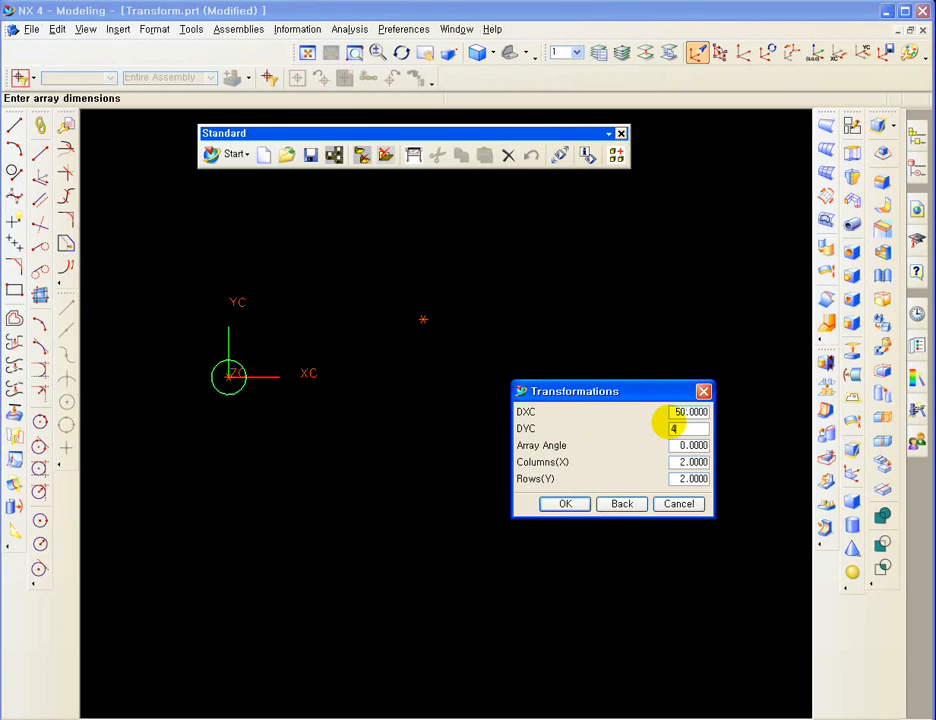
{"action": "type", "text": "0"}
{"action": "left_click", "coordinate": [677, 445]}
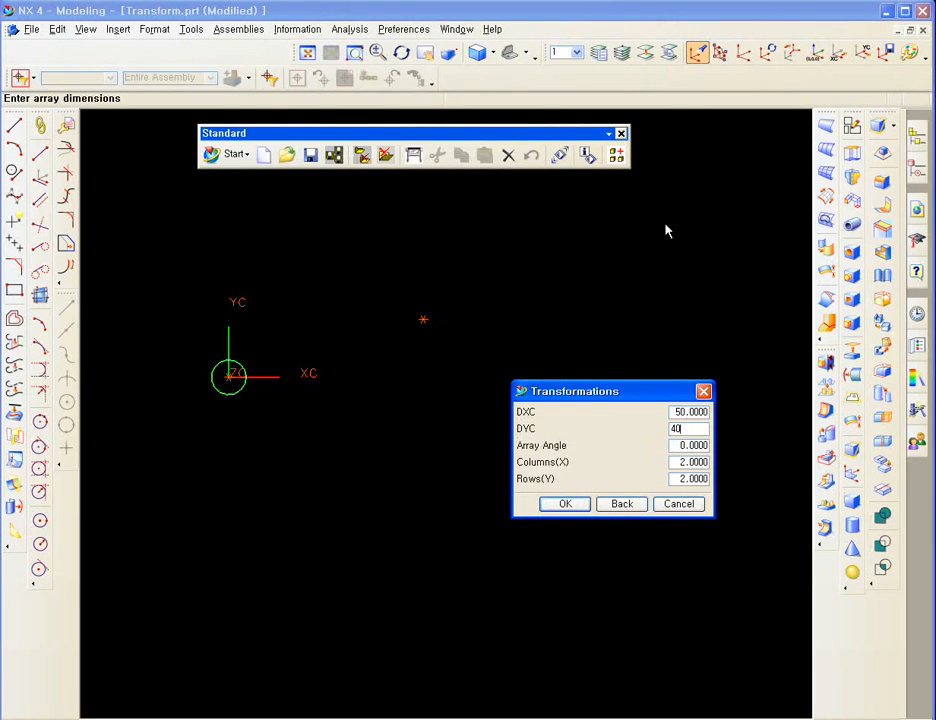
{"action": "left_click", "coordinate": [680, 446]}
{"action": "left_click", "coordinate": [684, 461]}
{"action": "double_click", "coordinate": [684, 461]}
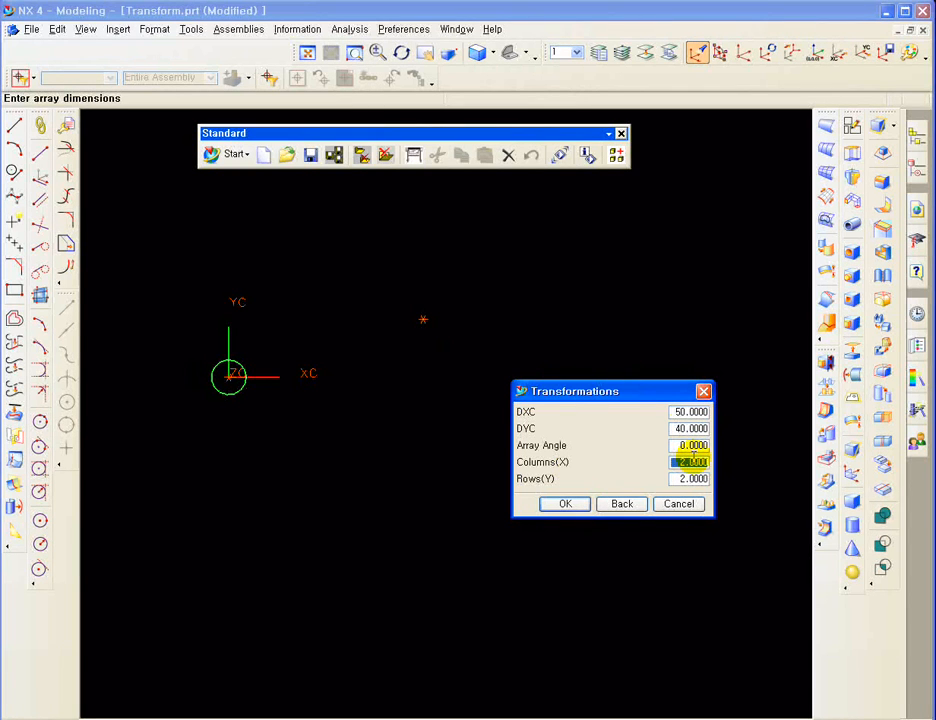
{"action": "left_click", "coordinate": [686, 479]}
{"action": "type", "text": "4"}
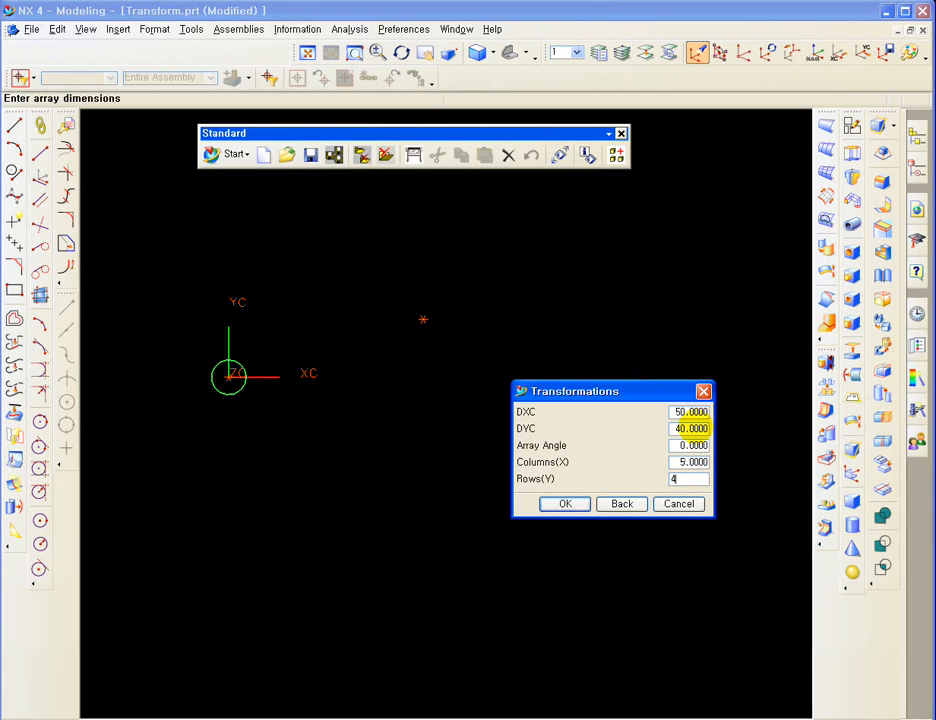
Create the rectangular array of circles with the Copy operation and close the Transform command.
{"action": "left_click", "coordinate": [572, 504]}
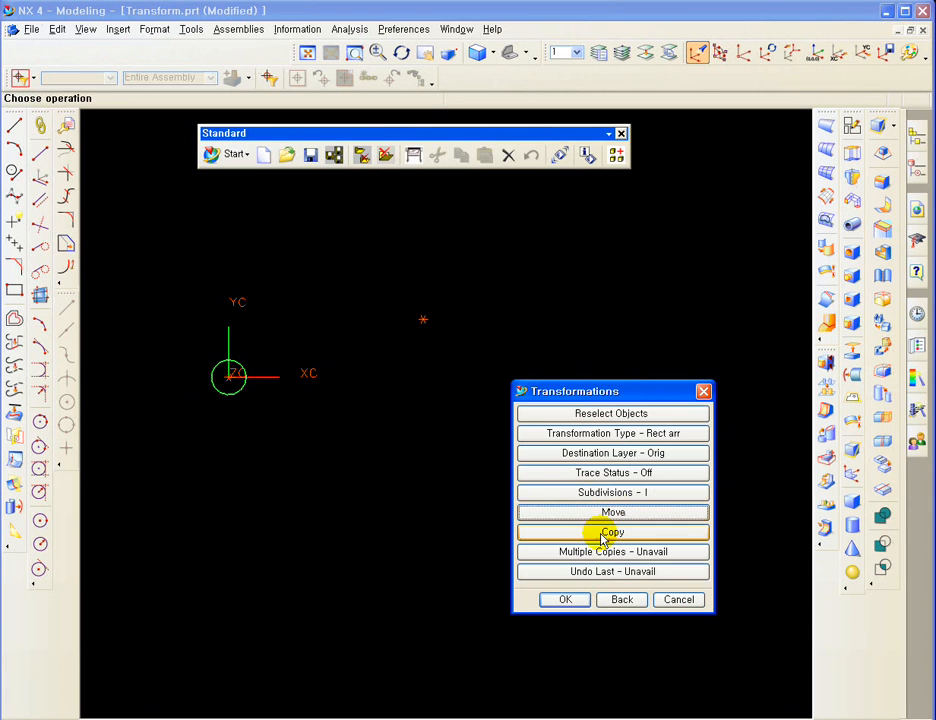
{"action": "left_click", "coordinate": [609, 532]}
{"action": "scroll", "coordinate": [362, 453], "scroll_direction": "down", "scroll_amount": 2}
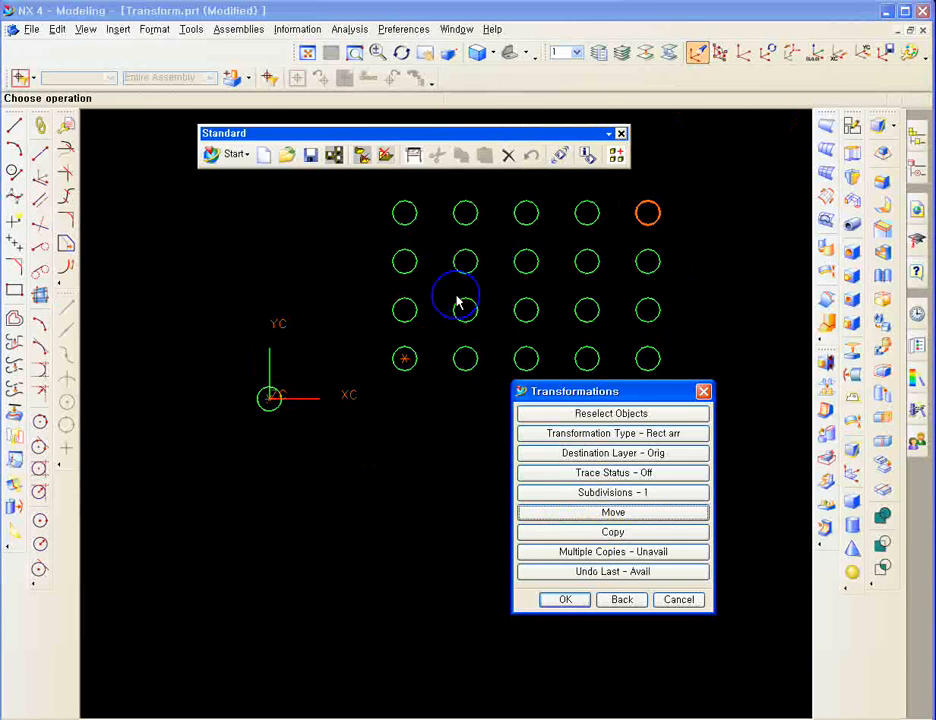
{"action": "middle_click_drag", "start_coordinate": [457, 296], "coordinate": [402, 352], "text": "shift"}
{"action": "left_click_drag", "start_coordinate": [564, 393], "coordinate": [579, 477]}
{"action": "left_click", "coordinate": [535, 422]}
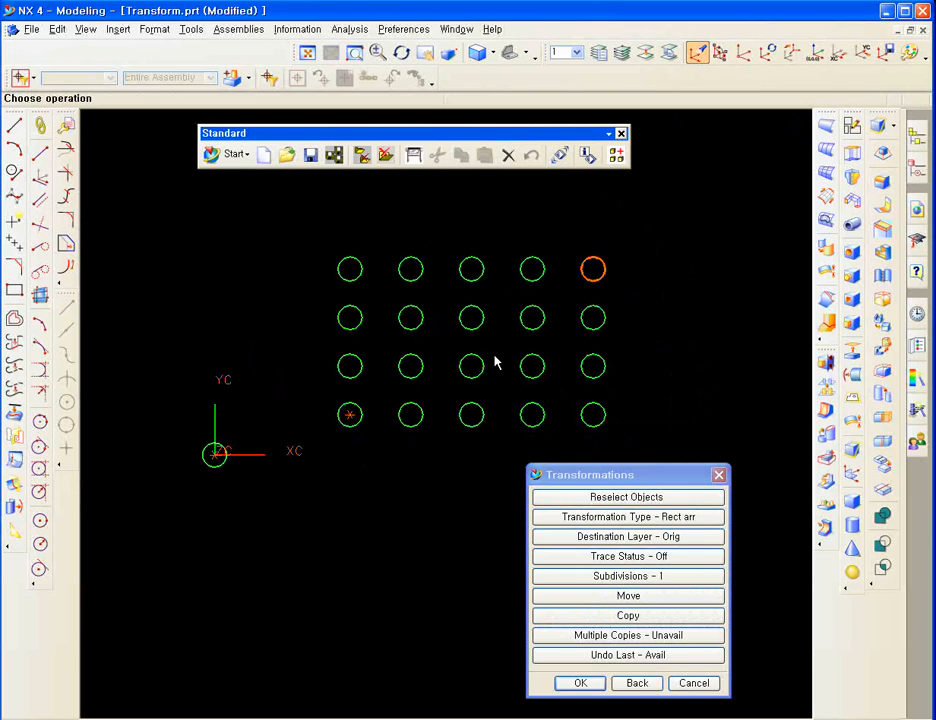
{"action": "left_click_drag", "start_coordinate": [586, 480], "coordinate": [624, 469]}
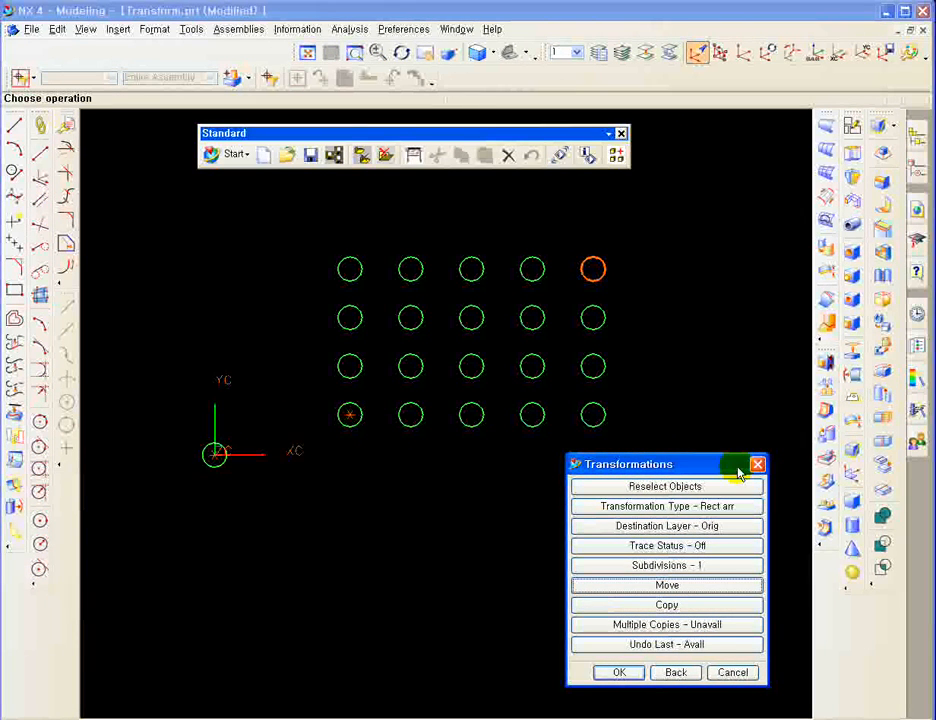
{"action": "left_click", "coordinate": [731, 671]}
Measure the distance between the centres of the first two circles in the array's bottom row.
{"action": "middle_click_drag", "start_coordinate": [355, 226], "coordinate": [357, 252], "text": "ctrl"}
{"action": "middle_click_drag", "start_coordinate": [411, 223], "coordinate": [368, 244], "text": "shift"}
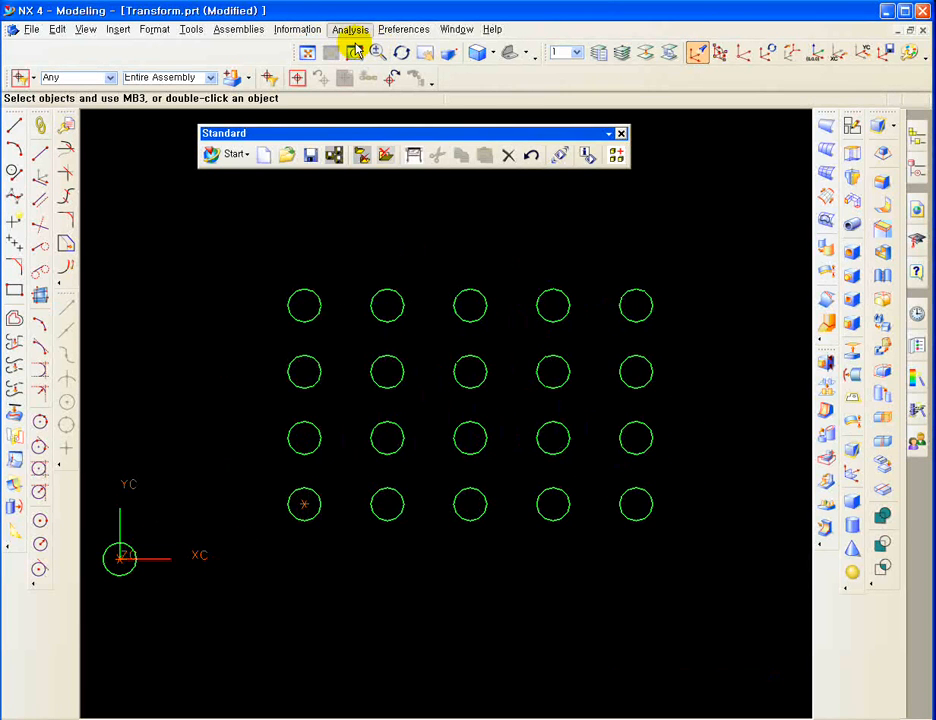
{"action": "left_click", "coordinate": [354, 51]}
{"action": "left_click", "coordinate": [325, 518]}
{"action": "left_click", "coordinate": [384, 520]}
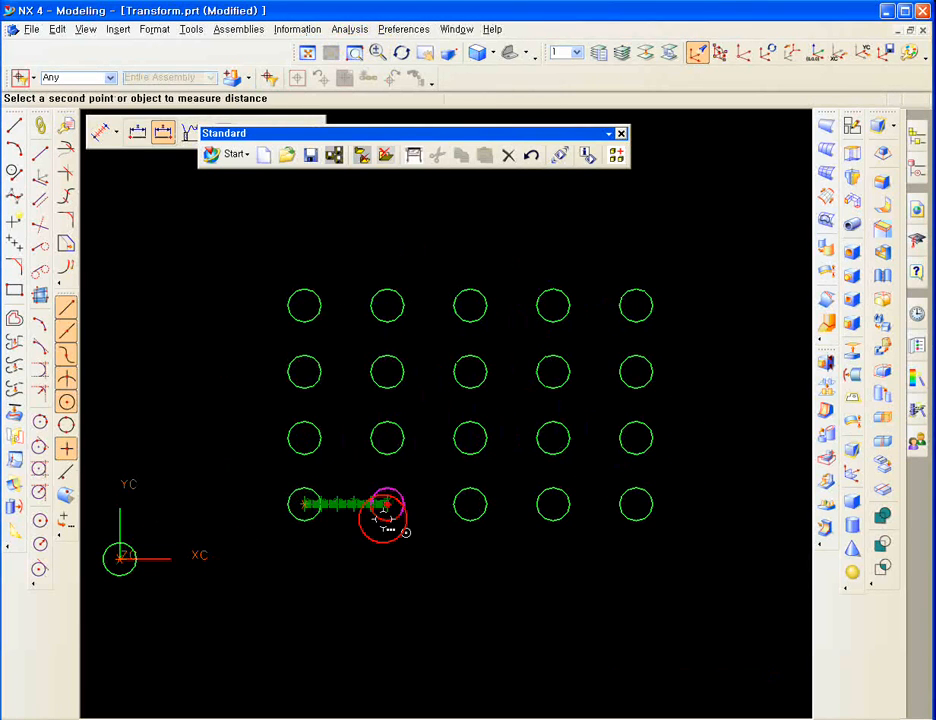
{"action": "left_click", "coordinate": [450, 532]}
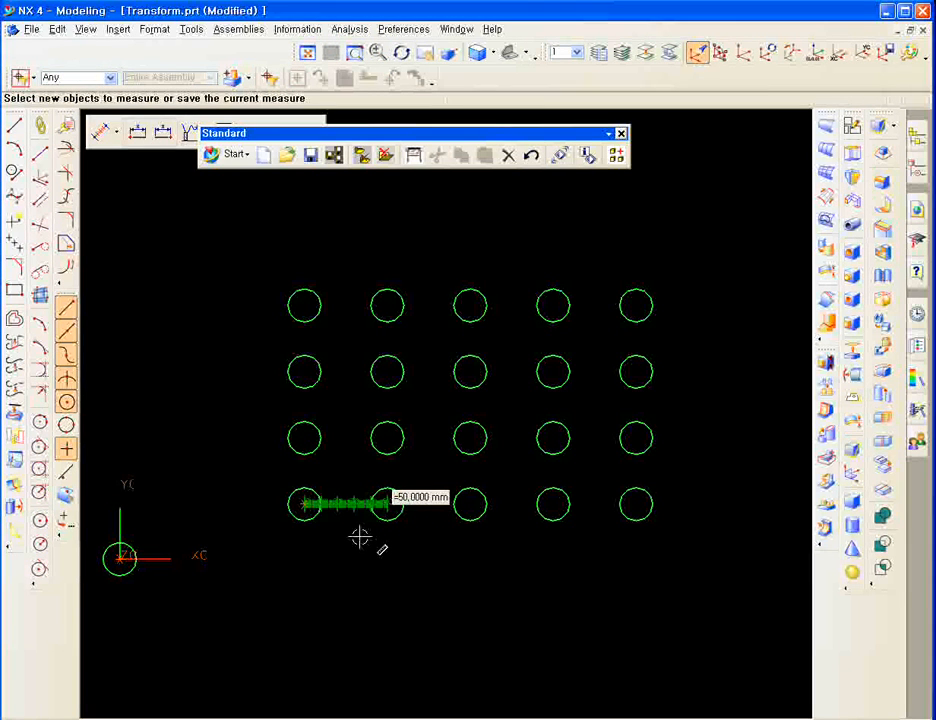
Measure the distance between the centres of the two lowest circles in the array's left column.
{"action": "left_click", "coordinate": [347, 25]}
{"action": "left_click", "coordinate": [288, 491]}
{"action": "left_click", "coordinate": [291, 441]}
{"action": "left_click", "coordinate": [351, 447]}
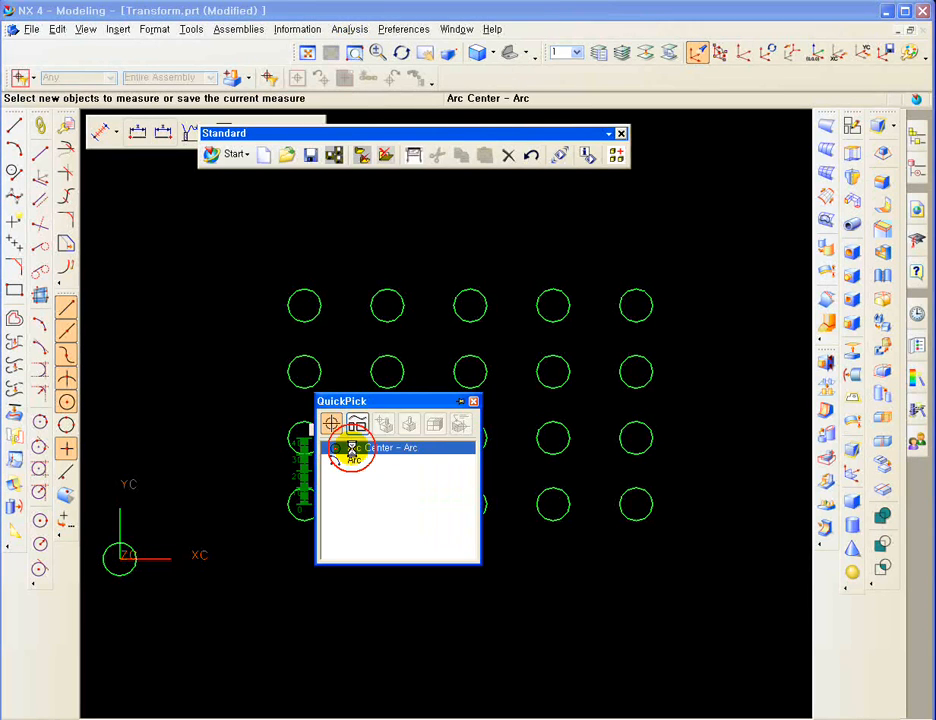
{"action": "scroll", "coordinate": [335, 437], "scroll_direction": "up", "scroll_amount": 2}
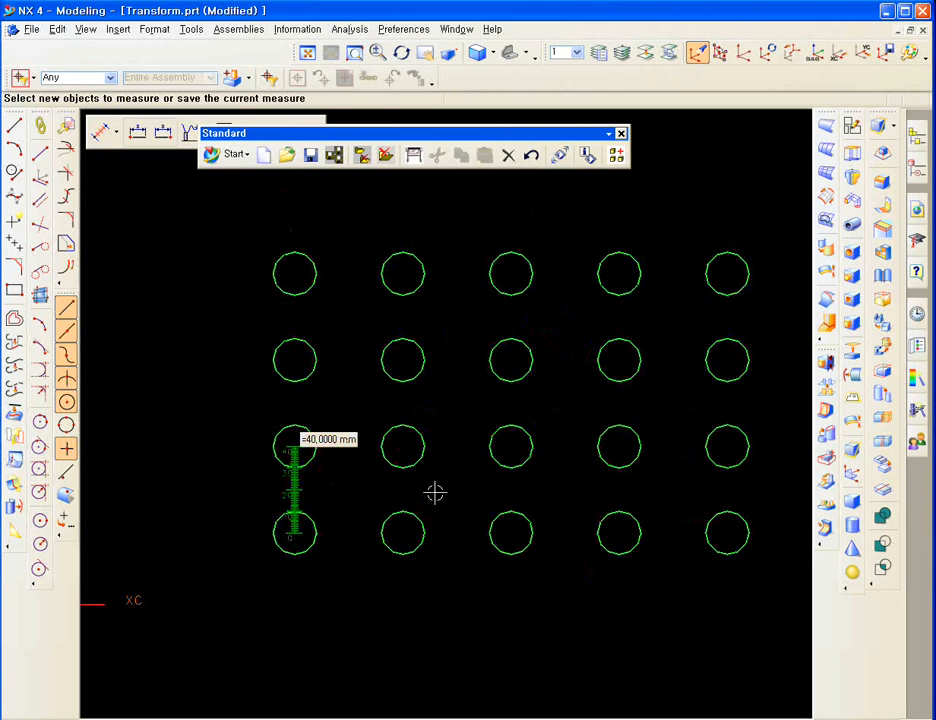
End the distance measurement and delete the rectangular array's circles, keeping the original circle at the WCS origin.
{"action": "scroll", "coordinate": [473, 431], "scroll_direction": "down", "scroll_amount": 3}
{"action": "scroll", "coordinate": [473, 431], "scroll_direction": "down", "scroll_amount": 1}
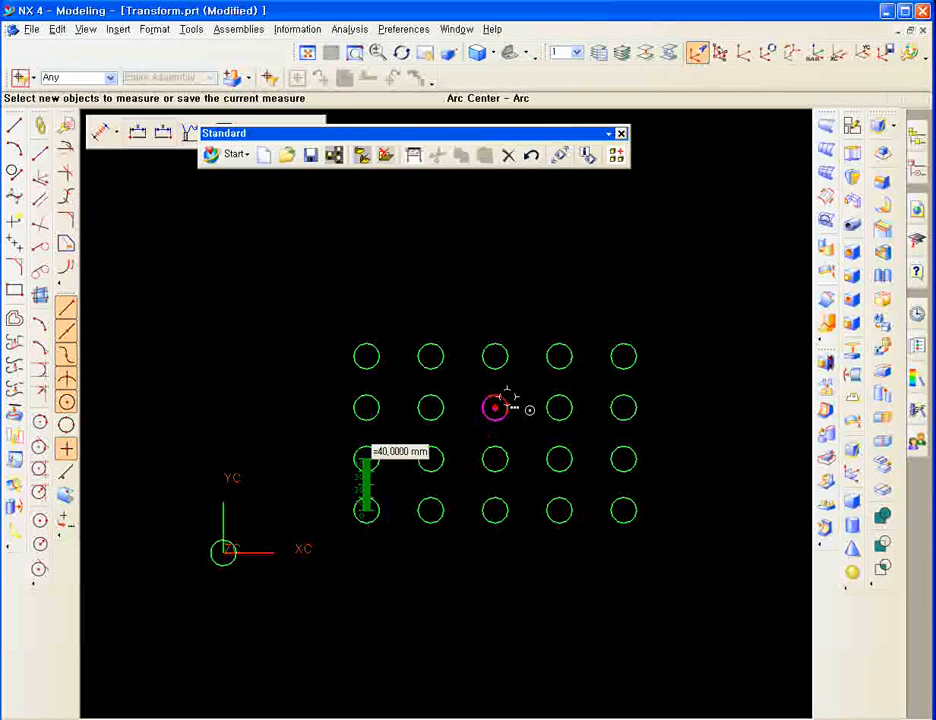
{"action": "middle_click", "coordinate": [507, 405]}
{"action": "left_click_drag", "start_coordinate": [330, 307], "coordinate": [658, 547]}
{"action": "key", "text": "Delete"}
{"action": "middle_click_drag", "start_coordinate": [267, 572], "coordinate": [328, 393], "text": "shift"}
Start a Circular Array transformation of the remaining circle, using its centre as the reference point.
{"action": "left_click", "coordinate": [560, 157]}
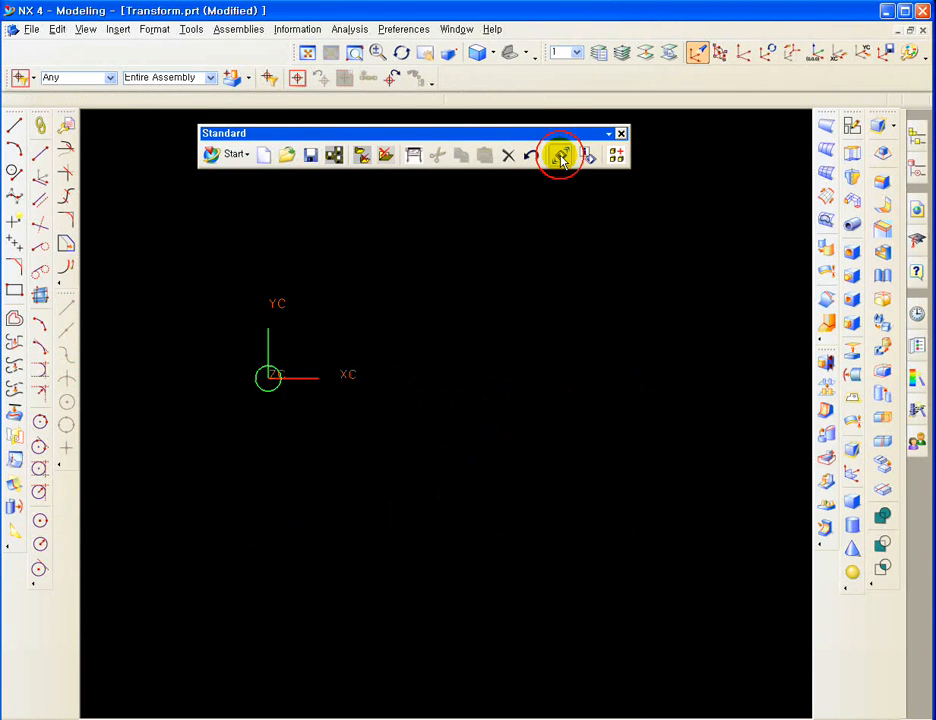
{"action": "key", "text": "ctrl+a"}
{"action": "middle_click", "coordinate": [426, 361]}
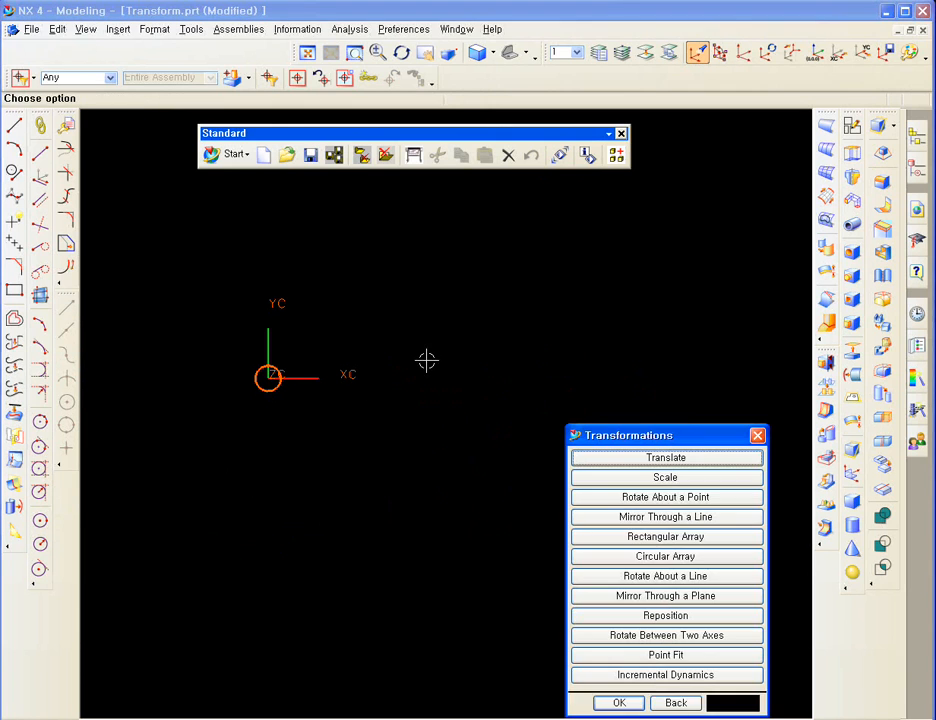
{"action": "left_click", "coordinate": [645, 554]}
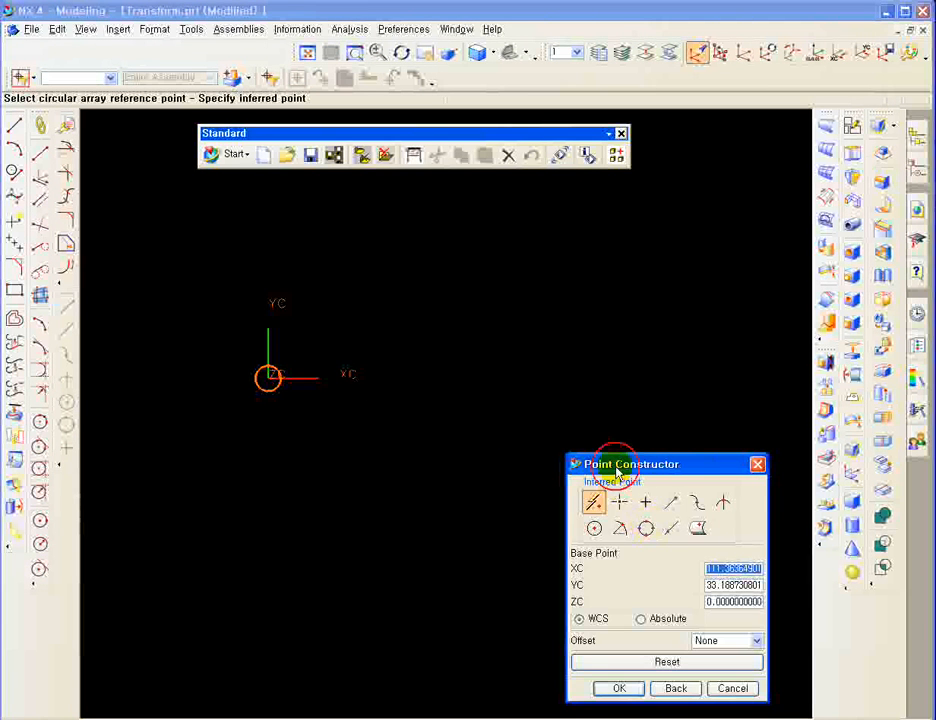
{"action": "left_click_drag", "start_coordinate": [606, 461], "coordinate": [606, 381]}
{"action": "scroll", "coordinate": [236, 399], "scroll_direction": "up", "scroll_amount": 1}
{"action": "scroll", "coordinate": [236, 399], "scroll_direction": "up", "scroll_amount": 1}
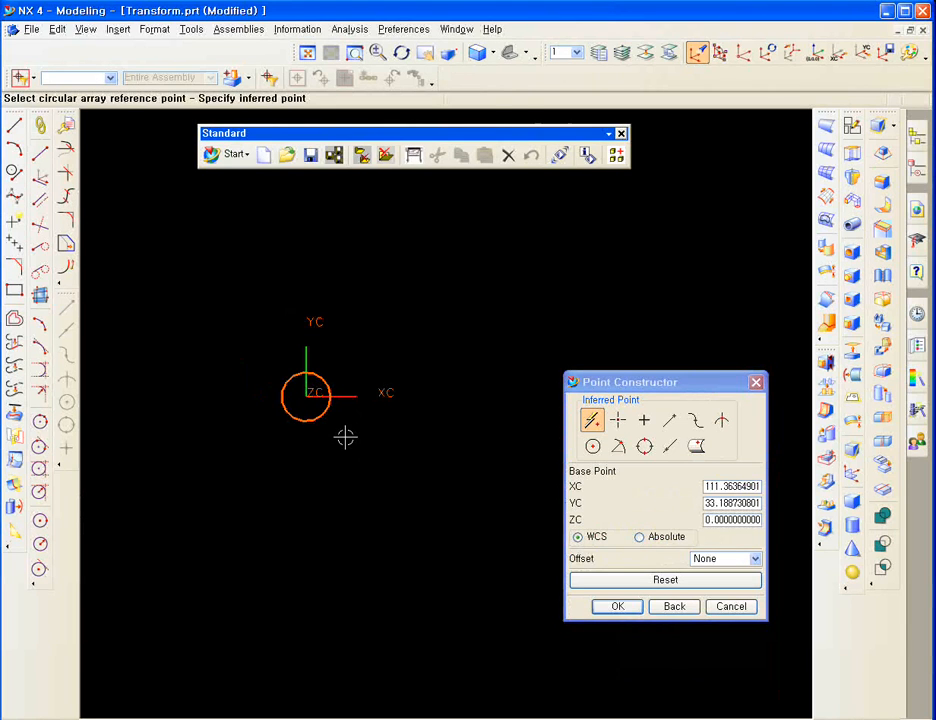
{"action": "left_click", "coordinate": [317, 421]}
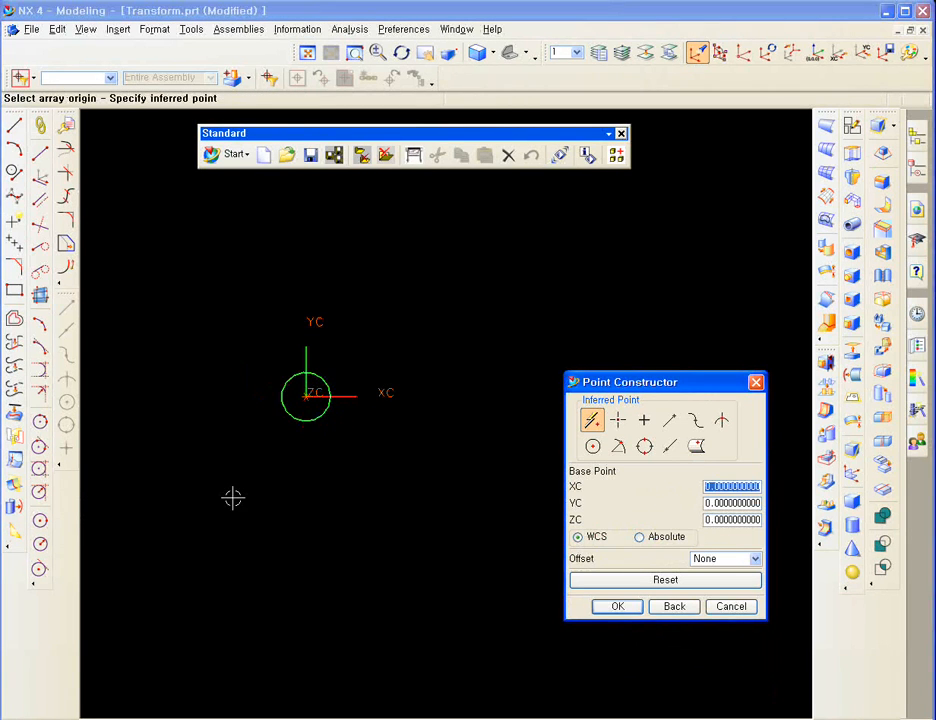
Specify the centre of the original circle as the circular array's origin.
{"action": "scroll", "coordinate": [225, 485], "scroll_direction": "down", "scroll_amount": 1}
{"action": "left_click_drag", "start_coordinate": [599, 386], "coordinate": [643, 453]}
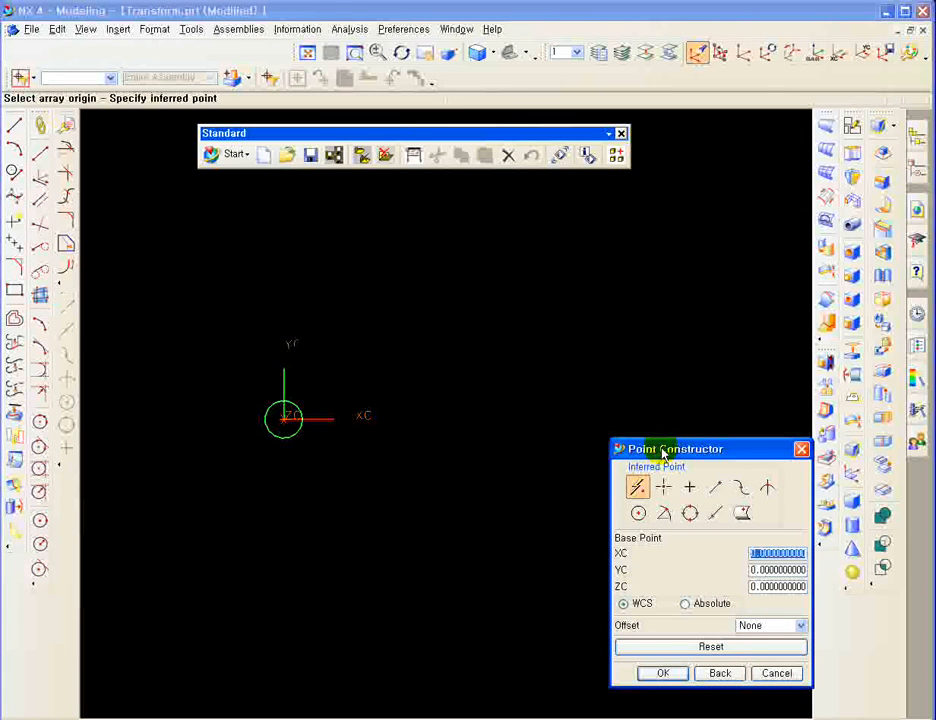
{"action": "scroll", "coordinate": [303, 395], "scroll_direction": "down", "scroll_amount": 1}
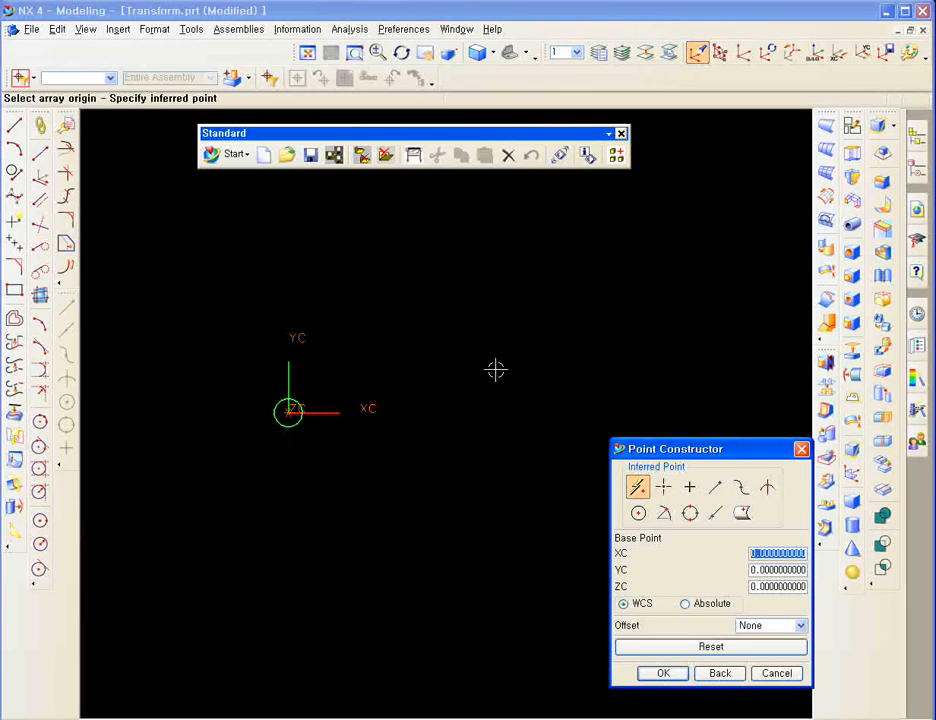
{"action": "scroll", "coordinate": [292, 407], "scroll_direction": "up", "scroll_amount": 3}
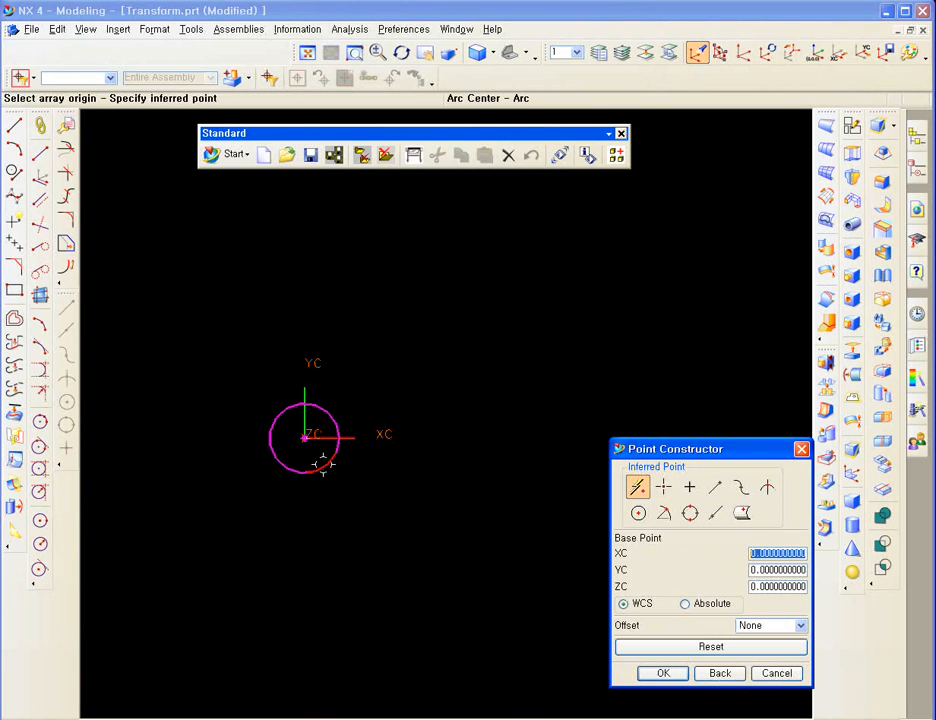
{"action": "left_click", "coordinate": [322, 462]}
Set the circular array to radius 50, start angle 0, angle increment 60 and number 6.
{"action": "left_click_drag", "start_coordinate": [631, 449], "coordinate": [543, 426]}
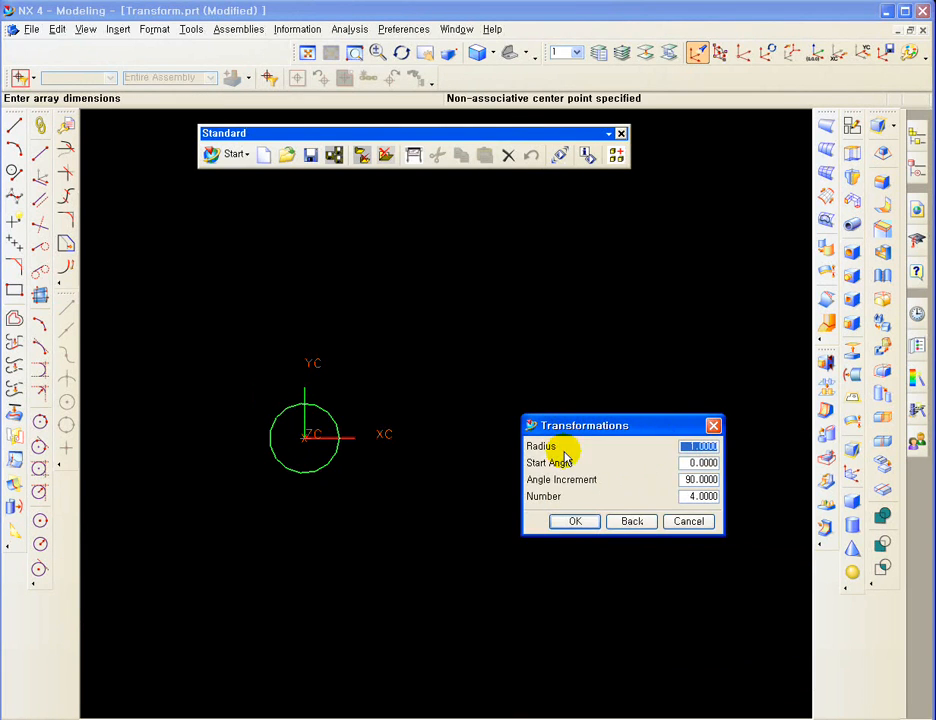
{"action": "left_click", "coordinate": [690, 445]}
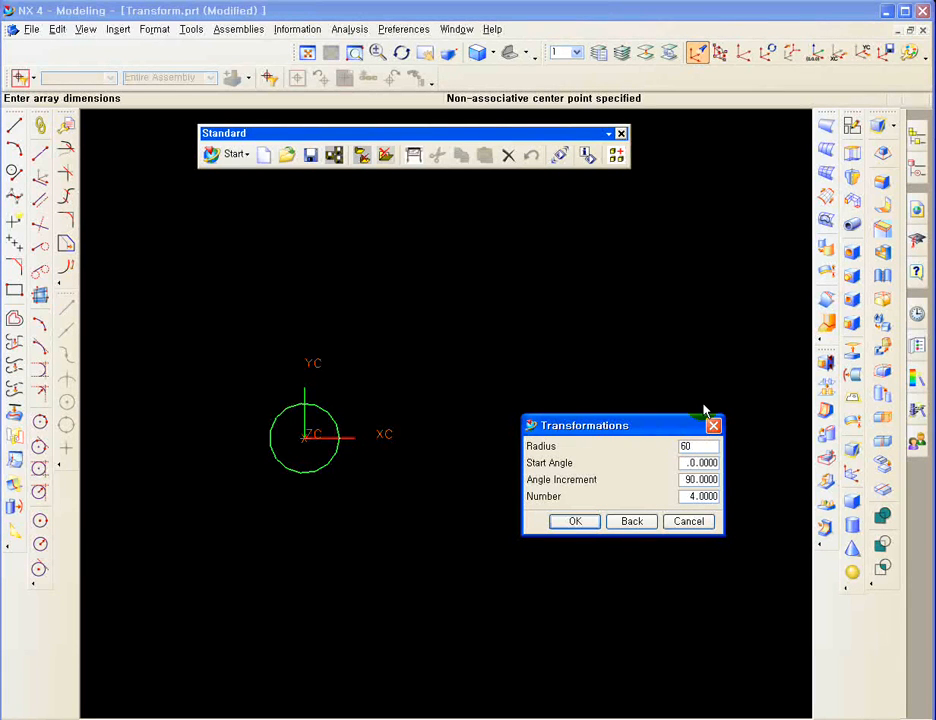
{"action": "type", "text": "50"}
{"action": "left_click", "coordinate": [705, 462]}
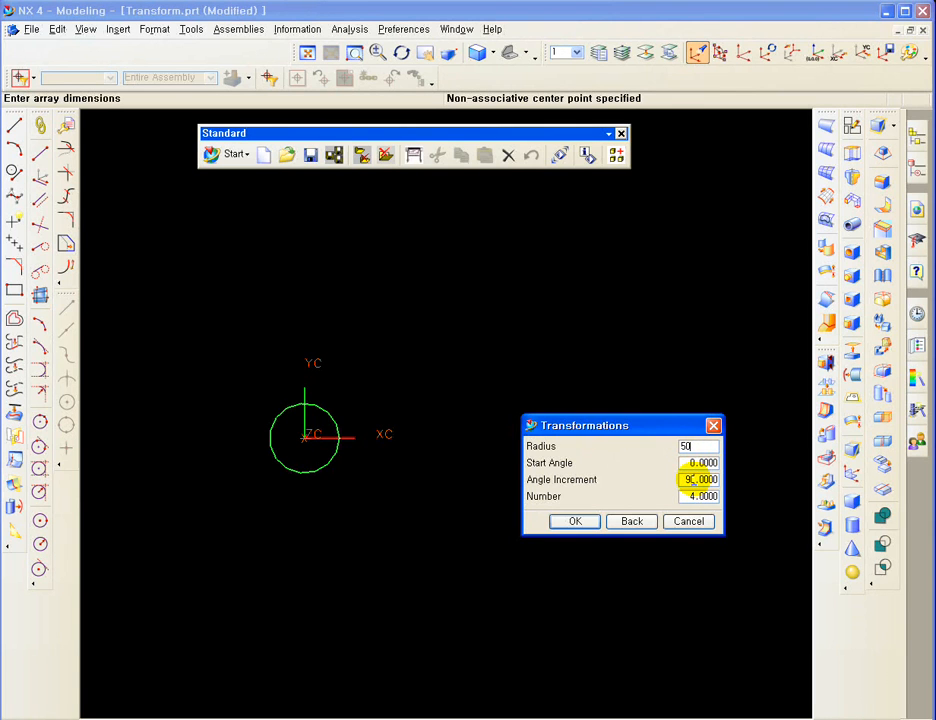
{"action": "double_click", "coordinate": [697, 479]}
{"action": "type", "text": "60"}
{"action": "double_click", "coordinate": [700, 496]}
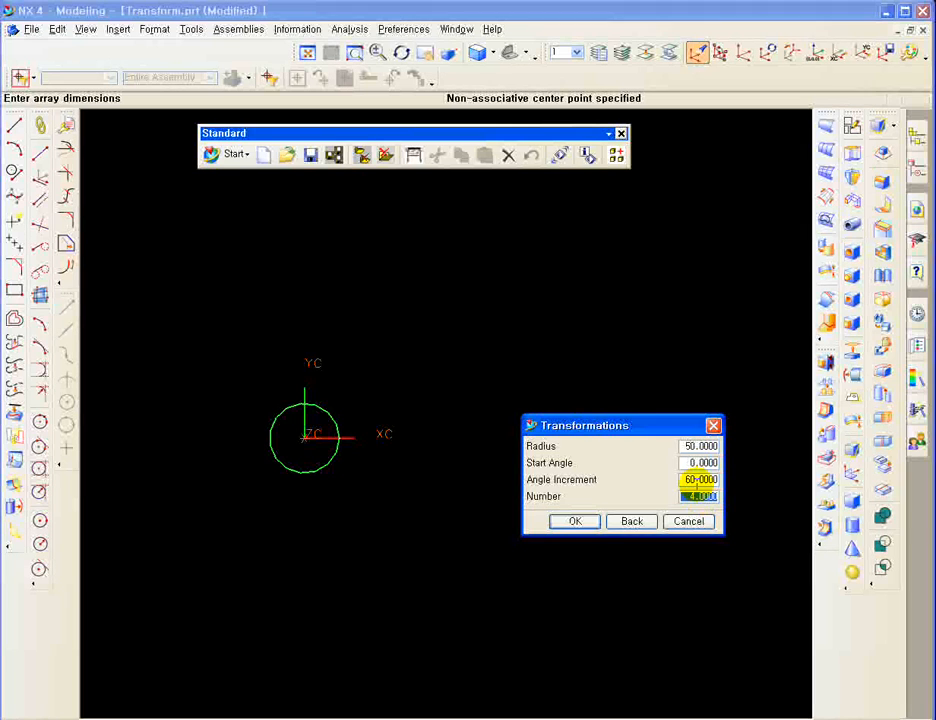
{"action": "type", "text": "6"}
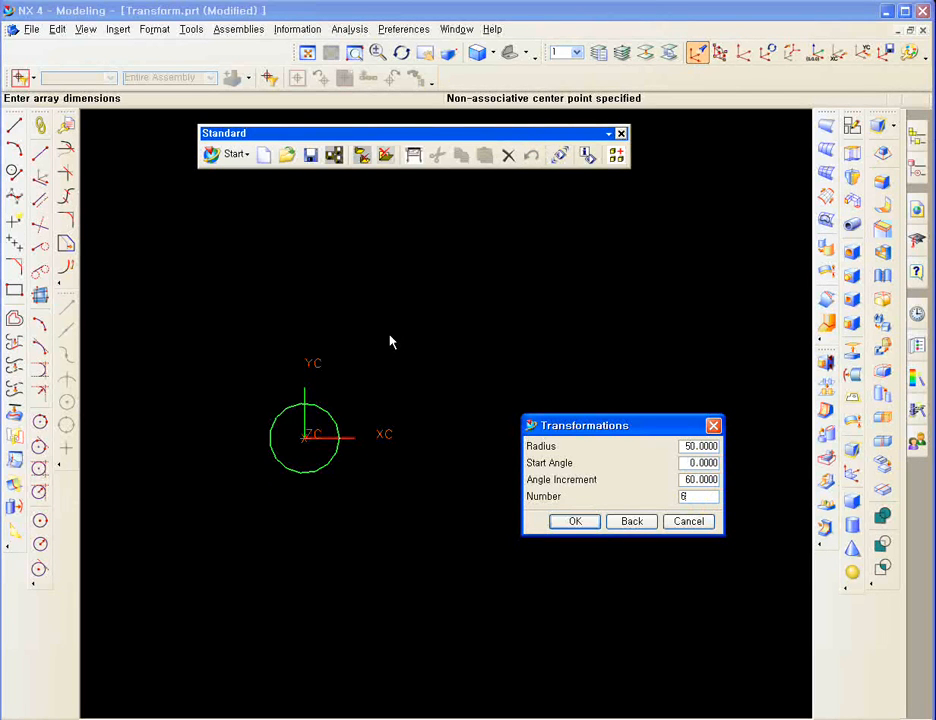
Create the circular array of circles with the Copy operation and close the Transform command.
{"action": "scroll", "coordinate": [376, 325], "scroll_direction": "down", "scroll_amount": 3}
{"action": "left_click", "coordinate": [575, 521]}
{"action": "left_click_drag", "start_coordinate": [597, 425], "coordinate": [650, 331]}
{"action": "left_click", "coordinate": [675, 474]}
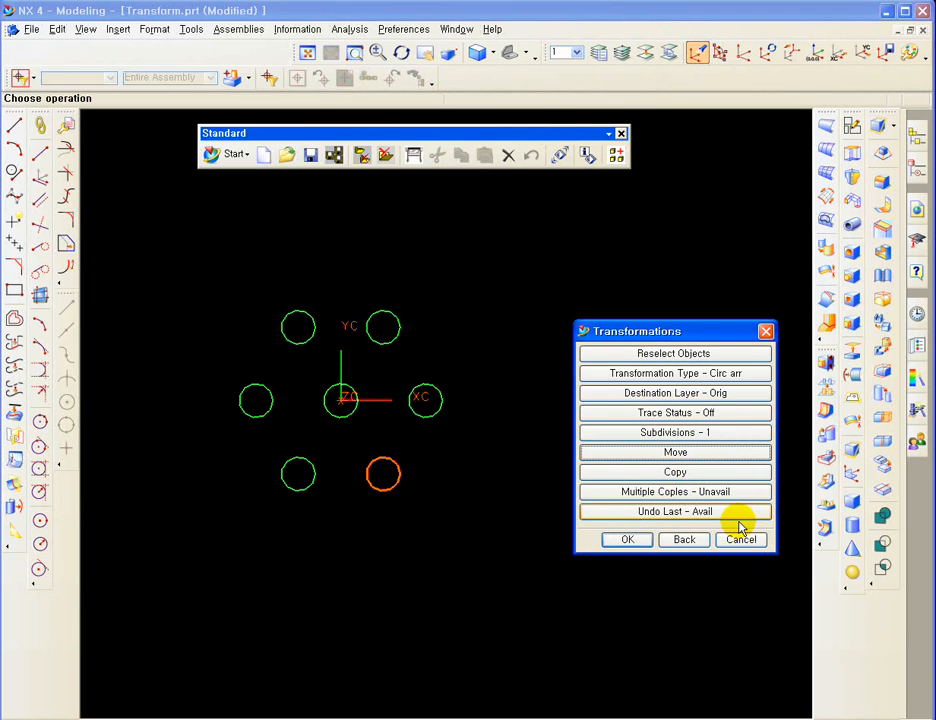
{"action": "scroll", "coordinate": [307, 353], "scroll_direction": "up", "scroll_amount": 2}
{"action": "middle_click_drag", "start_coordinate": [443, 467], "coordinate": [423, 440], "text": "shift"}
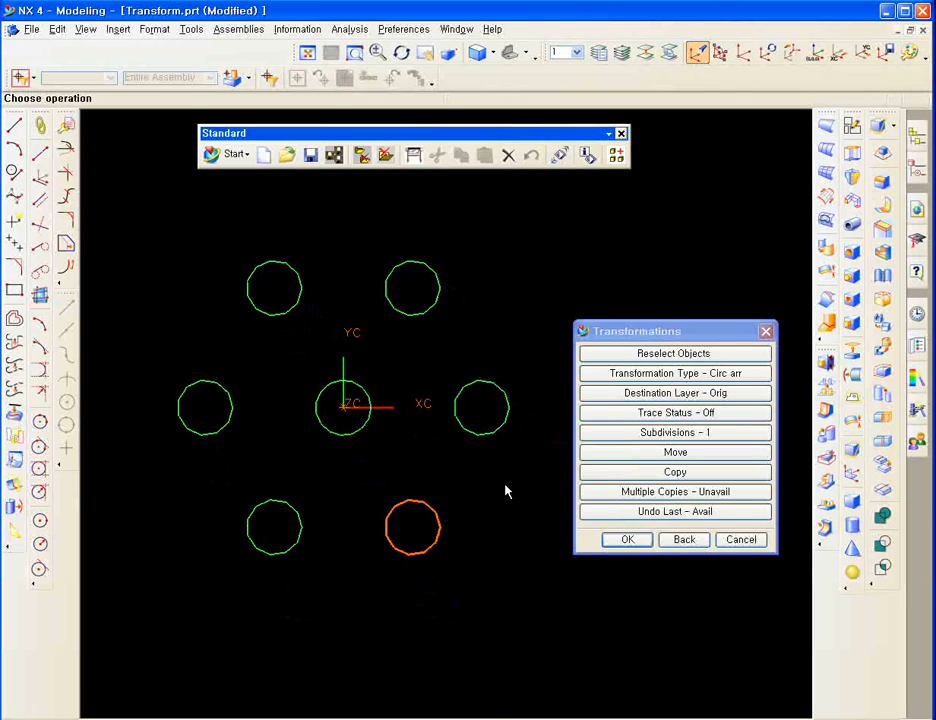
{"action": "left_click", "coordinate": [741, 541]}
Measure the distance between the centres of the leftmost arrayed circle and the central circle.
{"action": "left_click", "coordinate": [349, 29]}
{"action": "left_click", "coordinate": [352, 46]}
{"action": "left_click", "coordinate": [220, 385]}
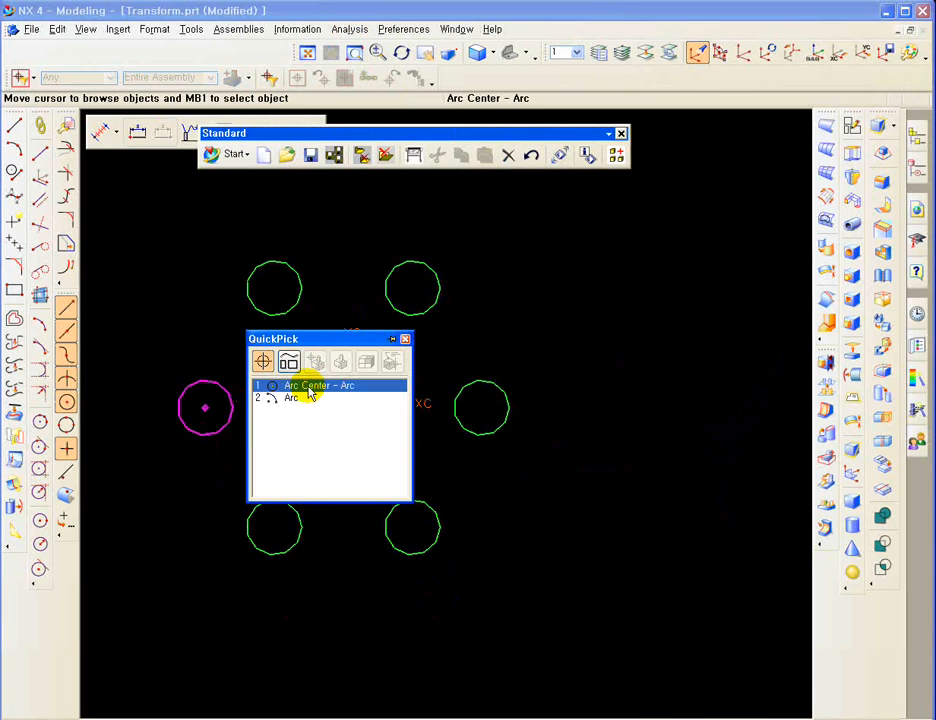
{"action": "left_click", "coordinate": [307, 388]}
{"action": "left_click", "coordinate": [327, 381]}
{"action": "left_click", "coordinate": [424, 382]}
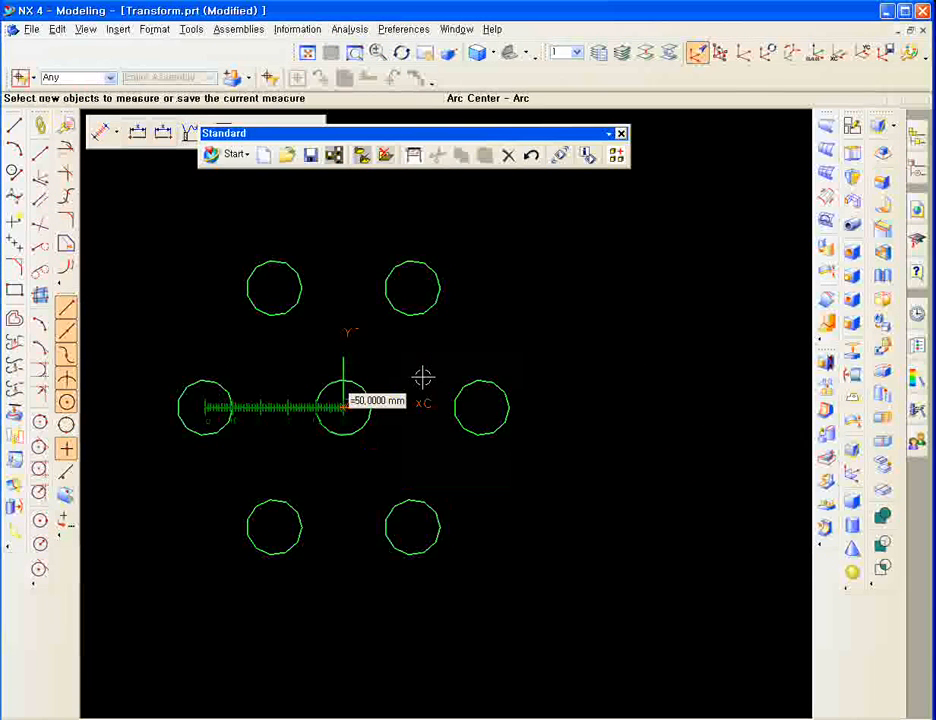
{"action": "middle_click", "coordinate": [335, 349]}
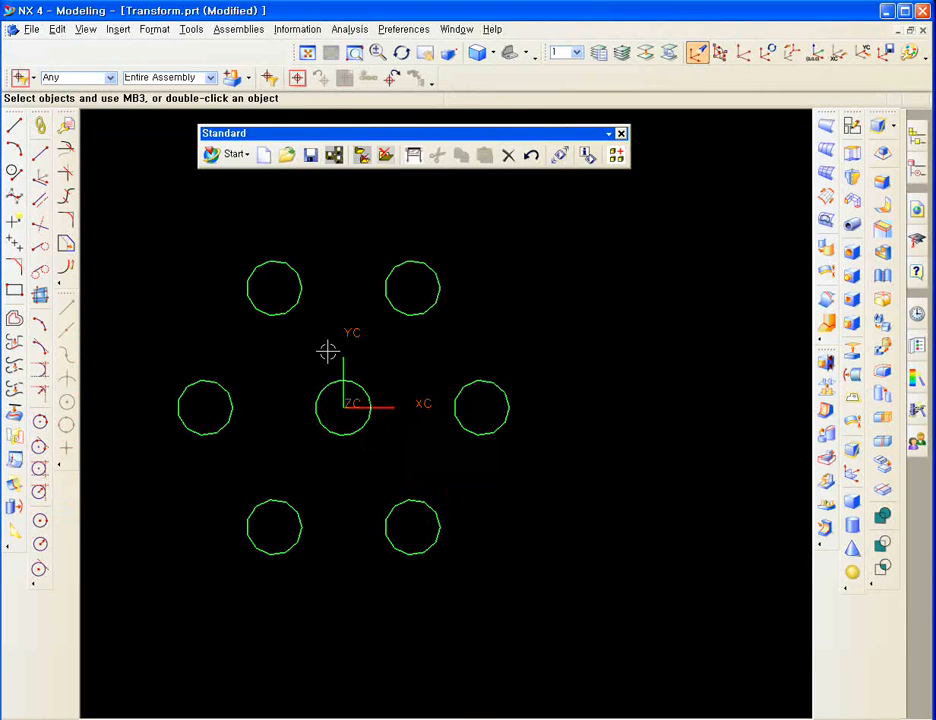
{"action": "scroll", "coordinate": [320, 335], "scroll_direction": "down", "scroll_amount": 2}
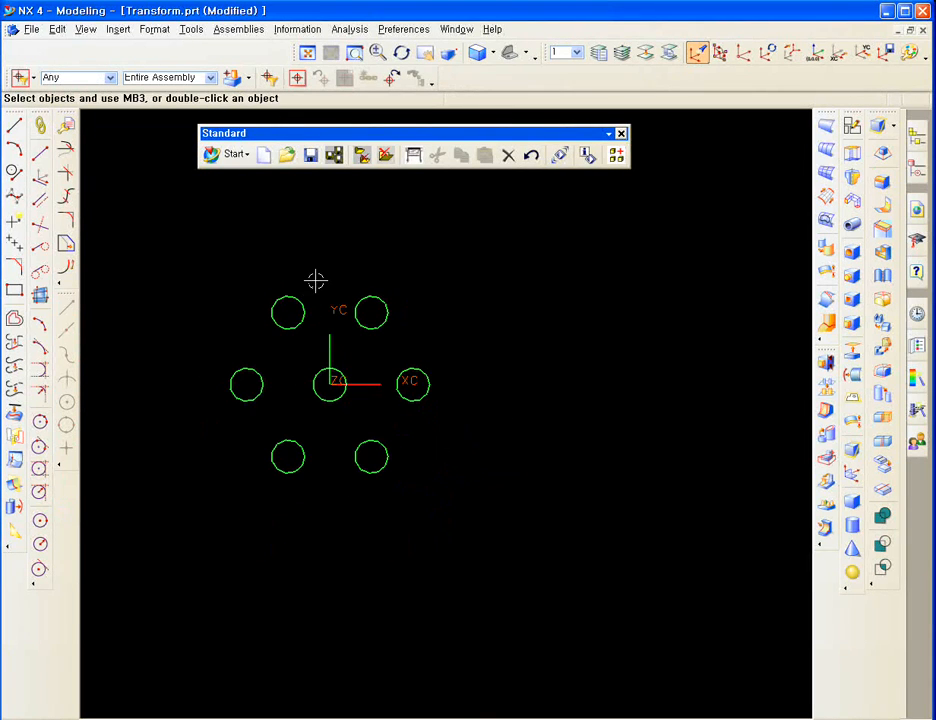
{"action": "key", "text": "ctrl+shift+b"}
{"action": "key", "text": "Home"}
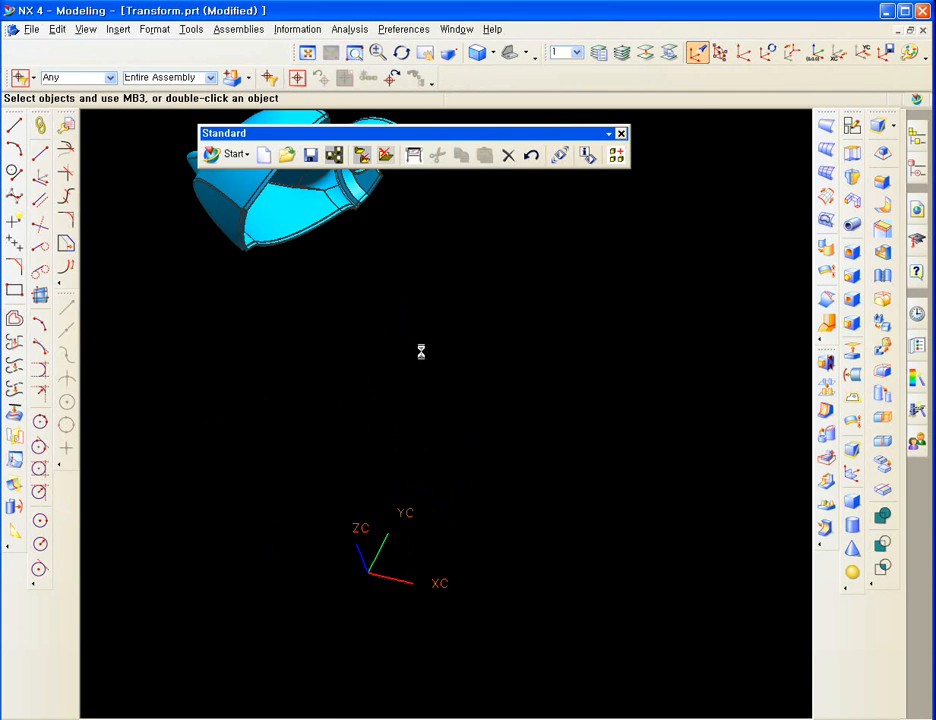
{"action": "middle_click_drag", "start_coordinate": [266, 471], "coordinate": [268, 396], "text": "shift"}
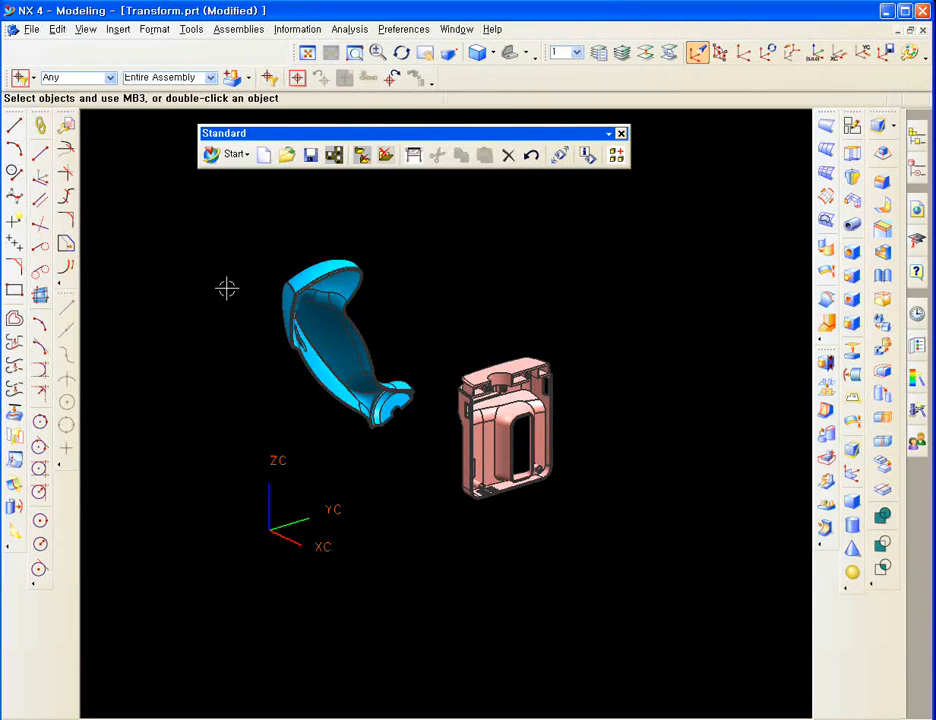
{"action": "key", "text": "ctrl+shift+b"}
Delete all the circles of the circular array, including the central one.
{"action": "key", "text": "ctrl+d"}
{"action": "left_click_drag", "start_coordinate": [156, 424], "coordinate": [371, 595]}
{"action": "middle_click", "coordinate": [397, 602]}
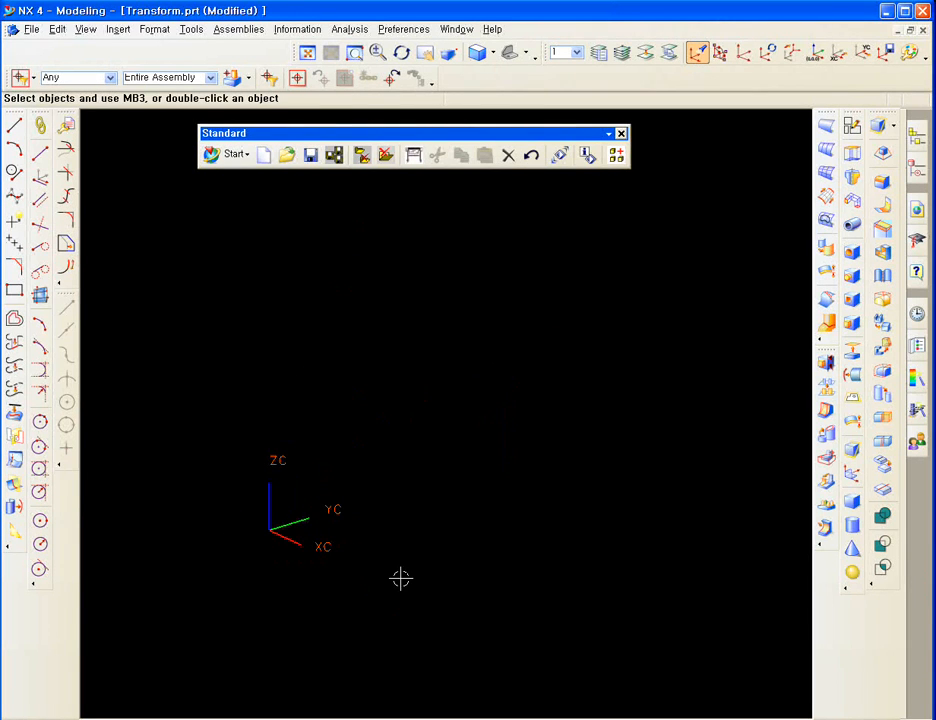
Bring back the hidden solid bodies, blank the blue one and reverse the visibility to show only that body.
{"action": "key", "text": "ctrl+shift+b"}
{"action": "key", "text": "ctrl+b"}
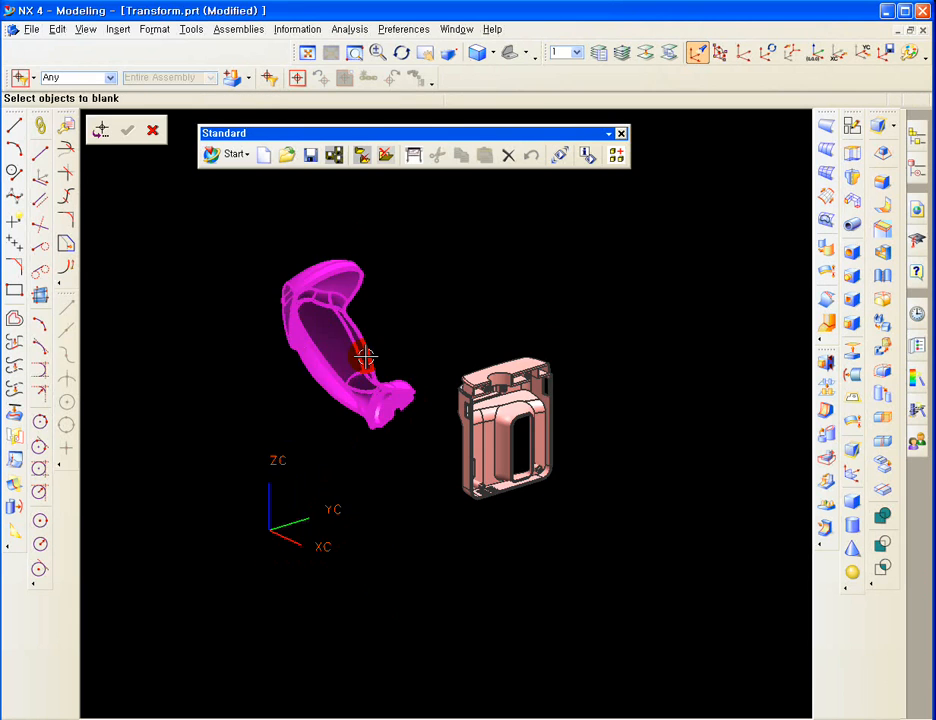
{"action": "left_click", "coordinate": [510, 401]}
{"action": "middle_click", "coordinate": [526, 375]}
{"action": "key", "text": "ctrl+shift+b"}
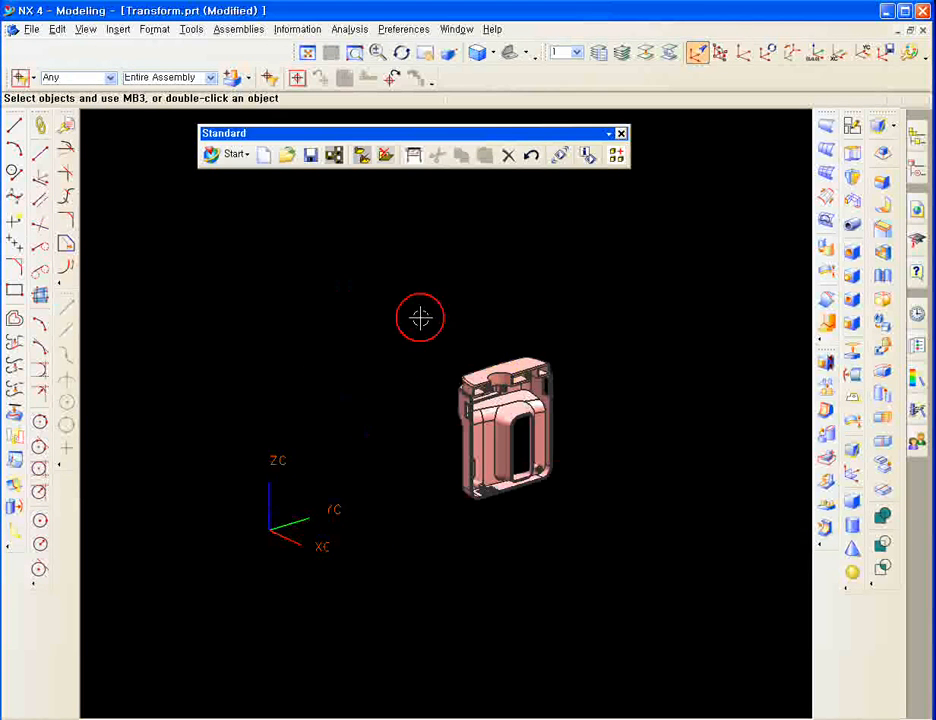
{"action": "middle_click_drag", "start_coordinate": [420, 318], "coordinate": [422, 330]}
{"action": "key", "text": "ctrl+shift+b"}
{"action": "middle_click_drag", "start_coordinate": [449, 292], "coordinate": [502, 302], "text": "shift"}
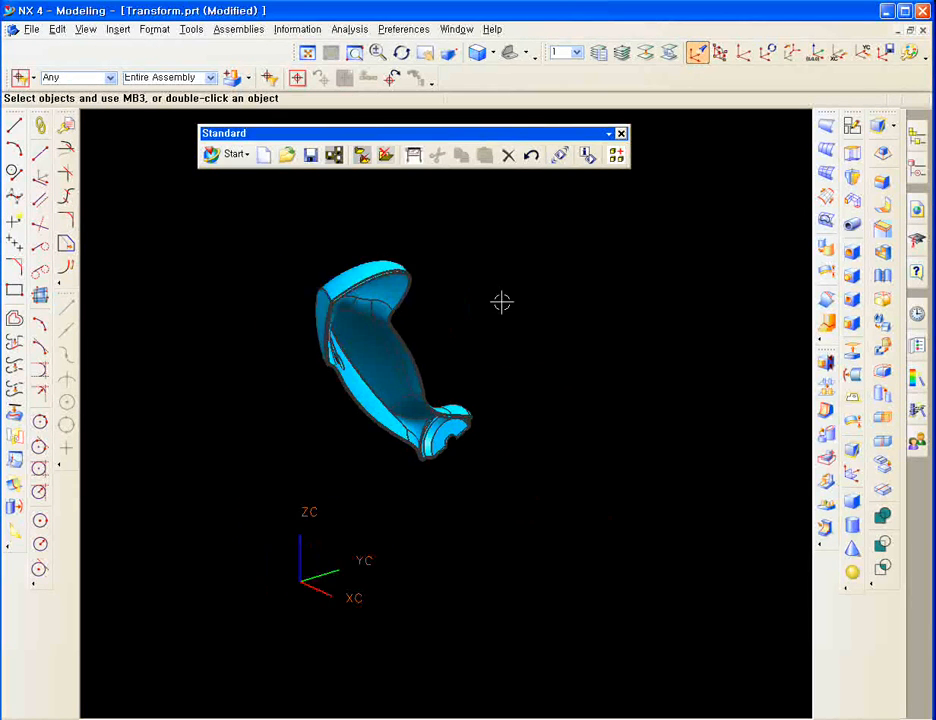
{"action": "key", "text": "ctrl+t"}
{"action": "left_click", "coordinate": [372, 297]}
{"action": "middle_click", "coordinate": [420, 303]}
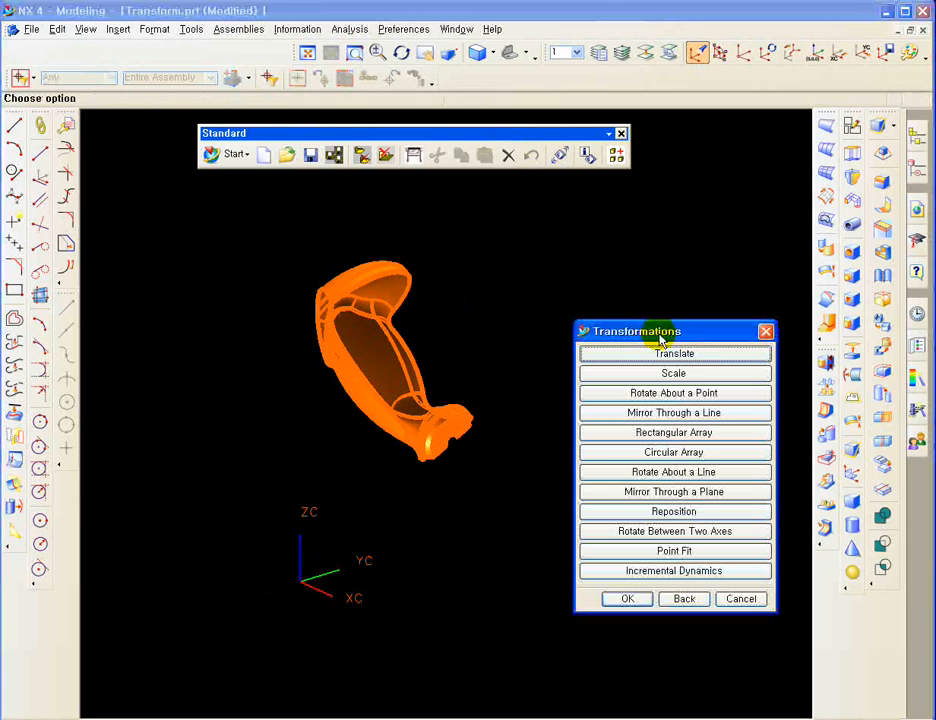
{"action": "left_click", "coordinate": [655, 450]}
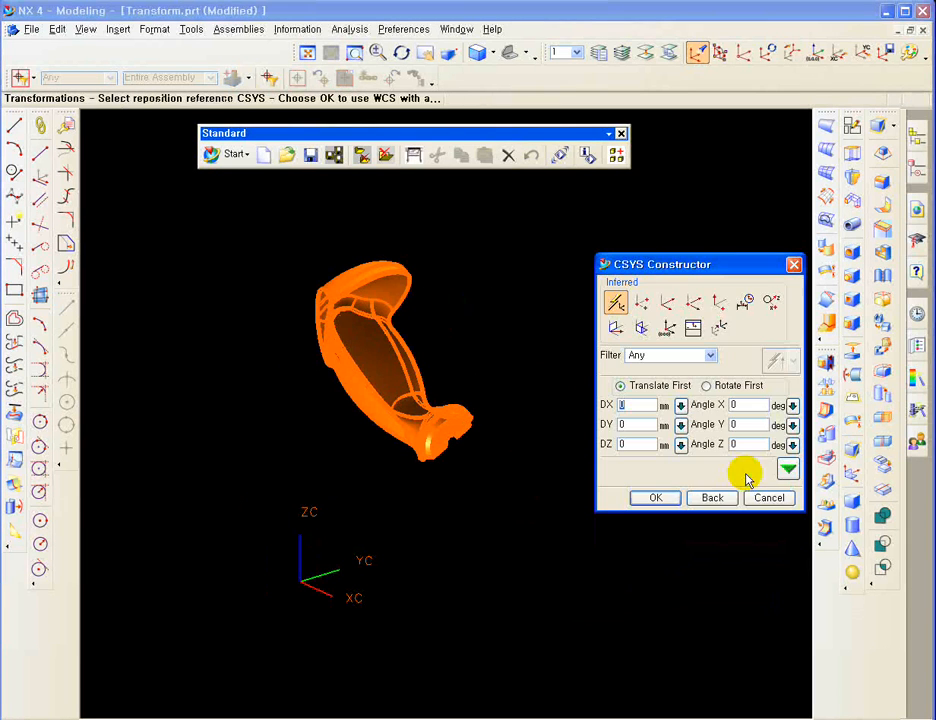
{"action": "left_click_drag", "start_coordinate": [683, 268], "coordinate": [691, 252]}
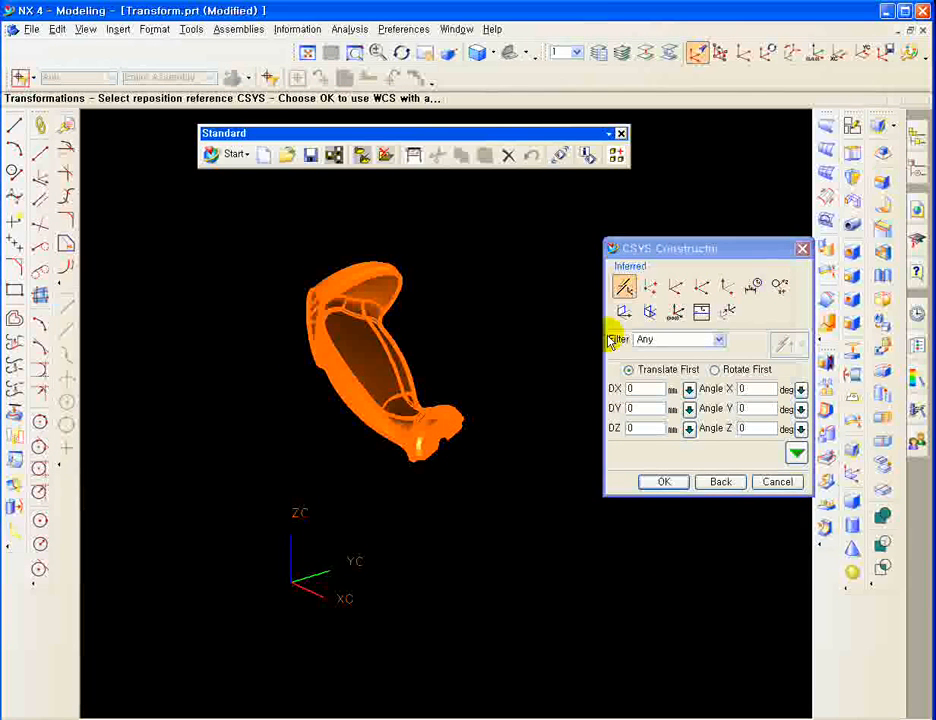
{"action": "left_click_drag", "start_coordinate": [641, 253], "coordinate": [612, 269]}
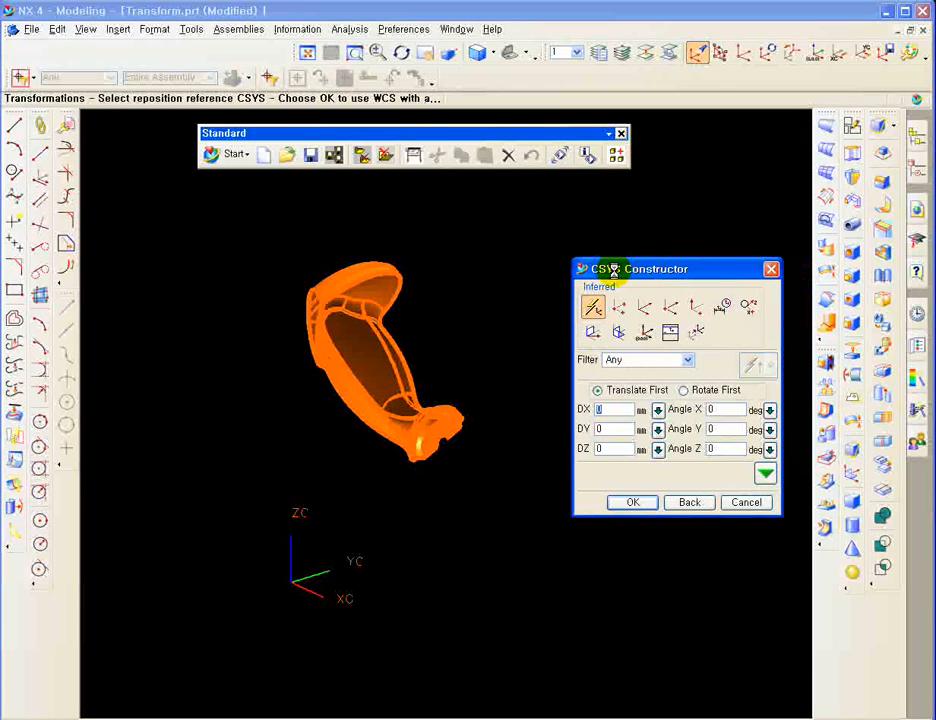
{"action": "left_click", "coordinate": [748, 502]}
{"action": "middle_click_drag", "start_coordinate": [535, 489], "coordinate": [547, 438]}
{"action": "middle_click_drag", "start_coordinate": [512, 476], "coordinate": [506, 426], "text": "shift"}
{"action": "middle_click_drag", "start_coordinate": [437, 453], "coordinate": [411, 428]}
{"action": "scroll", "coordinate": [521, 326], "scroll_direction": "up", "scroll_amount": 2}
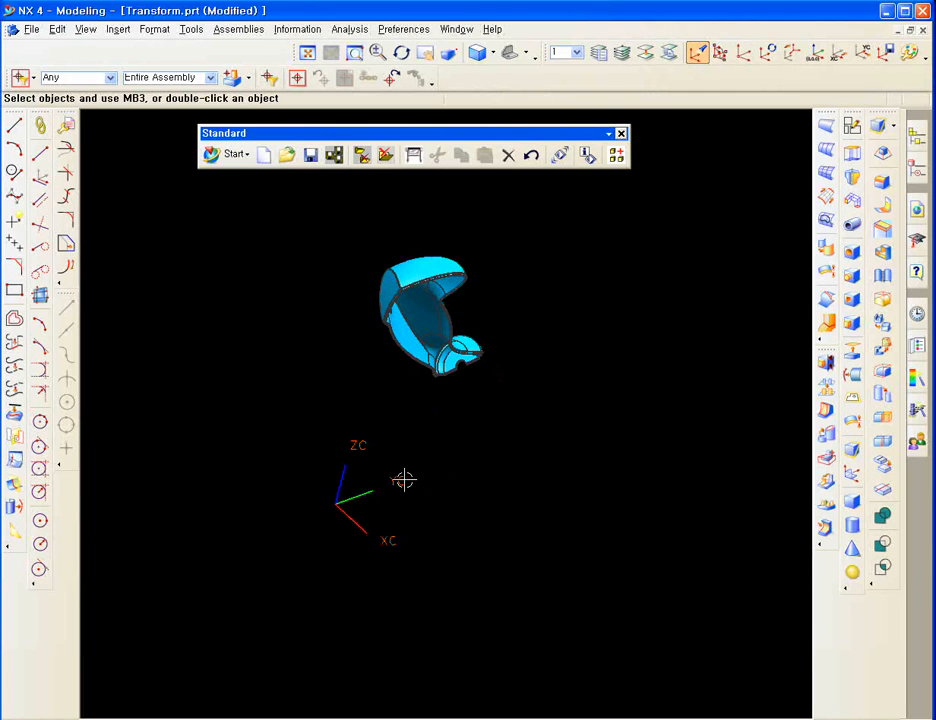
{"action": "left_click", "coordinate": [503, 418]}
{"action": "key", "text": "ctrl+t"}
{"action": "left_click", "coordinate": [433, 293]}
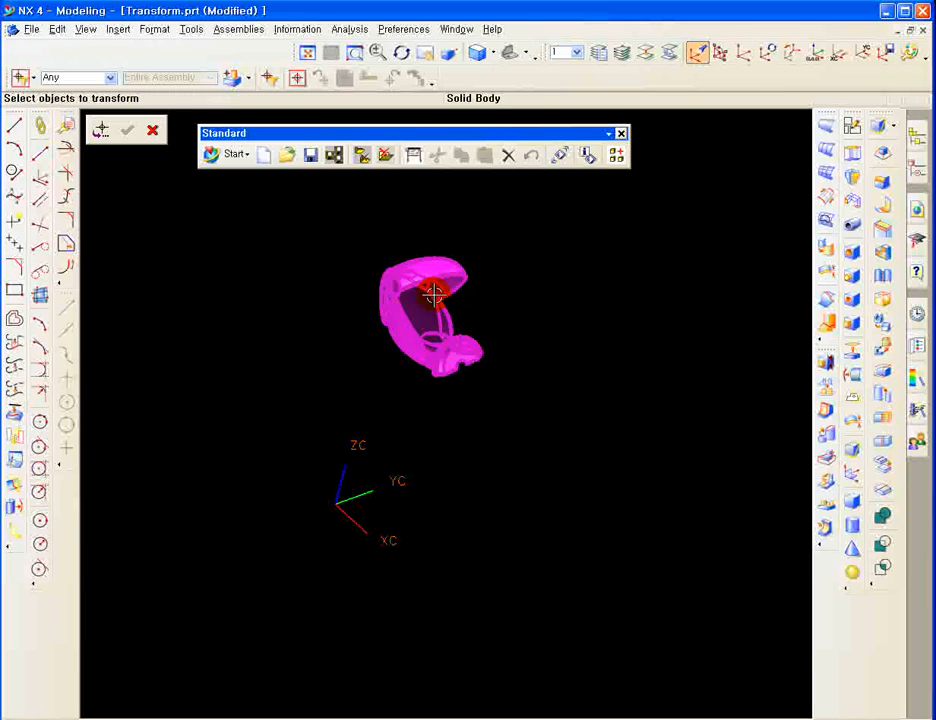
{"action": "middle_click", "coordinate": [574, 307]}
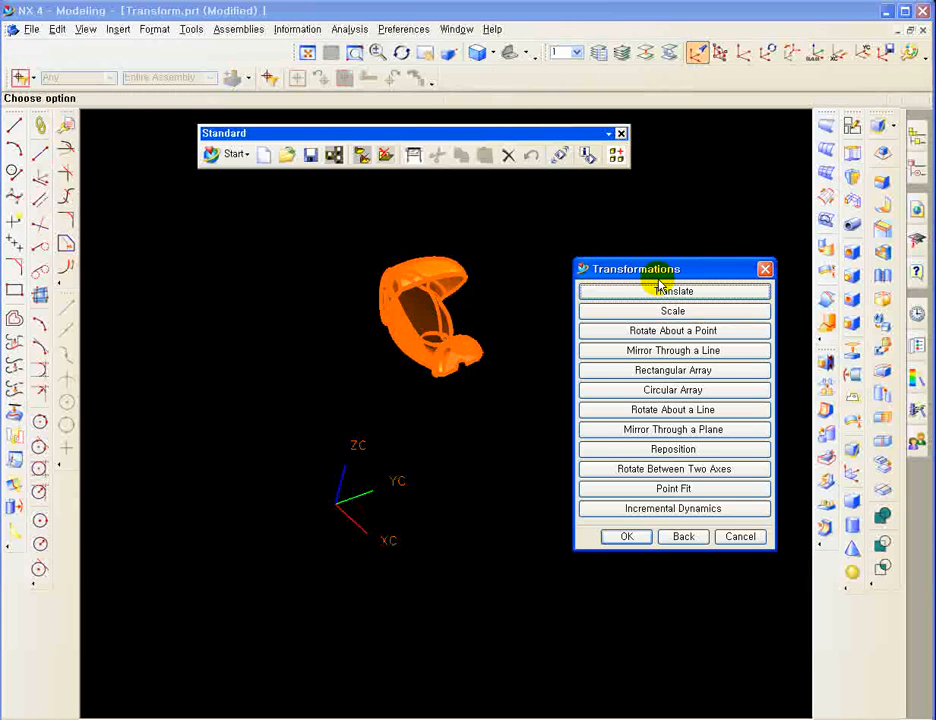
{"action": "left_click", "coordinate": [766, 271]}
Set the view's rotation point on the blue body's upper rim and examine the rim close up.
{"action": "middle_click_drag", "start_coordinate": [447, 259], "coordinate": [456, 350], "text": "ctrl"}
{"action": "key", "text": "ctrl+F2"}
{"action": "left_click", "coordinate": [464, 286]}
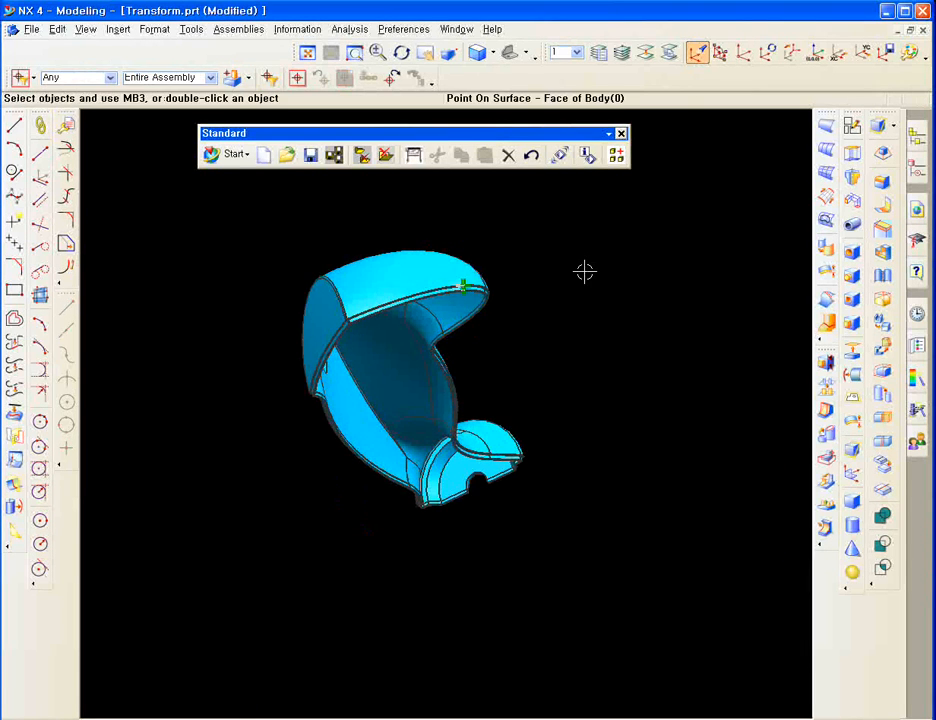
{"action": "middle_click_drag", "start_coordinate": [558, 265], "coordinate": [460, 246]}
{"action": "scroll", "coordinate": [451, 313], "scroll_direction": "down", "scroll_amount": 2}
{"action": "scroll", "coordinate": [441, 382], "scroll_direction": "down", "scroll_amount": 4}
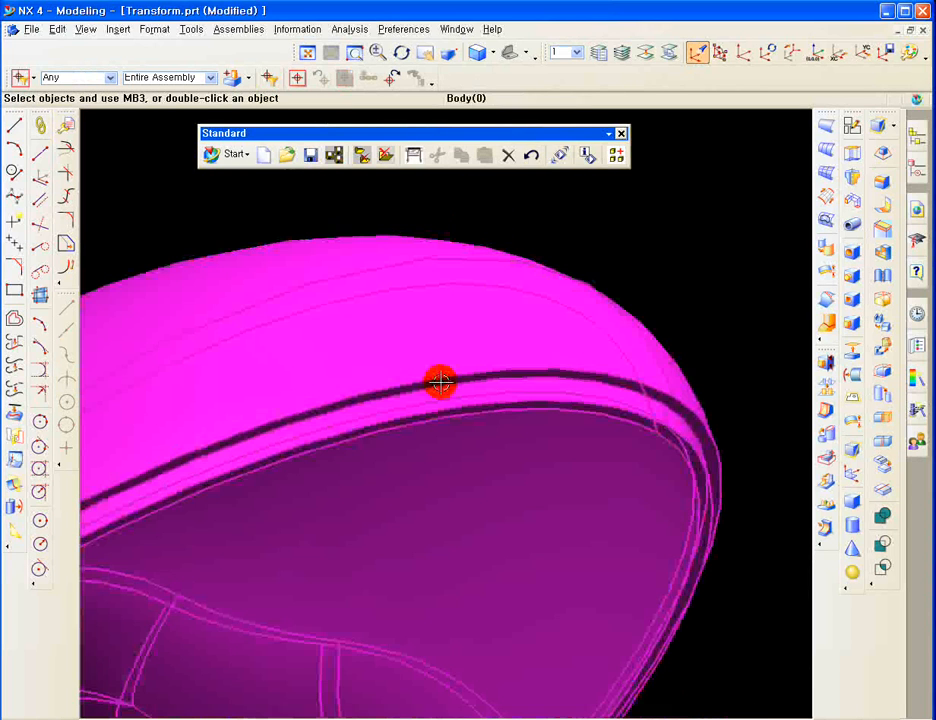
Examine the flat face along the blue body's upper rim up close and restore the trimetric view.
{"action": "scroll", "coordinate": [435, 354], "scroll_direction": "up", "scroll_amount": 5}
{"action": "middle_click_drag", "start_coordinate": [506, 322], "coordinate": [425, 443]}
{"action": "scroll", "coordinate": [425, 443], "scroll_direction": "up", "scroll_amount": 1}
{"action": "scroll", "coordinate": [425, 443], "scroll_direction": "up", "scroll_amount": 2}
{"action": "middle_click_drag", "start_coordinate": [516, 380], "coordinate": [458, 378]}
{"action": "key", "text": "Home"}
{"action": "scroll", "coordinate": [309, 424], "scroll_direction": "up", "scroll_amount": 1}
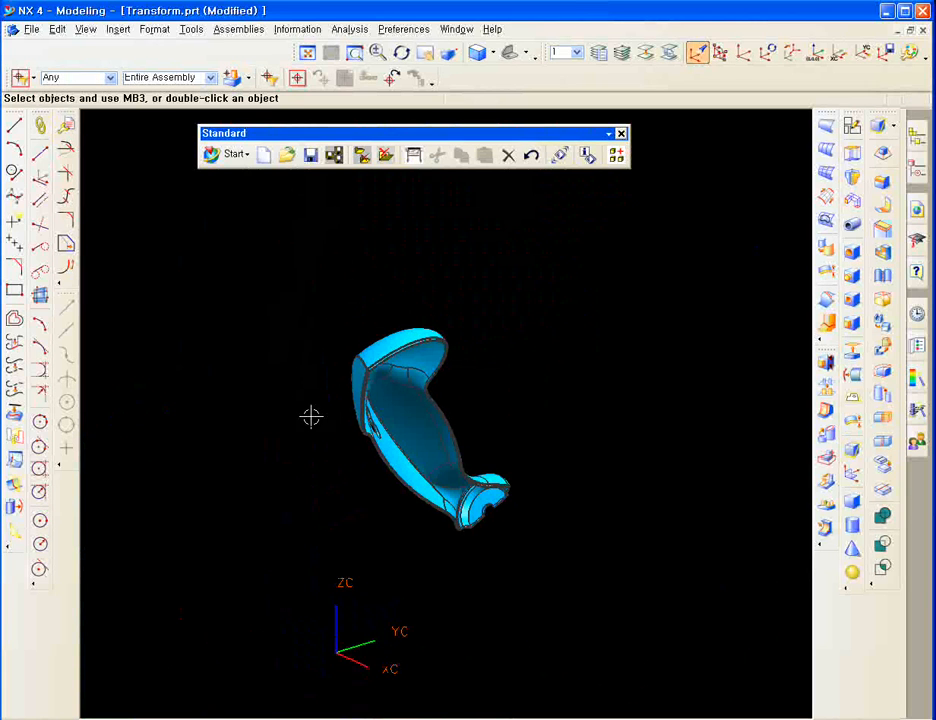
Start a Reposition transformation of the blue body, using CSYS of Object on its flat rim face as the reference coordinate system.
{"action": "middle_click_drag", "start_coordinate": [318, 475], "coordinate": [275, 407], "text": "shift"}
{"action": "key", "text": "ctrl+t"}
{"action": "left_click", "coordinate": [370, 311]}
{"action": "middle_click", "coordinate": [362, 312]}
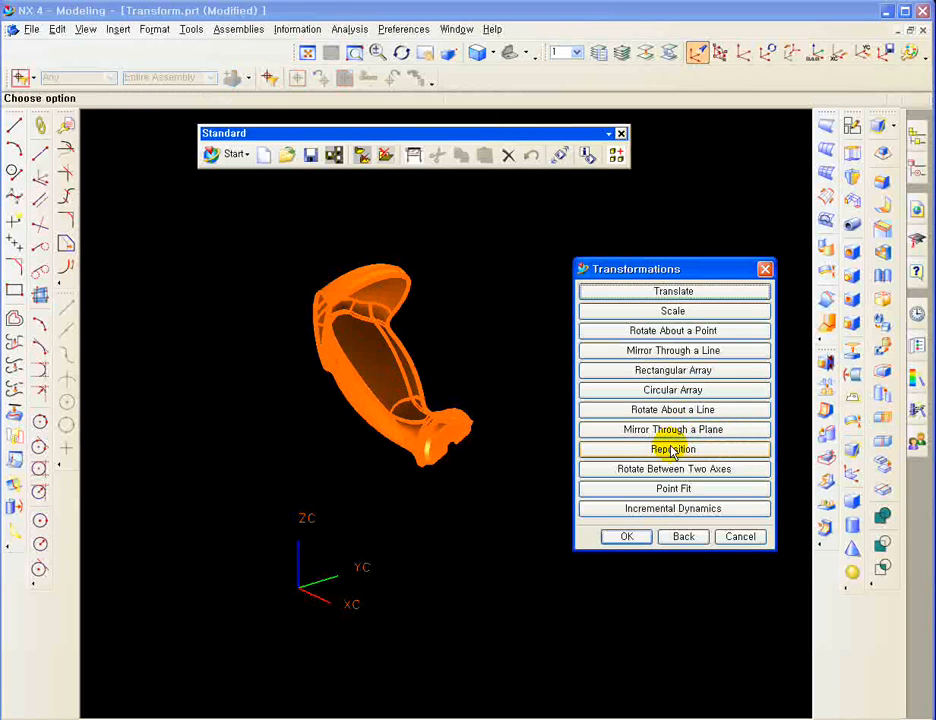
{"action": "left_click", "coordinate": [619, 449]}
{"action": "left_click_drag", "start_coordinate": [684, 276], "coordinate": [693, 259]}
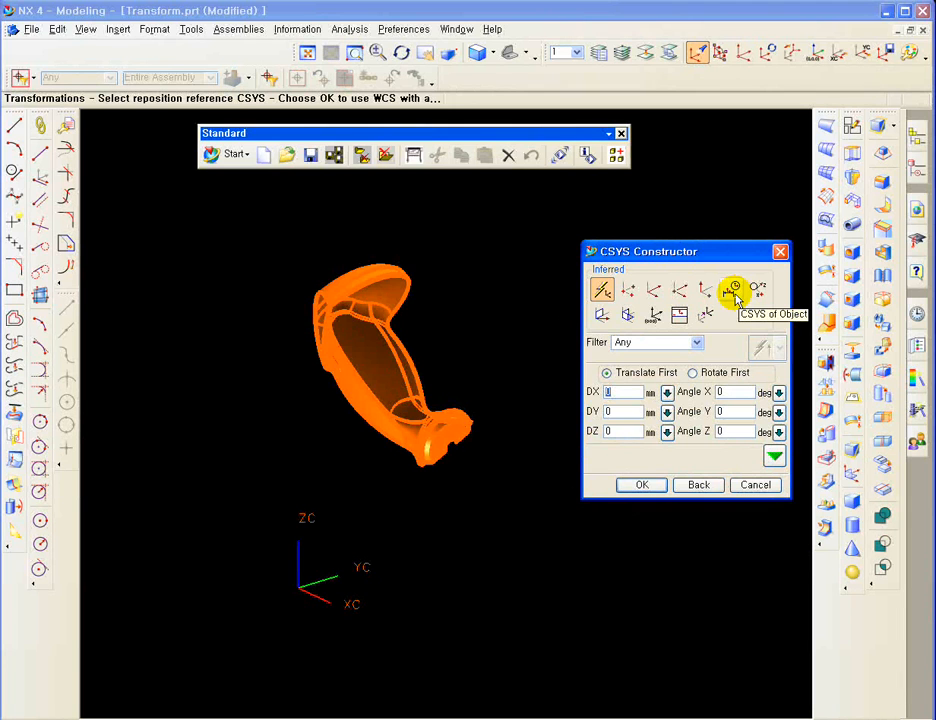
{"action": "left_click", "coordinate": [733, 292]}
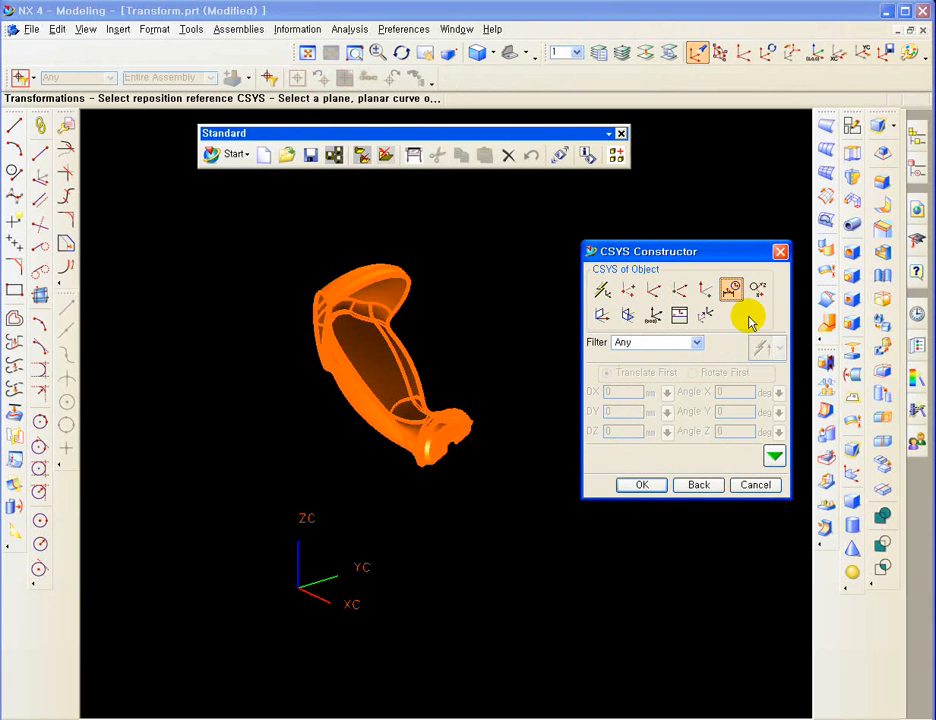
{"action": "middle_click_drag", "start_coordinate": [391, 240], "coordinate": [520, 542], "text": "ctrl"}
{"action": "scroll", "coordinate": [445, 466], "scroll_direction": "up", "scroll_amount": 2}
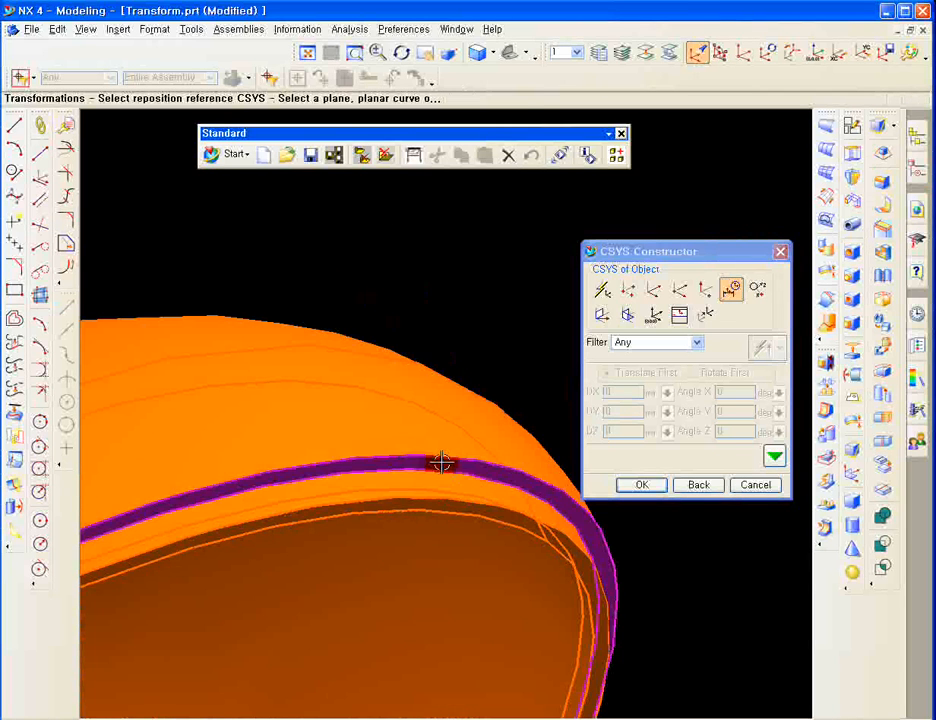
{"action": "left_click", "coordinate": [443, 462]}
{"action": "middle_click_drag", "start_coordinate": [429, 490], "coordinate": [451, 281], "text": "ctrl"}
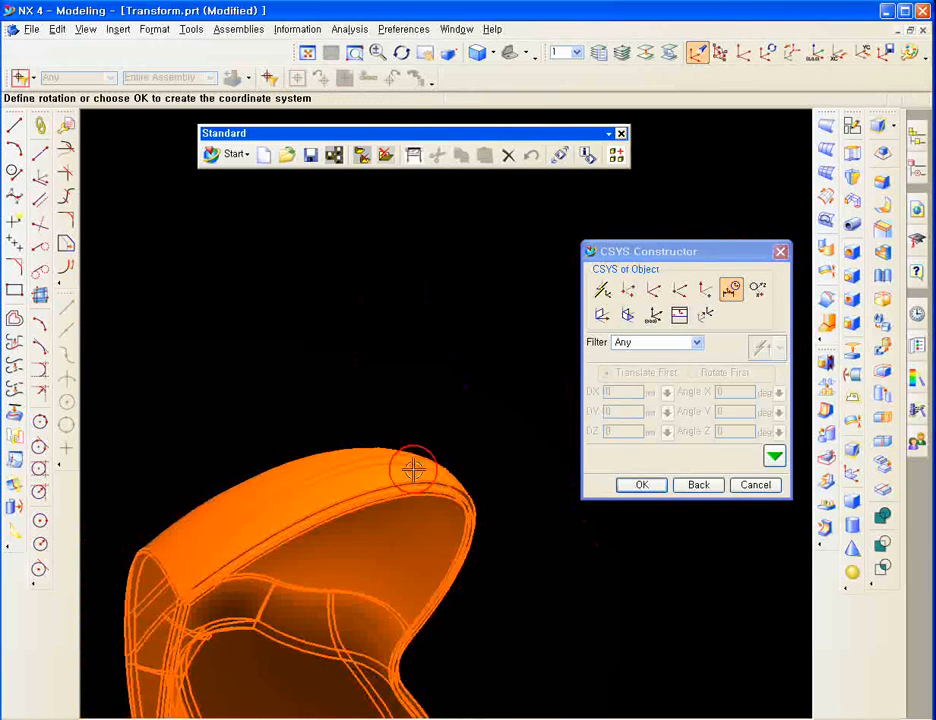
{"action": "middle_click_drag", "start_coordinate": [414, 470], "coordinate": [448, 300], "text": "ctrl"}
{"action": "left_click", "coordinate": [642, 484]}
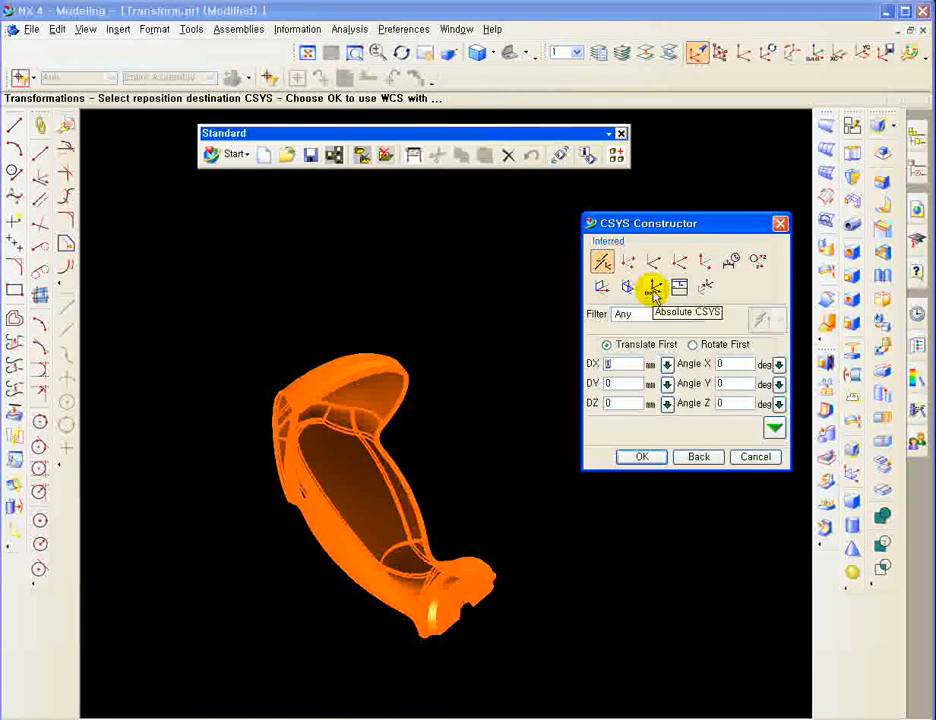
Set the Absolute CSYS as the destination and move the blue body there.
{"action": "left_click", "coordinate": [655, 290]}
{"action": "left_click", "coordinate": [643, 457]}
{"action": "left_click", "coordinate": [681, 348]}
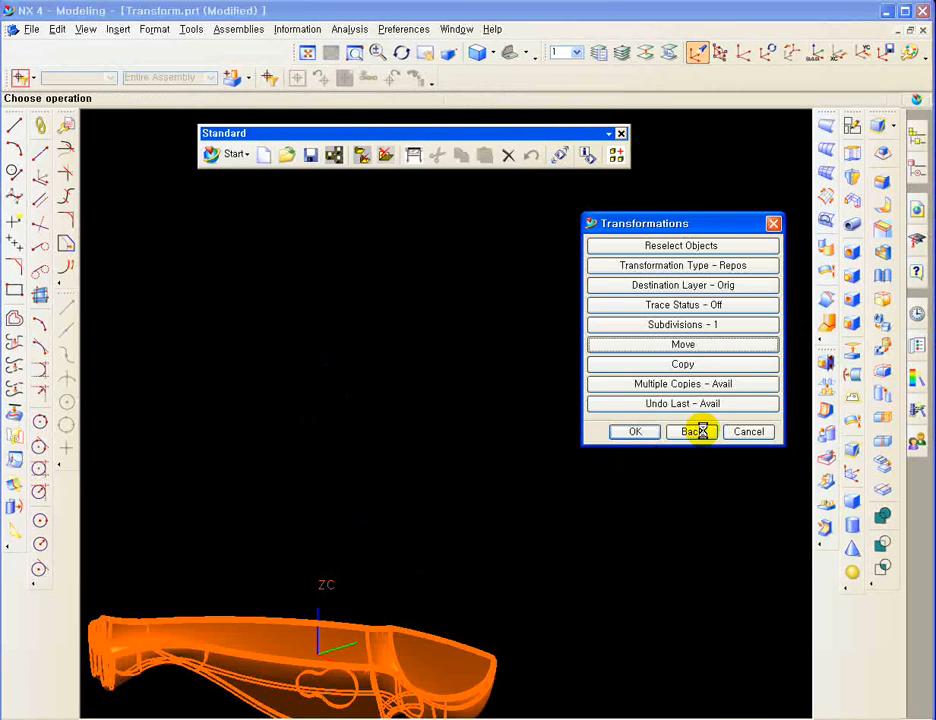
{"action": "left_click", "coordinate": [748, 431]}
Examine the repositioned blue body's orientation to the WCS from the side and from its open face.
{"action": "middle_click_drag", "start_coordinate": [497, 486], "coordinate": [556, 476]}
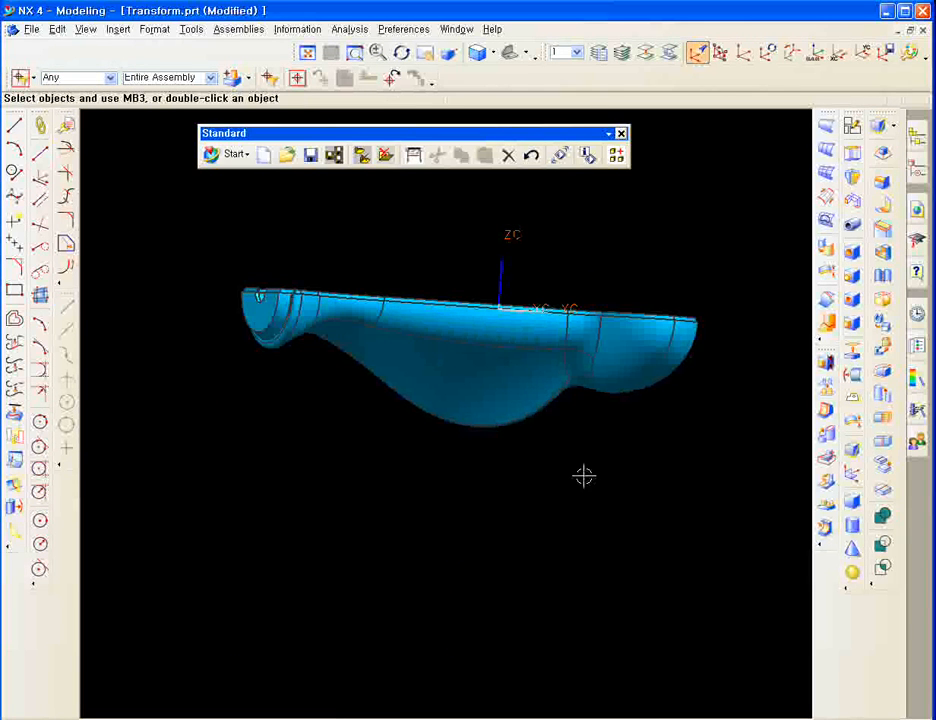
{"action": "key", "text": "F8"}
{"action": "middle_click_drag", "start_coordinate": [680, 418], "coordinate": [578, 484], "text": "shift"}
{"action": "middle_click_drag", "start_coordinate": [571, 331], "coordinate": [409, 343], "text": "ctrl"}
{"action": "middle_click_drag", "start_coordinate": [320, 348], "coordinate": [328, 385]}
{"action": "middle_click_drag", "start_coordinate": [619, 595], "coordinate": [566, 543], "text": "shift"}
{"action": "key", "text": "ctrl+t"}
{"action": "left_click", "coordinate": [593, 457]}
{"action": "middle_click", "coordinate": [593, 457]}
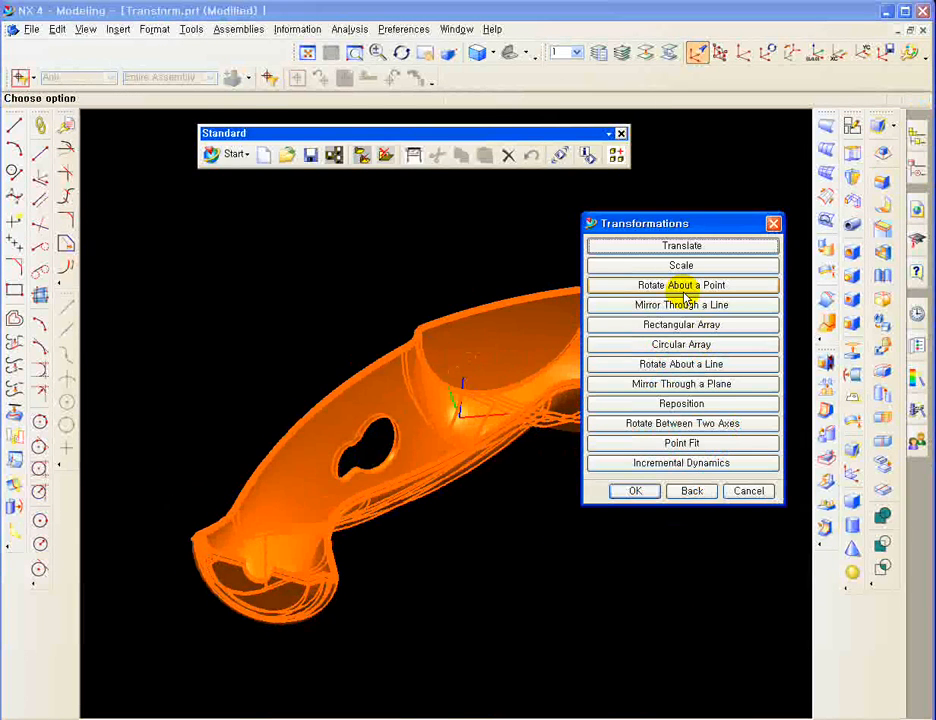
{"action": "left_click", "coordinate": [747, 491]}
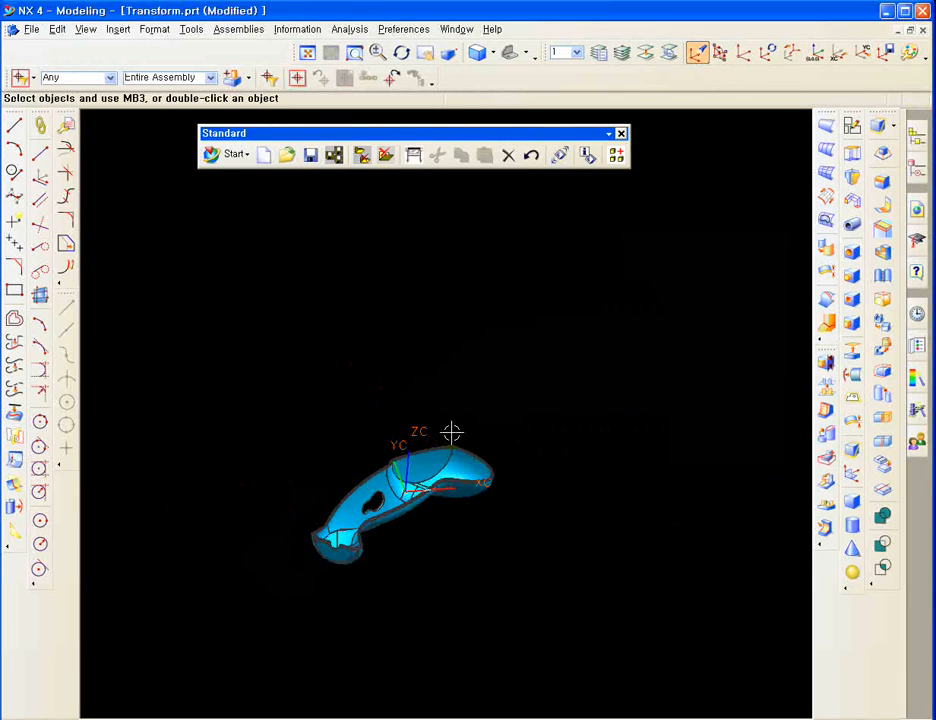
Reverse the visibility to show the pink housing instead of the blue body, and view it in trimetric orientation with the WCS.
{"action": "key", "text": "ctrl+shift+b"}
{"action": "middle_click_drag", "start_coordinate": [636, 447], "coordinate": [466, 539], "text": "shift"}
{"action": "key", "text": "Home"}
{"action": "scroll", "coordinate": [540, 526], "scroll_direction": "down", "scroll_amount": 4}
{"action": "middle_click_drag", "start_coordinate": [493, 478], "coordinate": [495, 532]}
{"action": "middle_click_drag", "start_coordinate": [485, 593], "coordinate": [489, 494], "text": "shift"}
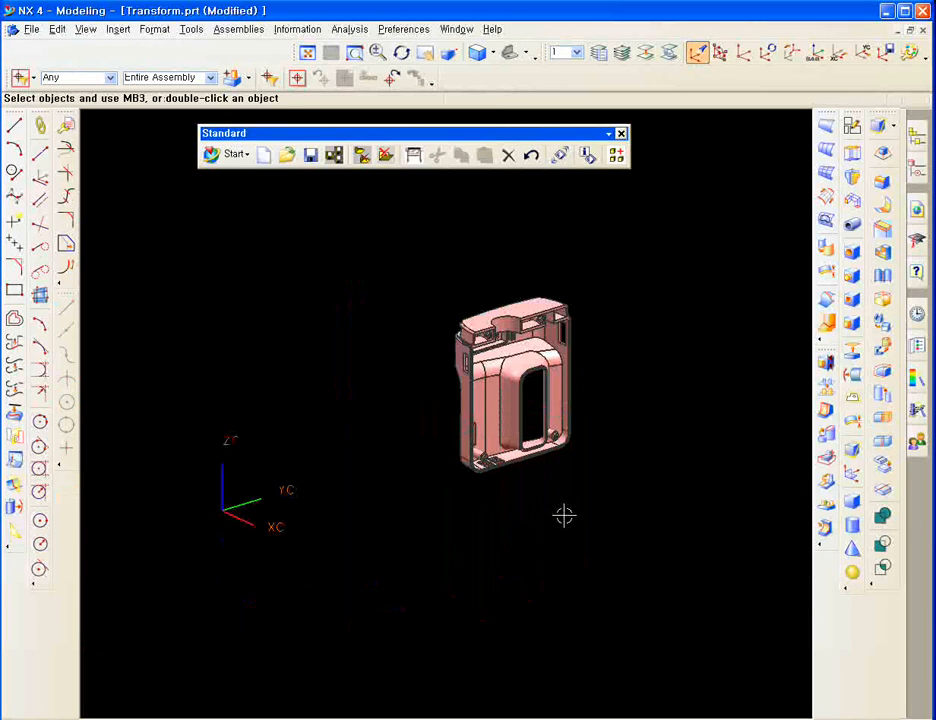
{"action": "middle_click_drag", "start_coordinate": [385, 469], "coordinate": [410, 518]}
{"action": "middle_click_drag", "start_coordinate": [349, 420], "coordinate": [410, 409]}
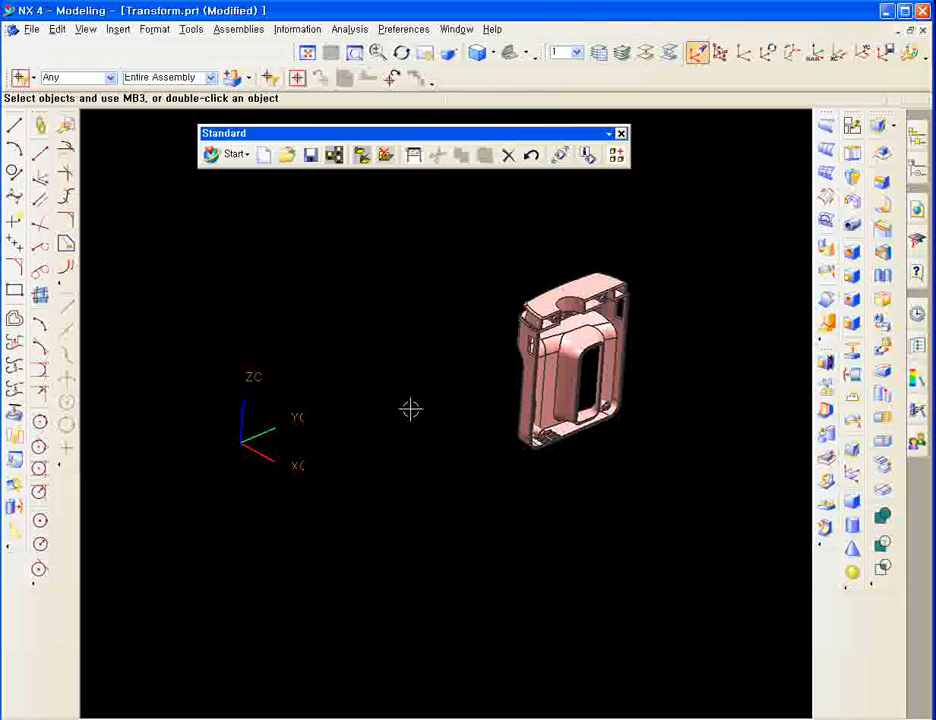
{"action": "double_click", "coordinate": [241, 420]}
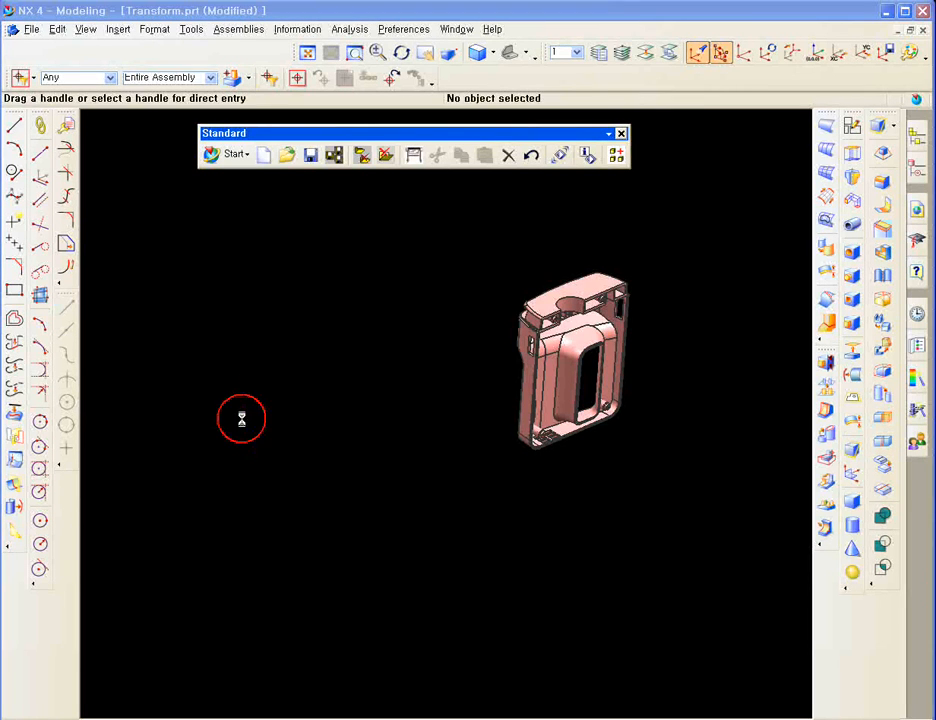
{"action": "left_click", "coordinate": [236, 442]}
{"action": "left_click_drag", "start_coordinate": [236, 442], "coordinate": [411, 402]}
{"action": "scroll", "coordinate": [648, 318], "scroll_direction": "up", "scroll_amount": 3}
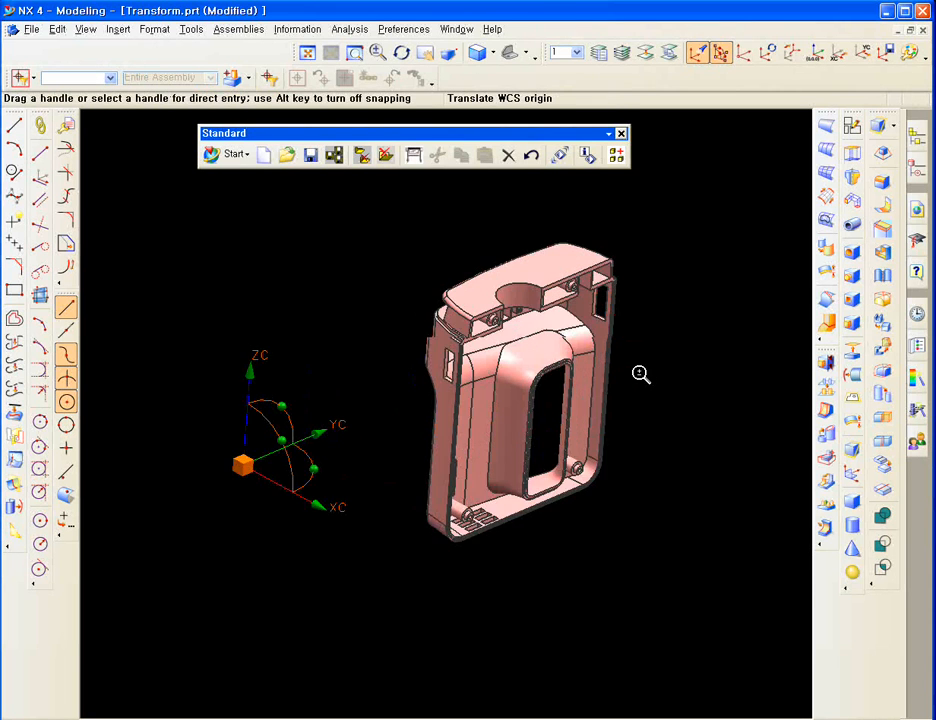
{"action": "middle_click", "coordinate": [588, 350]}
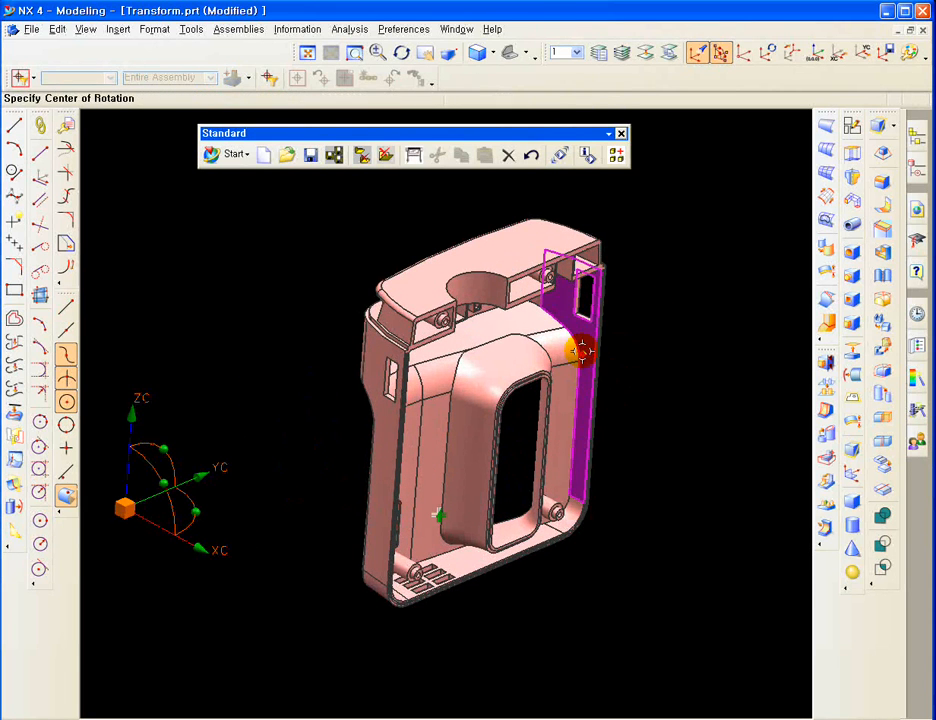
{"action": "mouse_move", "coordinate": [646, 311]}
{"action": "middle_mouse_down"}
{"action": "mouse_move", "coordinate": [606, 309]}
{"action": "mouse_move", "coordinate": [658, 305]}
{"action": "middle_mouse_up"}
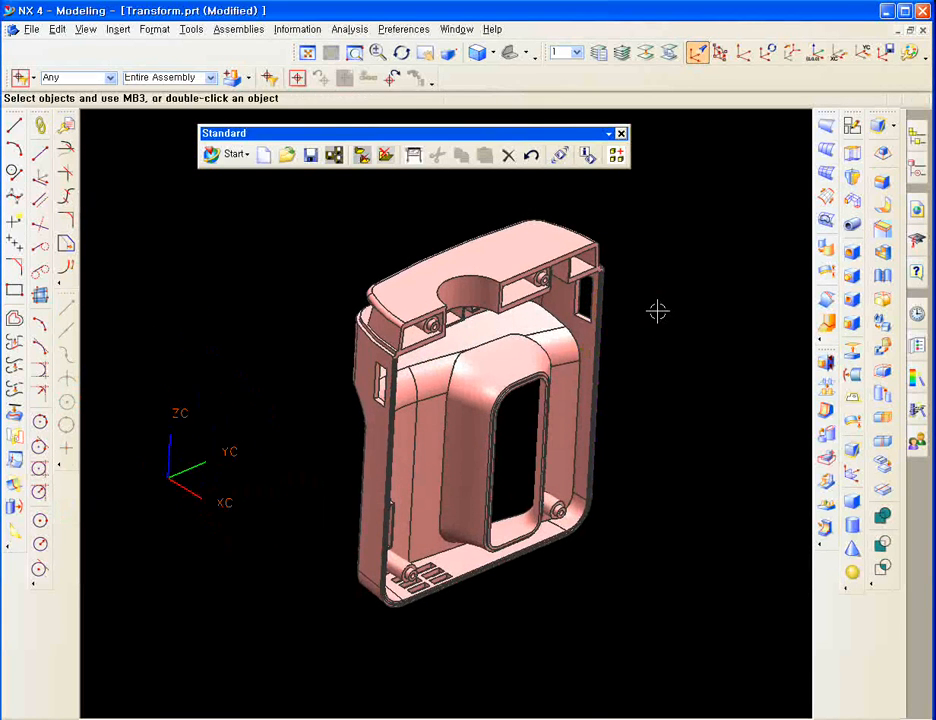
Start a Reposition transformation of the pink housing, using CSYS of Object on its open rim as the reference coordinate system.
{"action": "key", "text": "ctrl+t"}
{"action": "left_click", "coordinate": [570, 349]}
{"action": "middle_click", "coordinate": [570, 349]}
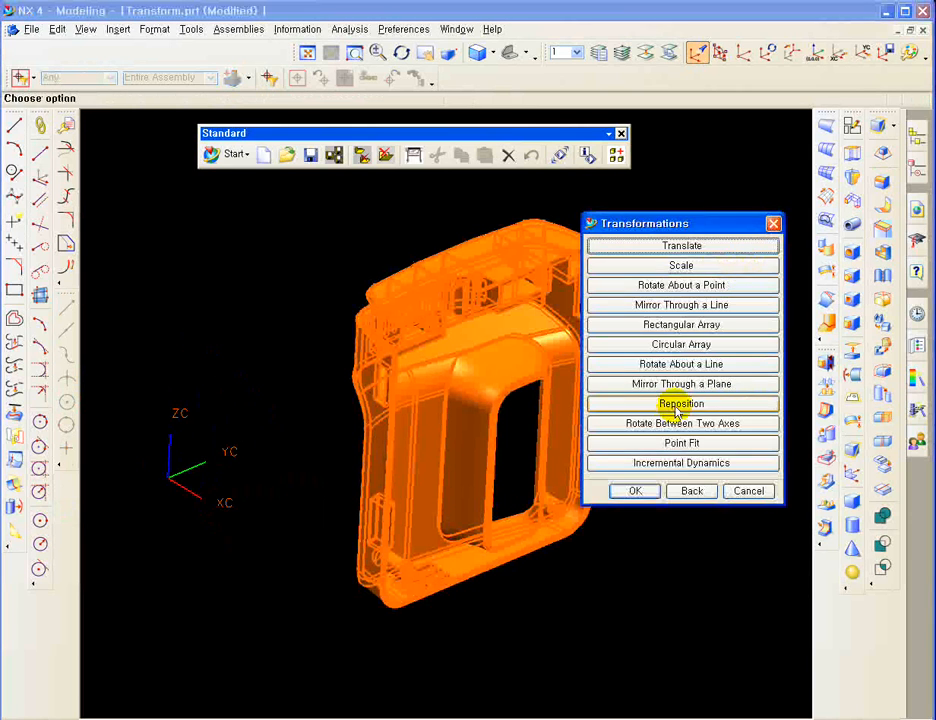
{"action": "left_click", "coordinate": [664, 403]}
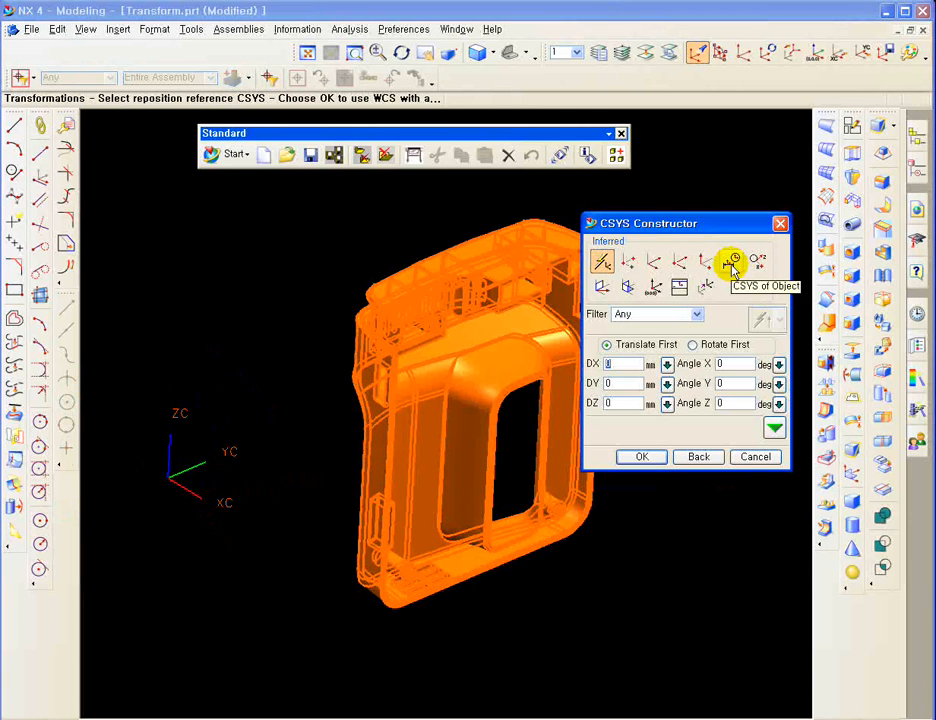
{"action": "left_click", "coordinate": [731, 262]}
{"action": "left_click_drag", "start_coordinate": [717, 232], "coordinate": [763, 215]}
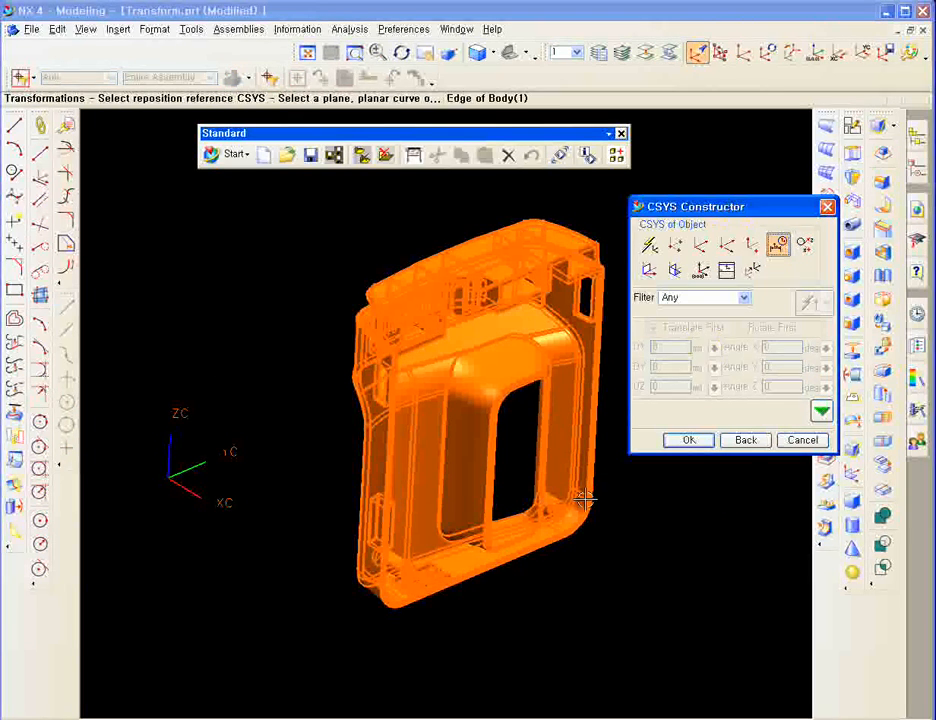
{"action": "left_click", "coordinate": [604, 272]}
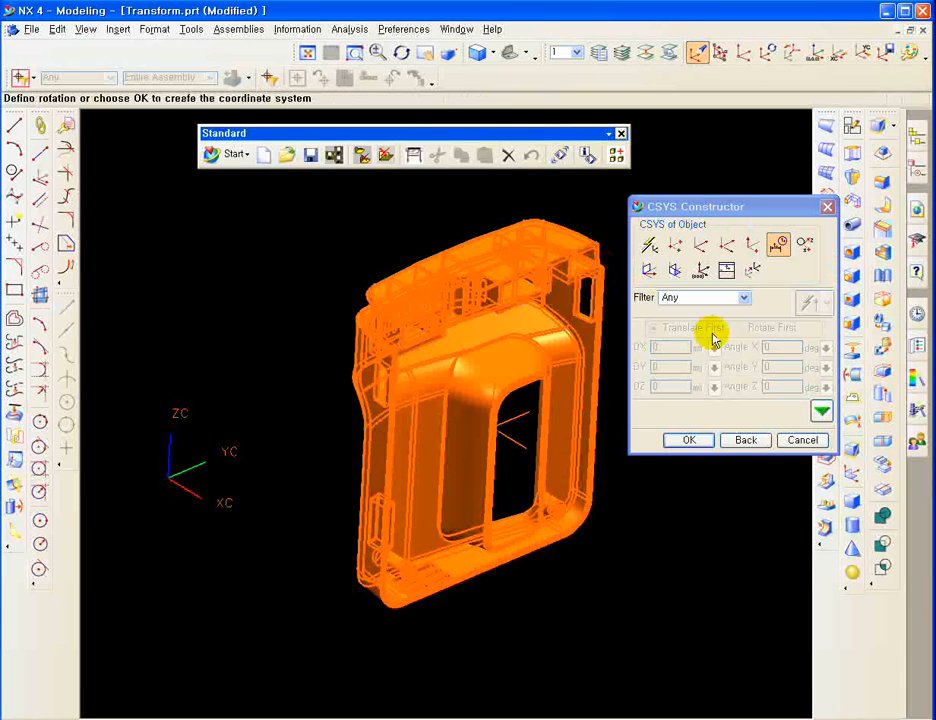
{"action": "left_click", "coordinate": [690, 441]}
Choose the Absolute CSYS as the destination and move the pink housing onto it.
{"action": "left_click", "coordinate": [726, 270]}
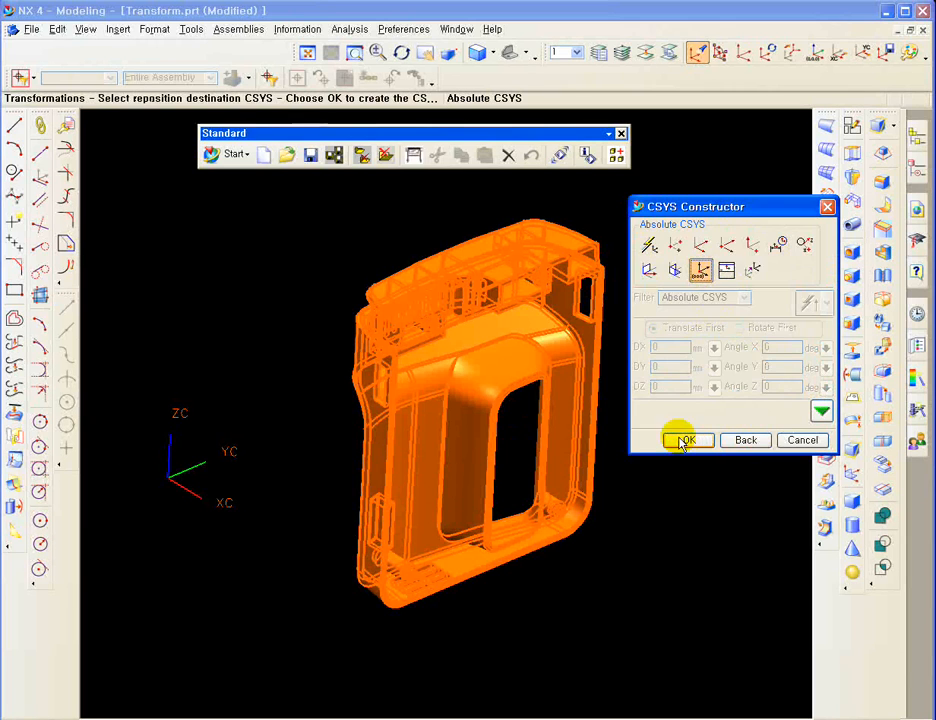
{"action": "left_click", "coordinate": [688, 440]}
{"action": "left_click", "coordinate": [729, 328]}
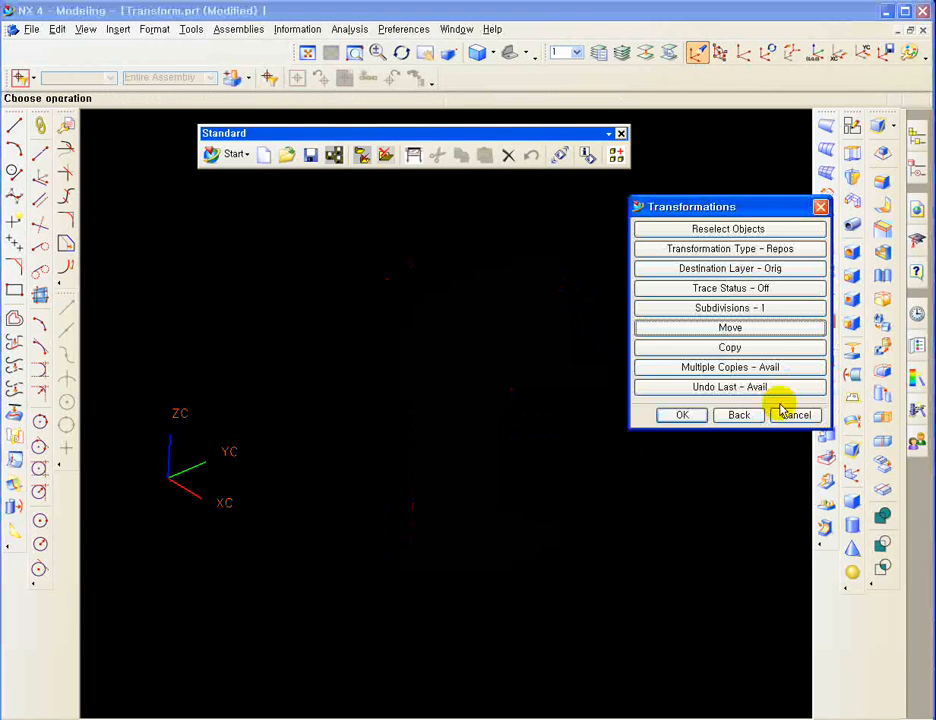
{"action": "left_click", "coordinate": [794, 414]}
Fit the moved housing in the view, set a rotation point on it and examine its new orientation.
{"action": "key", "text": "ctrl+f"}
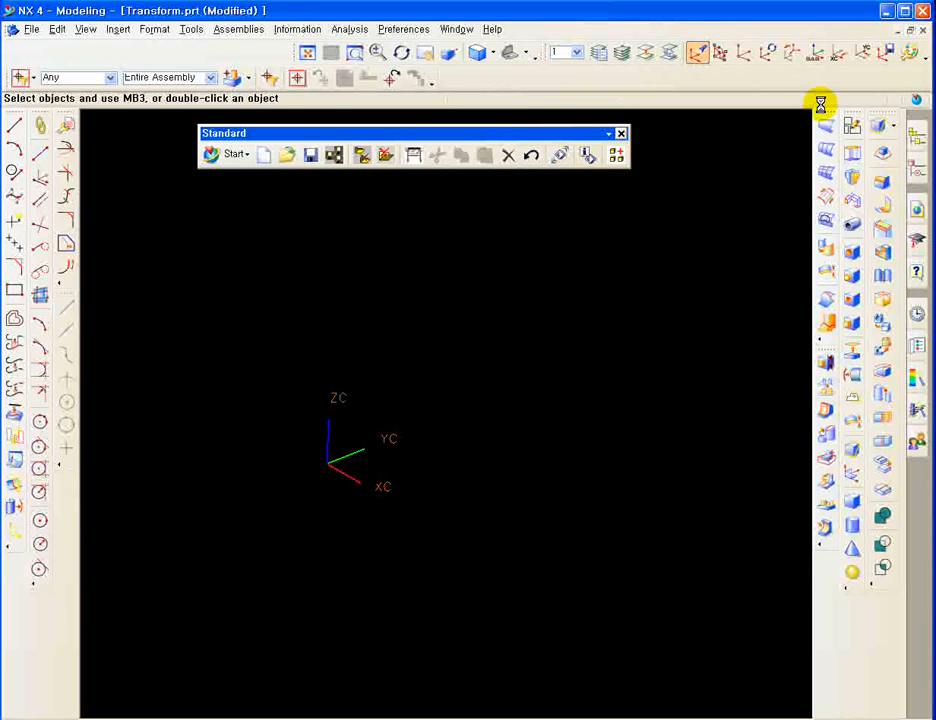
{"action": "middle_click_drag", "start_coordinate": [709, 221], "coordinate": [596, 288], "text": "ctrl"}
{"action": "middle_click_drag", "start_coordinate": [393, 288], "coordinate": [392, 318]}
{"action": "right_click", "coordinate": [381, 304]}
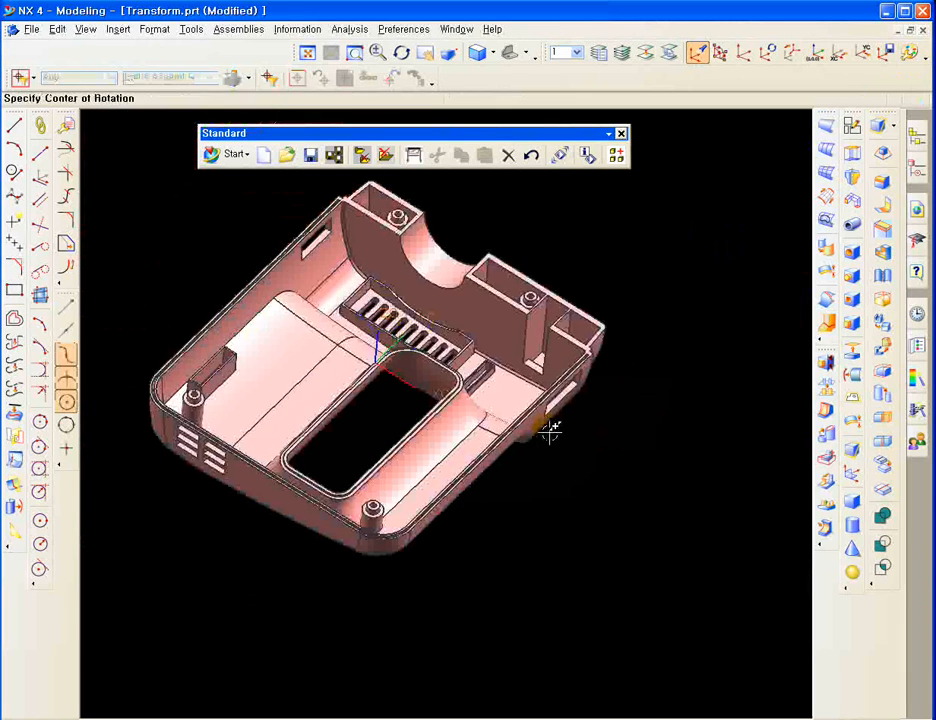
{"action": "left_click", "coordinate": [479, 383]}
{"action": "middle_click_drag", "start_coordinate": [581, 427], "coordinate": [437, 355]}
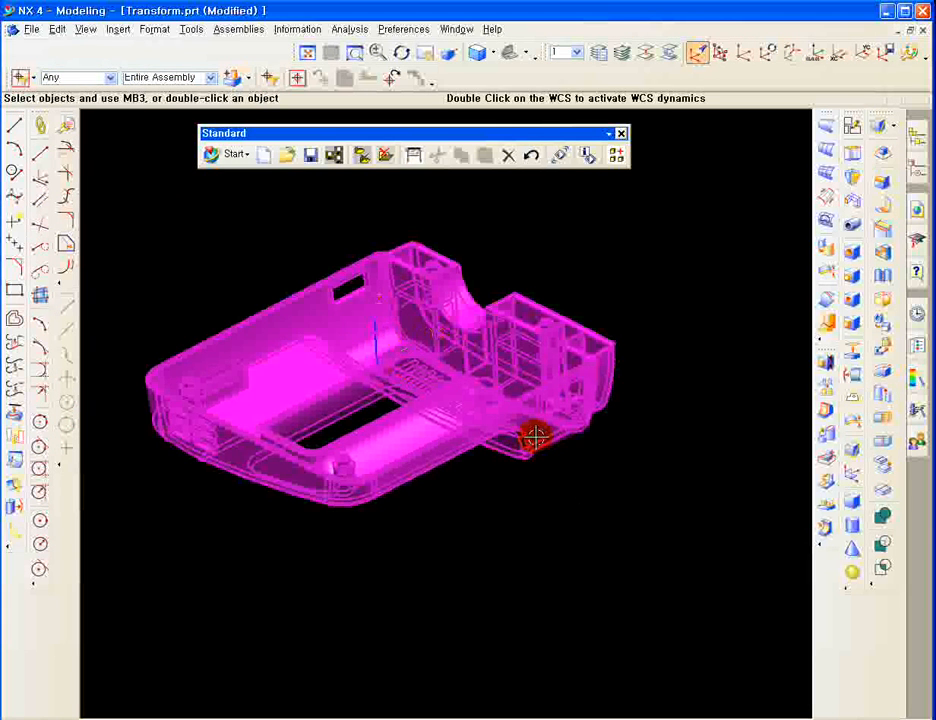
Move the pink housing with Rotate About a Point by 90 degrees about the WCS origin.
{"action": "key", "text": "ctrl+t"}
{"action": "left_click", "coordinate": [608, 378]}
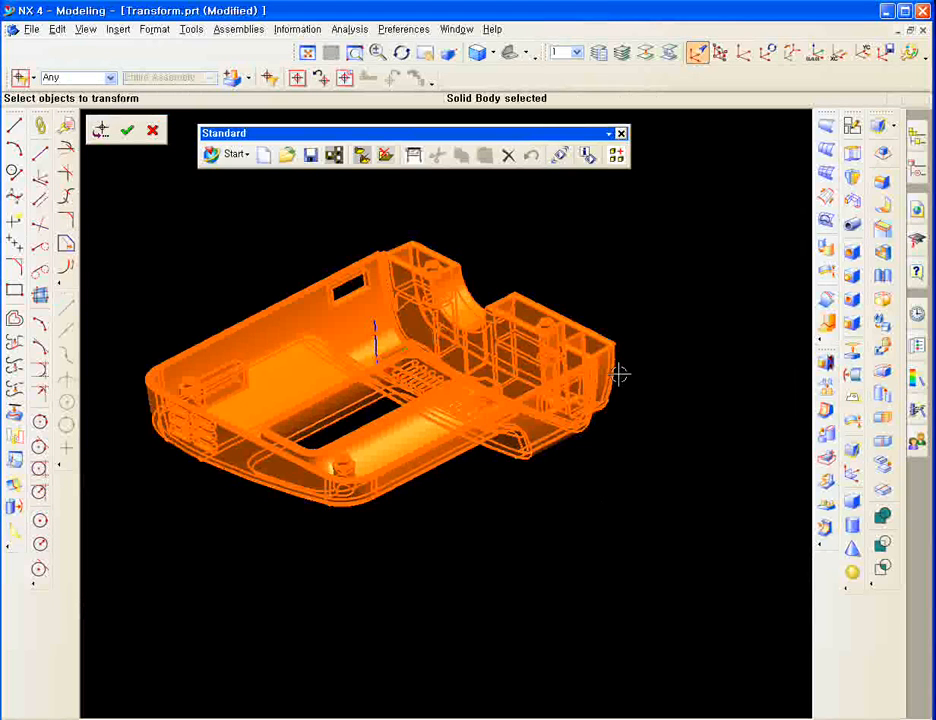
{"action": "middle_click", "coordinate": [615, 387]}
{"action": "left_click", "coordinate": [726, 270]}
{"action": "left_click", "coordinate": [696, 430]}
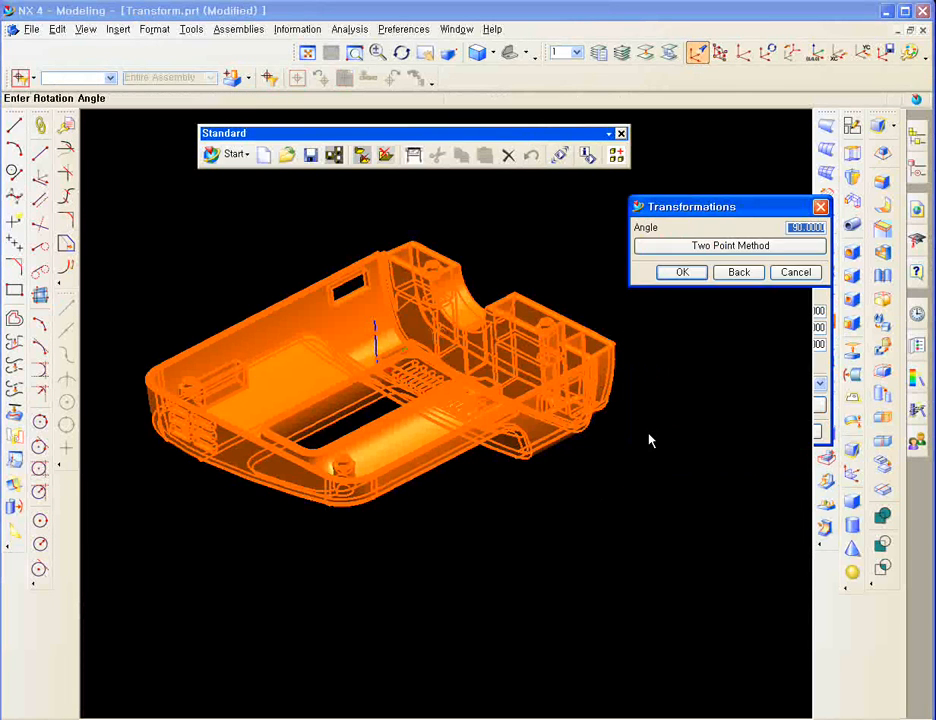
{"action": "middle_click", "coordinate": [649, 440]}
{"action": "left_click", "coordinate": [700, 328]}
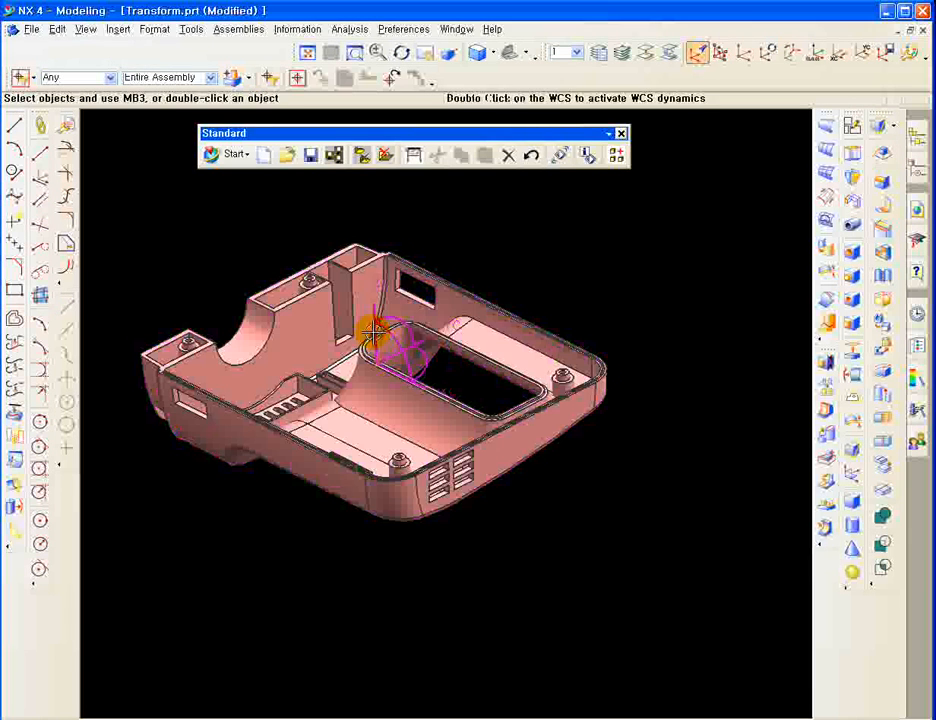
Rotate the WCS 90 degrees about its XC axis.
{"action": "double_click", "coordinate": [382, 340]}
{"action": "left_click", "coordinate": [329, 335]}
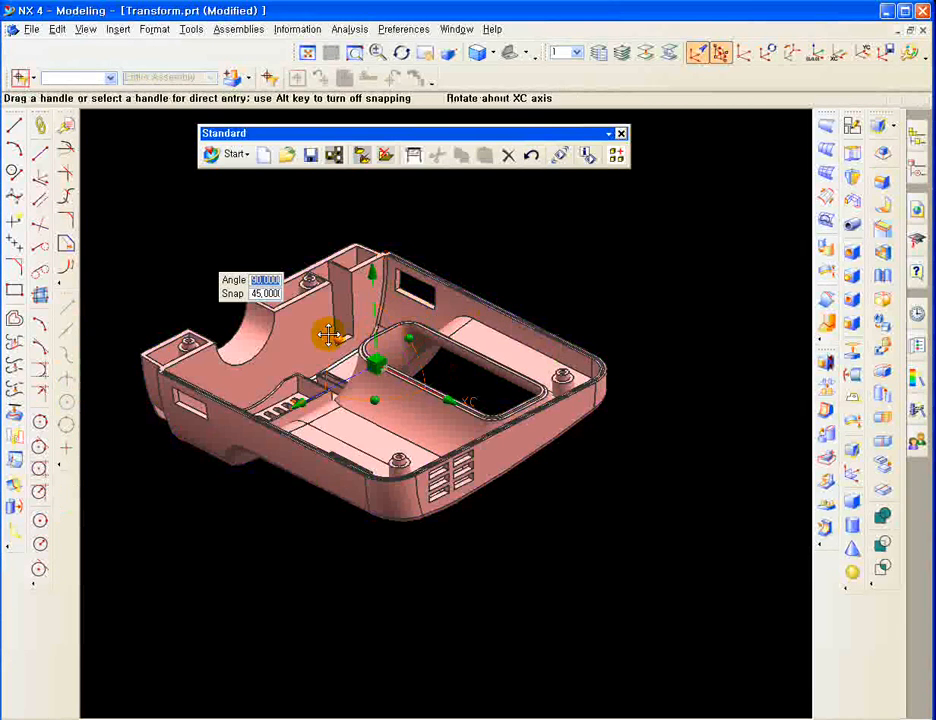
{"action": "middle_click", "coordinate": [674, 488]}
Flip the pink housing upside down with Rotate About a Point at the WCS origin, moving the original around the reoriented ZC axis.
{"action": "key", "text": "ctrl+t"}
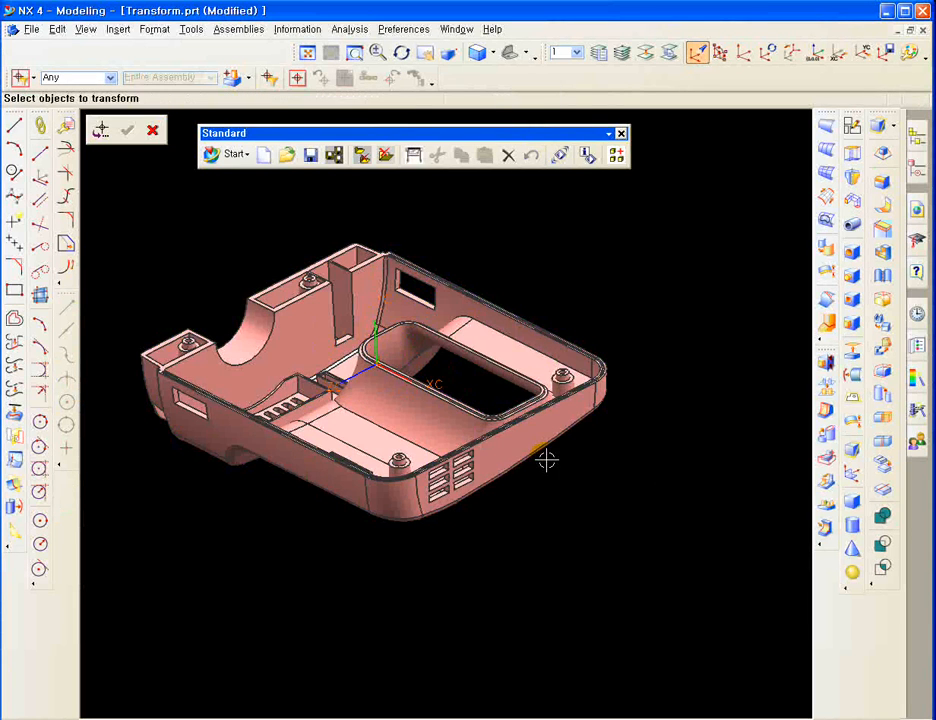
{"action": "left_click", "coordinate": [554, 445]}
{"action": "middle_click", "coordinate": [554, 445]}
{"action": "left_click", "coordinate": [689, 268]}
{"action": "left_click", "coordinate": [682, 429]}
{"action": "key", "text": "Return"}
{"action": "left_click", "coordinate": [722, 329]}
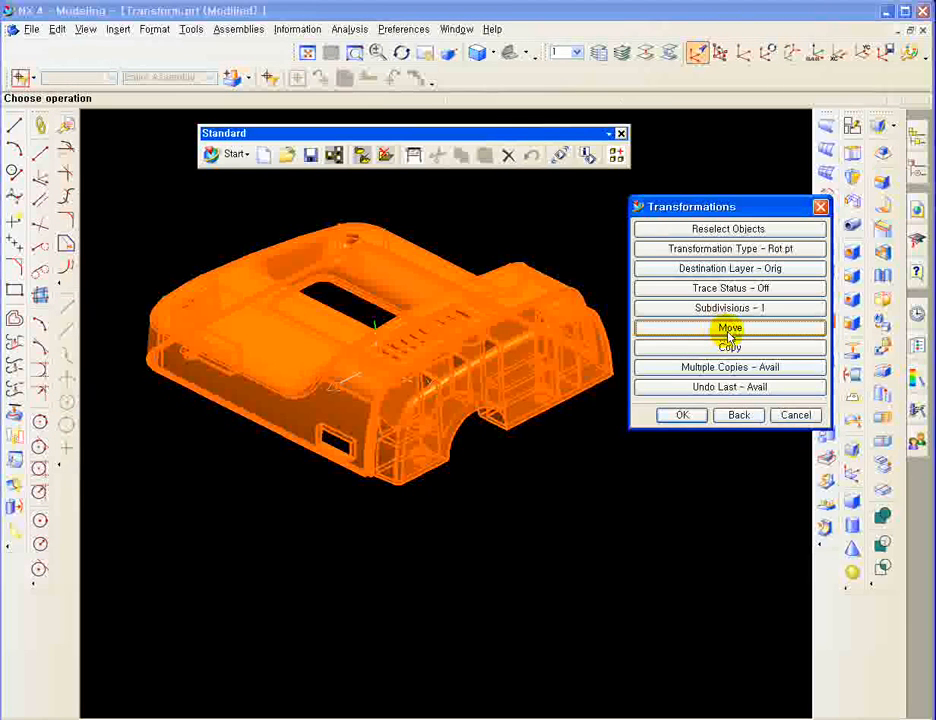
{"action": "left_click", "coordinate": [795, 417]}
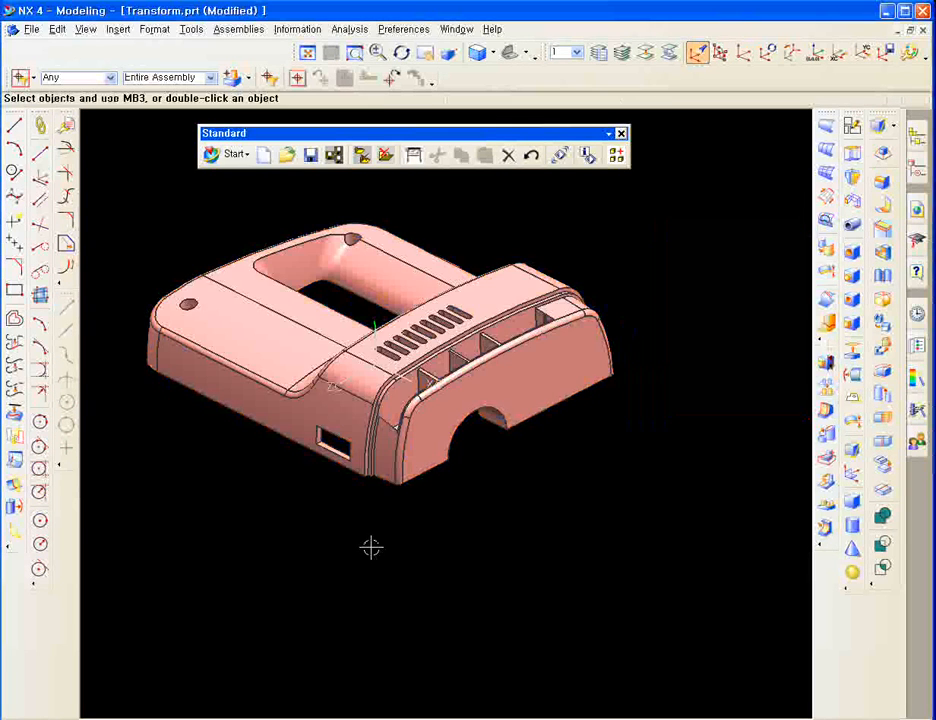
Rotate the WCS back about its XC axis so that ZC points upward.
{"action": "key", "text": "ctrl+t"}
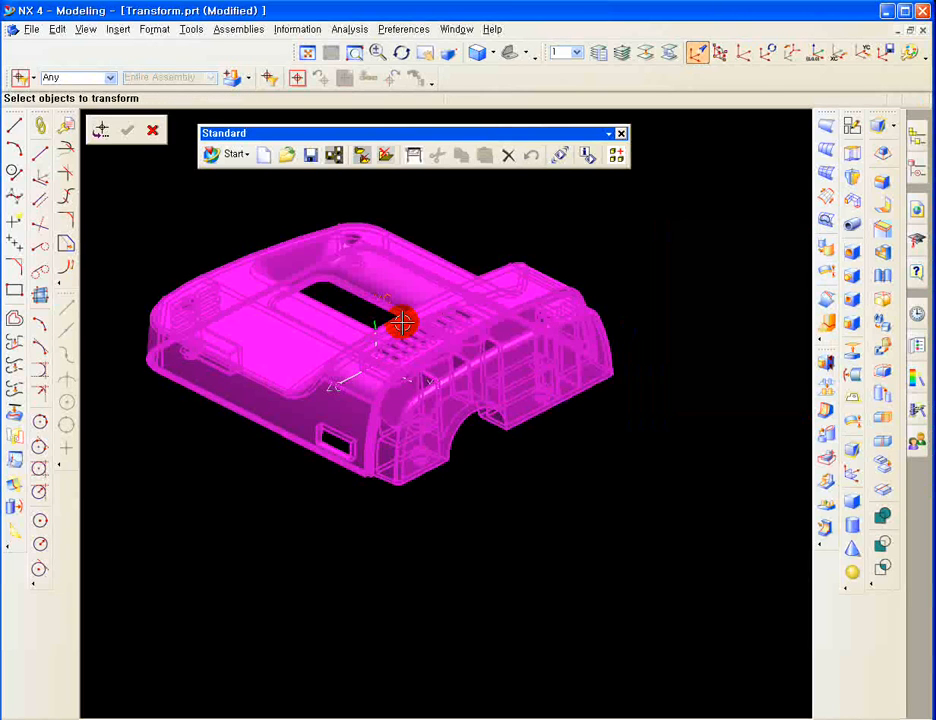
{"action": "key", "text": "Escape"}
{"action": "double_click", "coordinate": [373, 330]}
{"action": "left_click_drag", "start_coordinate": [338, 337], "coordinate": [428, 318]}
{"action": "middle_click", "coordinate": [440, 335]}
Rotate the pink housing about the WCS origin so its raised vented end faces the YC direction, moving the original.
{"action": "key", "text": "ctrl+t"}
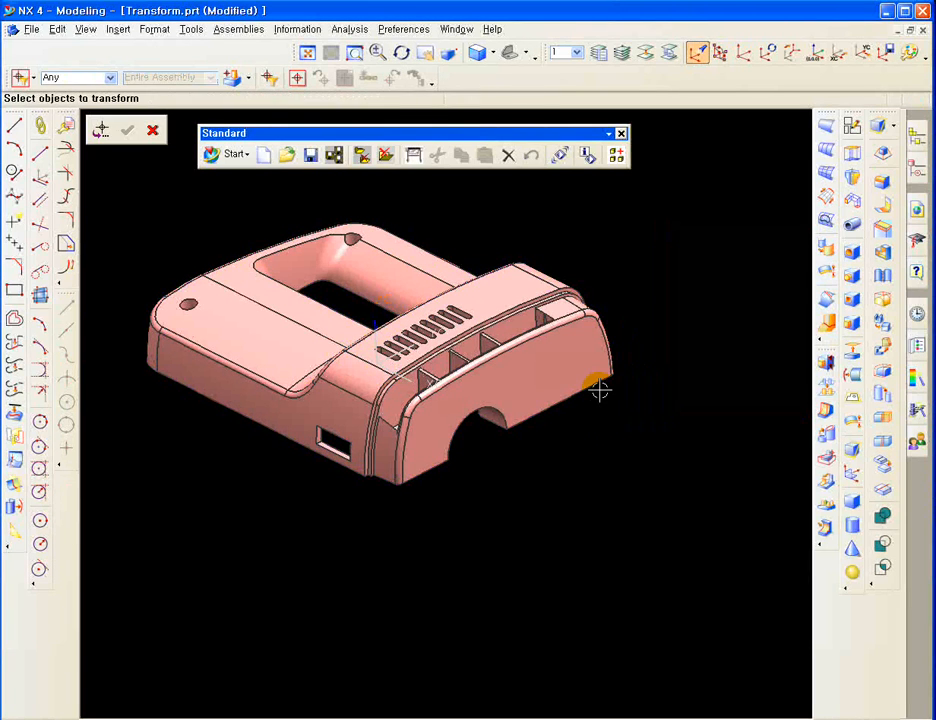
{"action": "left_click", "coordinate": [599, 390]}
{"action": "middle_click", "coordinate": [605, 388]}
{"action": "left_click", "coordinate": [727, 333]}
{"action": "left_click", "coordinate": [673, 430]}
{"action": "middle_click", "coordinate": [765, 357]}
{"action": "left_click", "coordinate": [727, 330]}
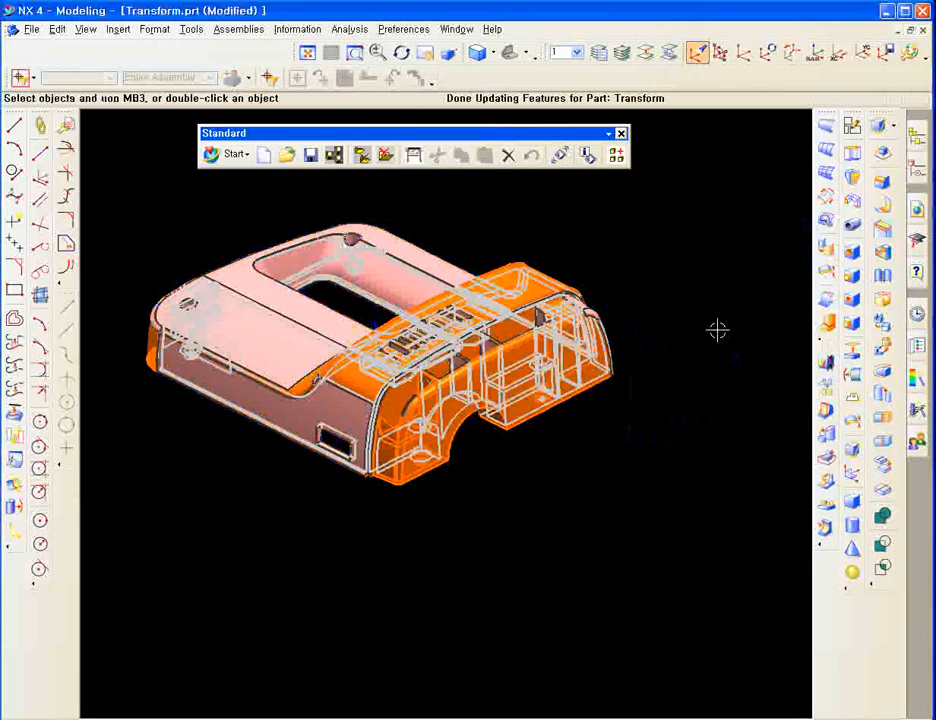
{"action": "left_click", "coordinate": [795, 415]}
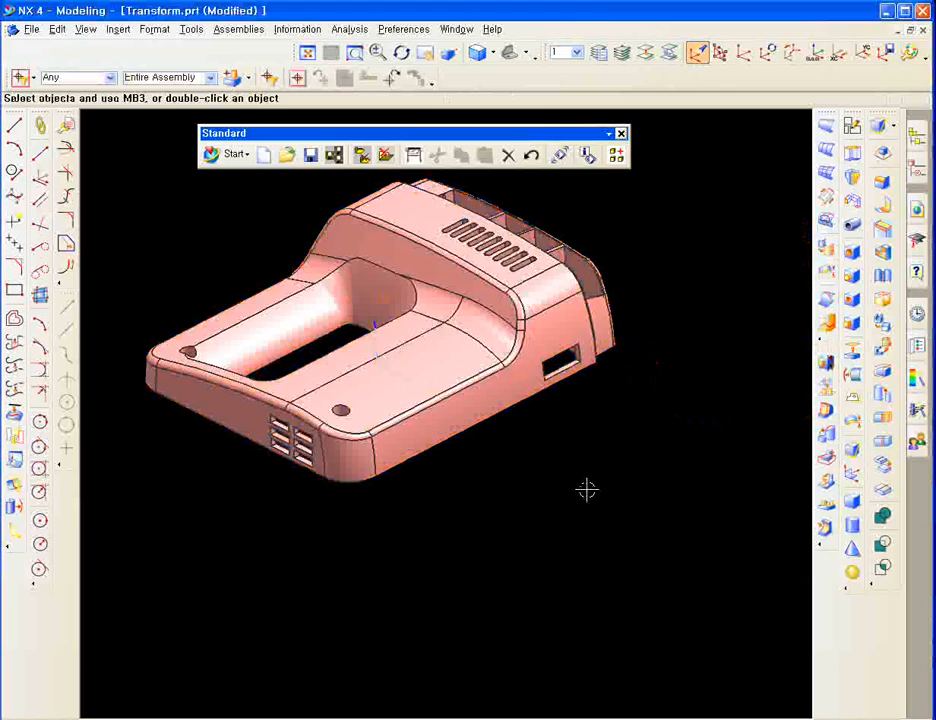
Translate the pink housing with To A Point from a reference point at its low end to a point in empty space, moving the original.
{"action": "key", "text": "F8"}
{"action": "scroll", "coordinate": [267, 440], "scroll_direction": "down", "scroll_amount": 3}
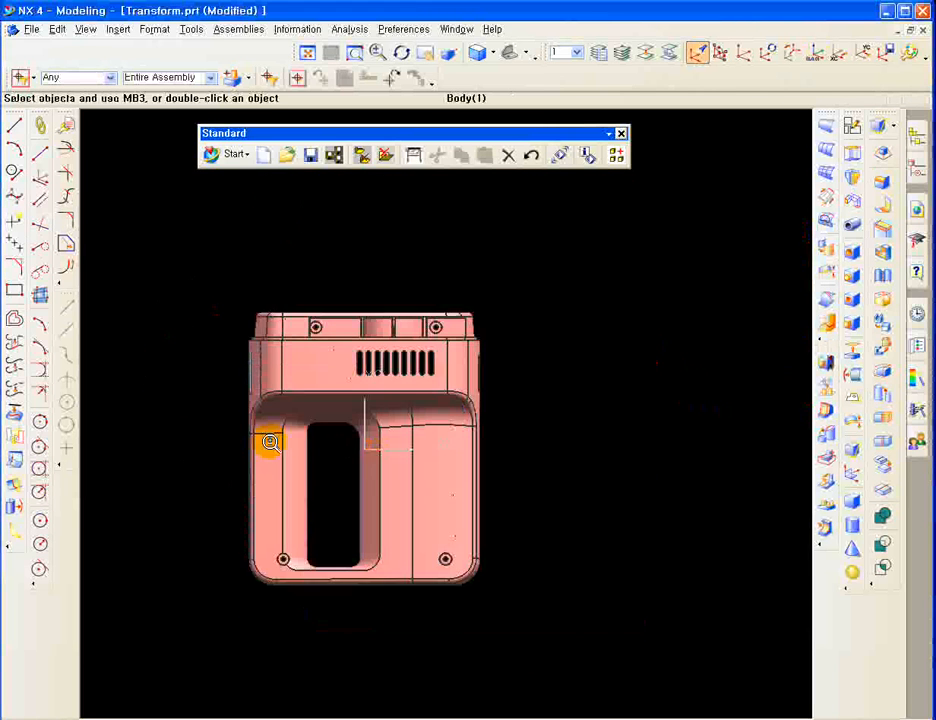
{"action": "middle_click_drag", "start_coordinate": [292, 599], "coordinate": [248, 498]}
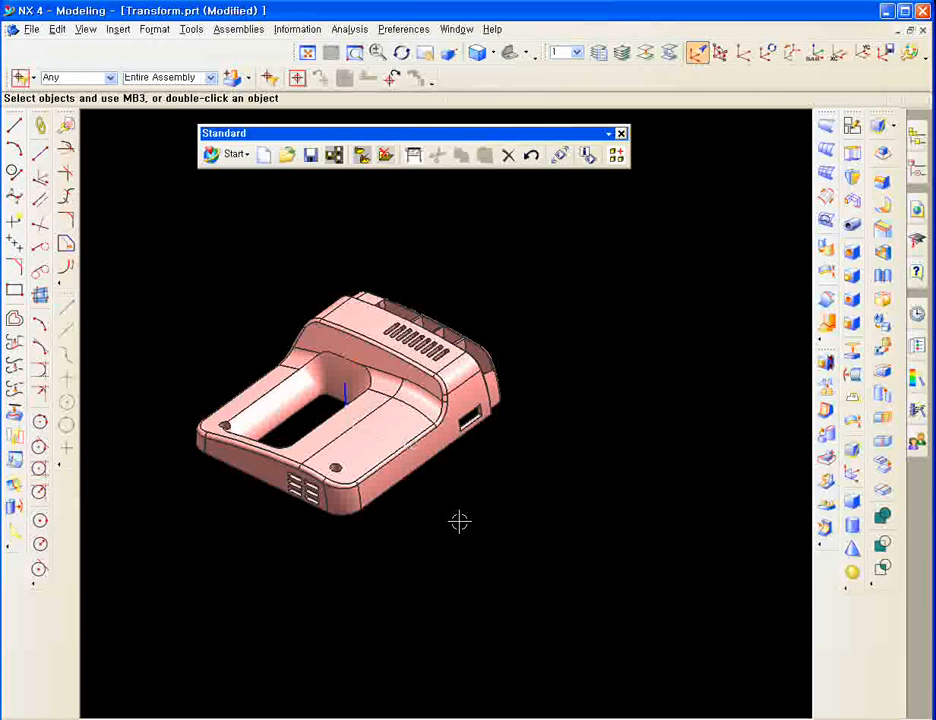
{"action": "middle_click_drag", "start_coordinate": [458, 524], "coordinate": [416, 574]}
{"action": "key", "text": "ctrl+t"}
{"action": "left_click", "coordinate": [414, 445]}
{"action": "middle_click", "coordinate": [497, 404]}
{"action": "left_click", "coordinate": [679, 230]}
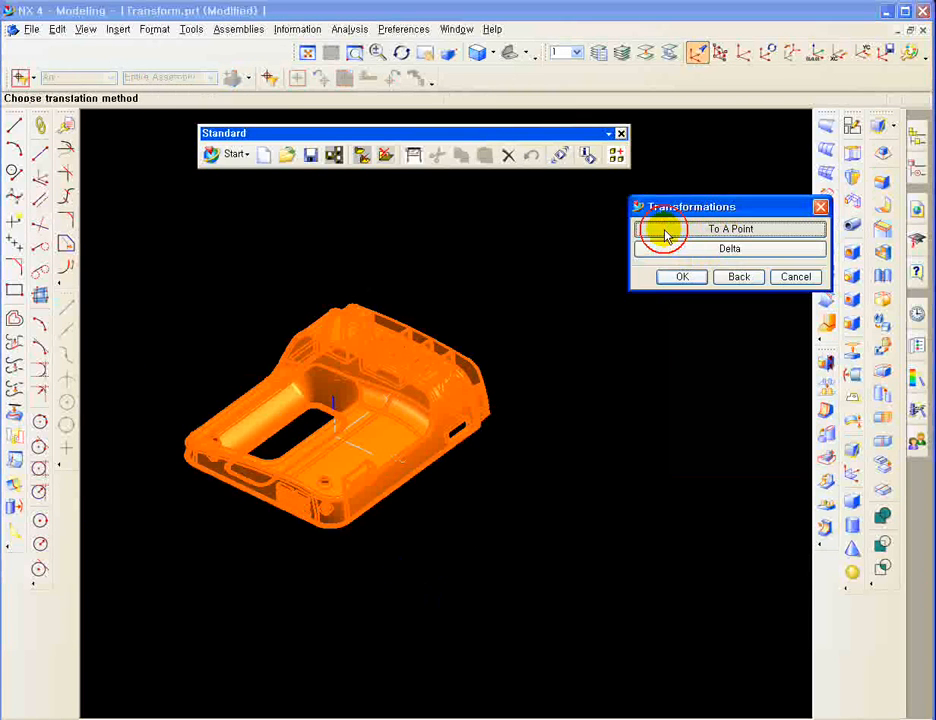
{"action": "left_click", "coordinate": [658, 226]}
{"action": "left_click", "coordinate": [221, 478]}
{"action": "left_click", "coordinate": [549, 316]}
{"action": "left_click", "coordinate": [675, 328]}
{"action": "left_click", "coordinate": [796, 416]}
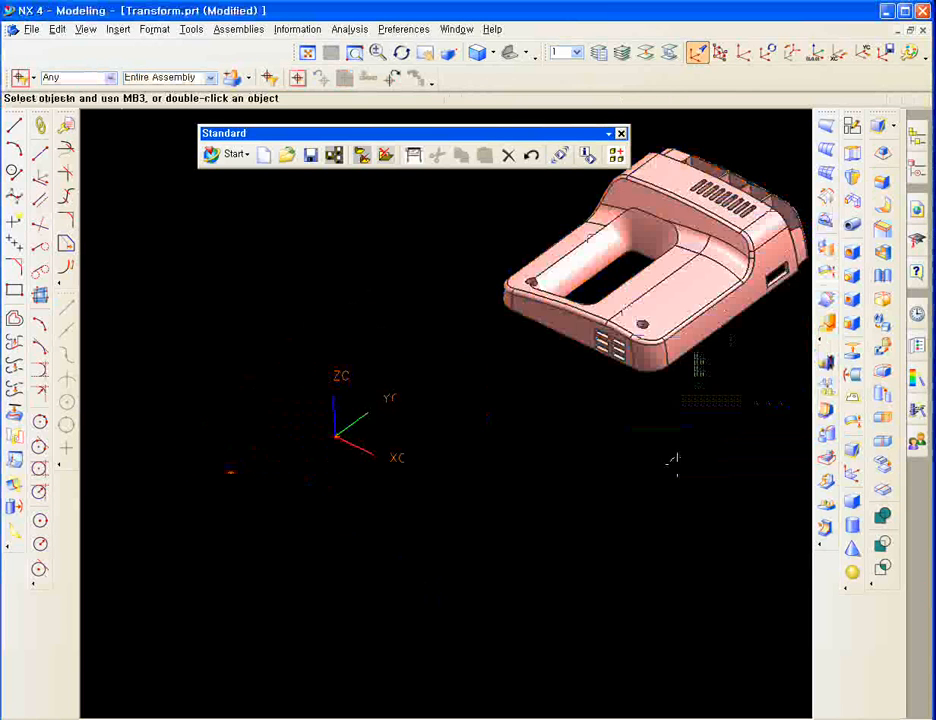
Try moving the WCS about 335 mm along YC onto the housing, and reset it to the absolute position.
{"action": "double_click", "coordinate": [285, 512]}
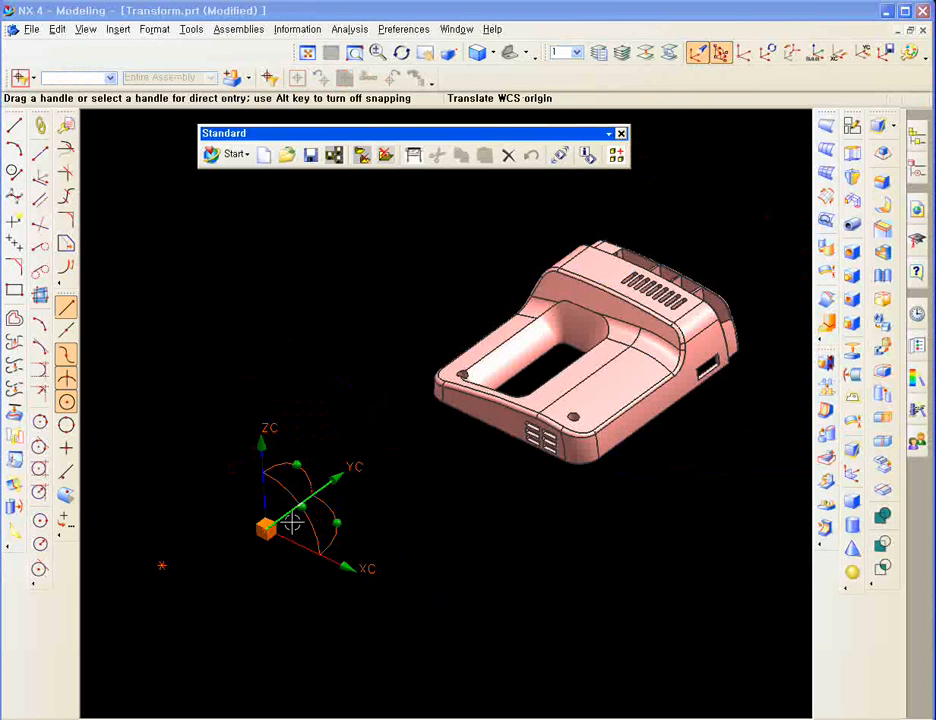
{"action": "left_click_drag", "start_coordinate": [335, 479], "coordinate": [635, 237]}
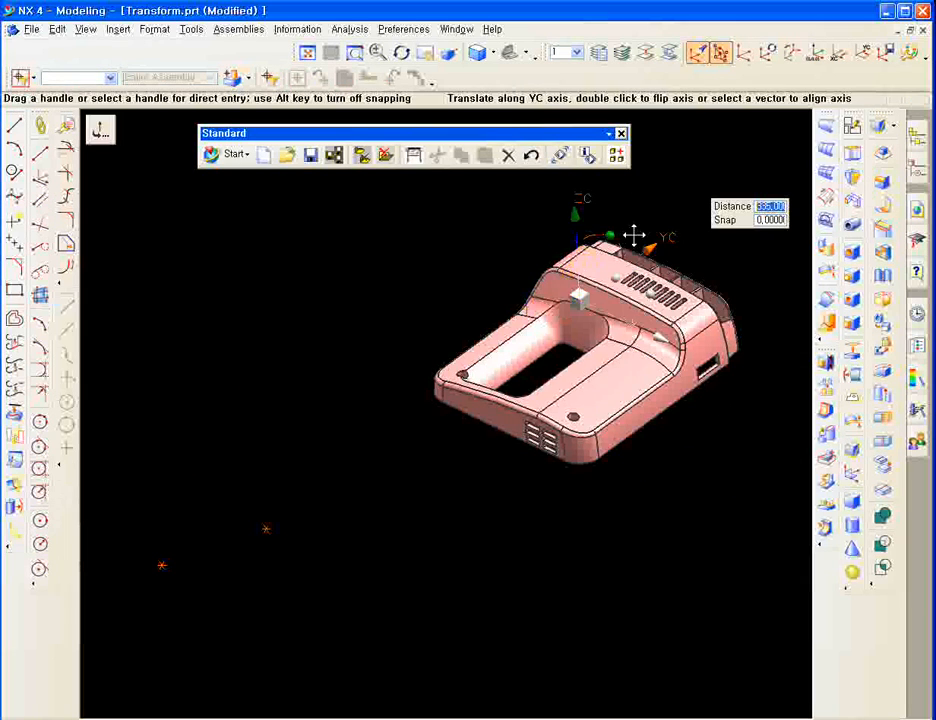
{"action": "middle_click_drag", "start_coordinate": [613, 336], "coordinate": [430, 420], "text": "shift"}
{"action": "middle_click_drag", "start_coordinate": [375, 309], "coordinate": [375, 425], "text": "shift"}
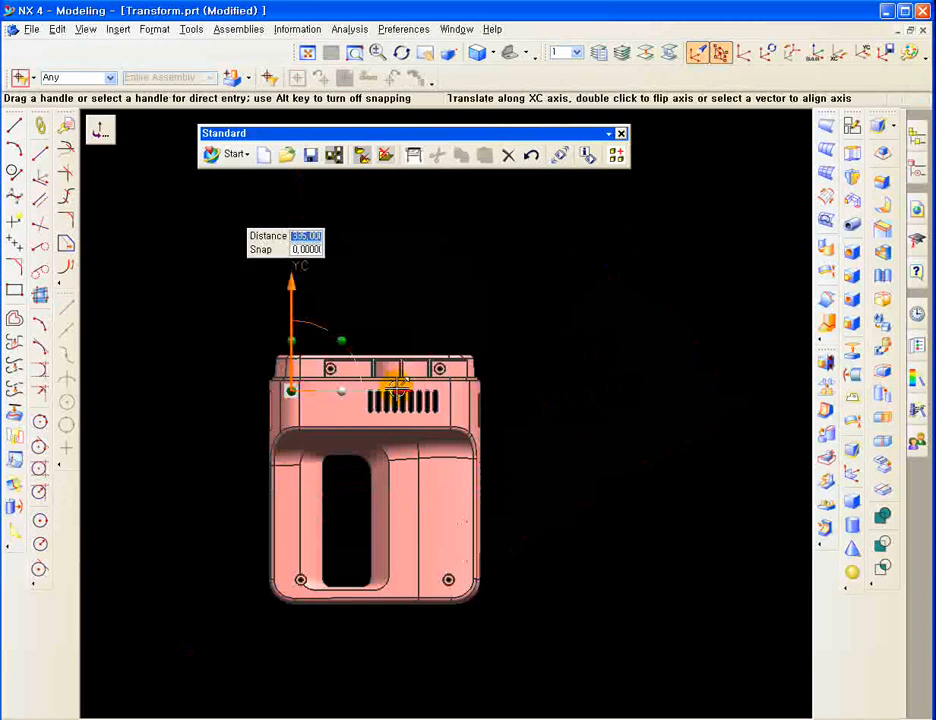
{"action": "left_click", "coordinate": [814, 55]}
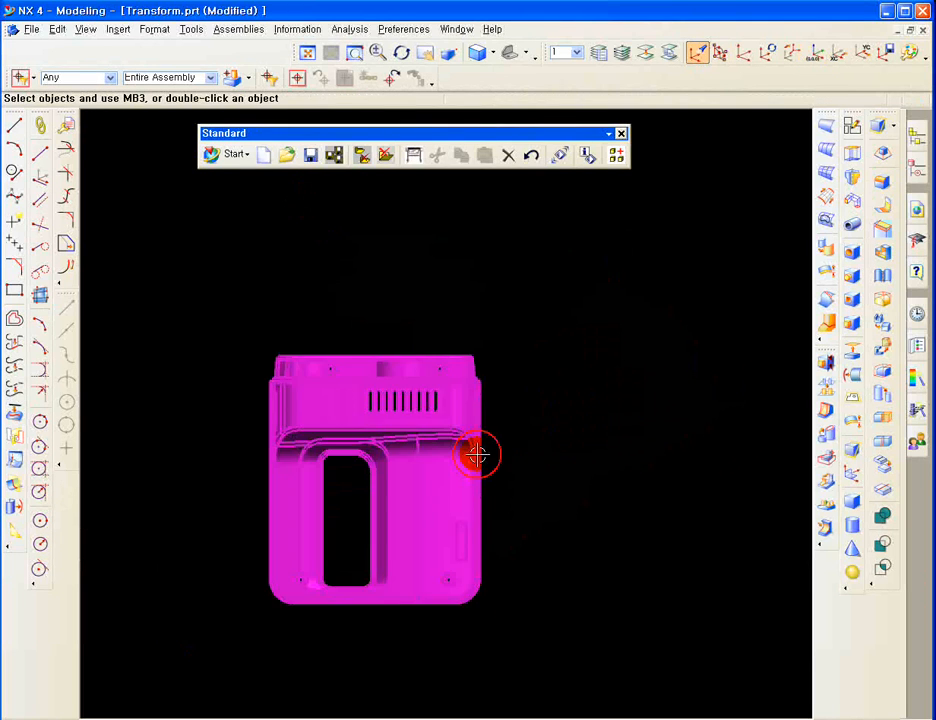
Reposition the WCS dynamically along its YC and XC axes so its origin sits near the middle of the pink housing.
{"action": "scroll", "coordinate": [478, 453], "scroll_direction": "down", "scroll_amount": 5}
{"action": "middle_click_drag", "start_coordinate": [305, 549], "coordinate": [320, 457], "text": "shift"}
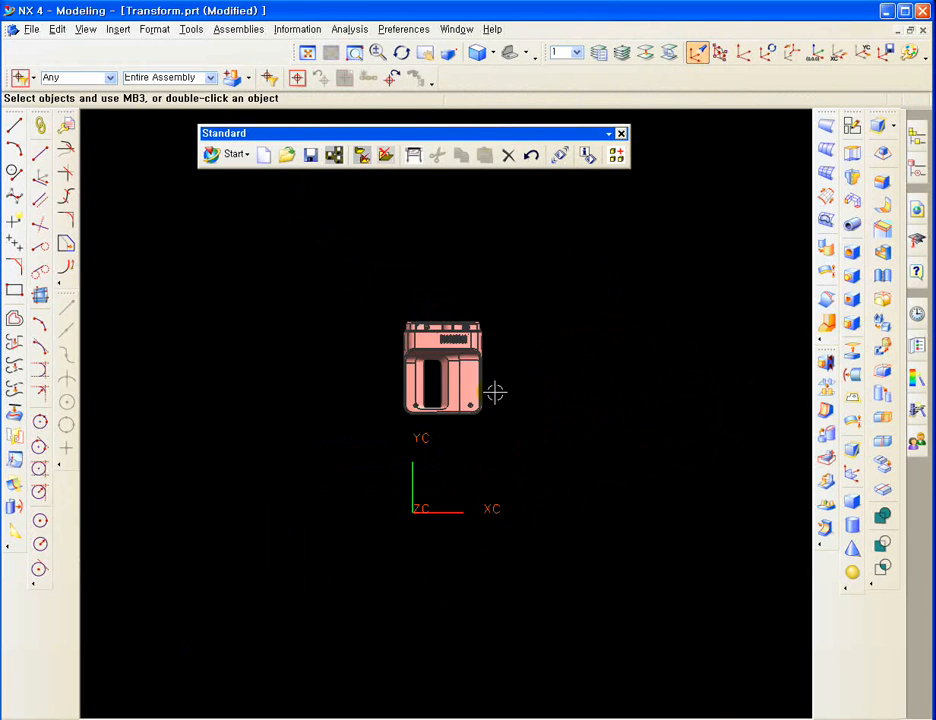
{"action": "scroll", "coordinate": [495, 393], "scroll_direction": "up", "scroll_amount": 2}
{"action": "middle_click_drag", "start_coordinate": [483, 503], "coordinate": [446, 518], "text": "shift"}
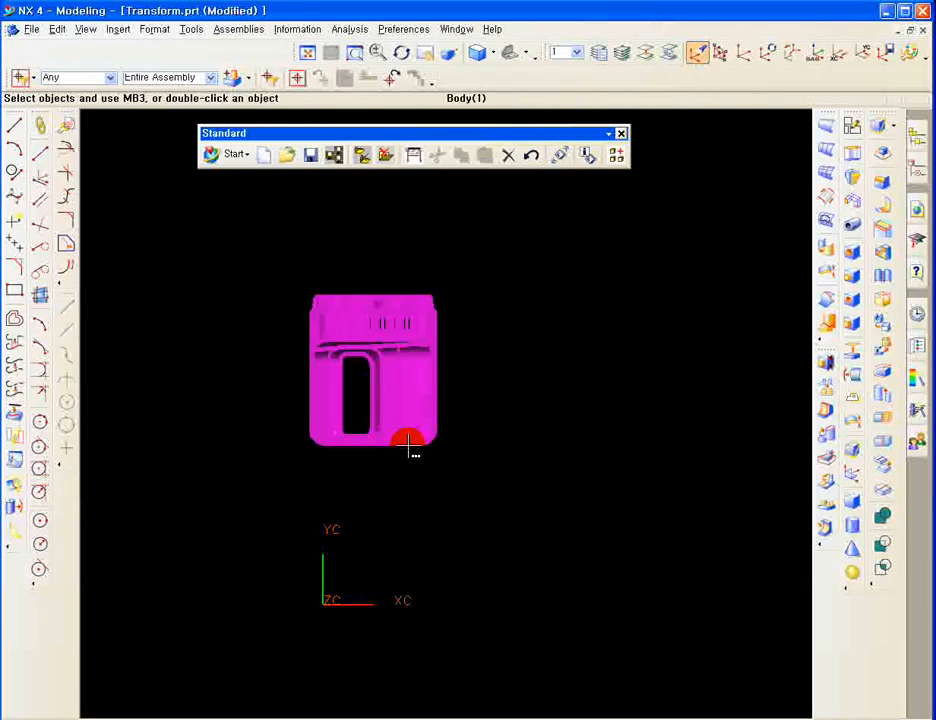
{"action": "double_click", "coordinate": [322, 572]}
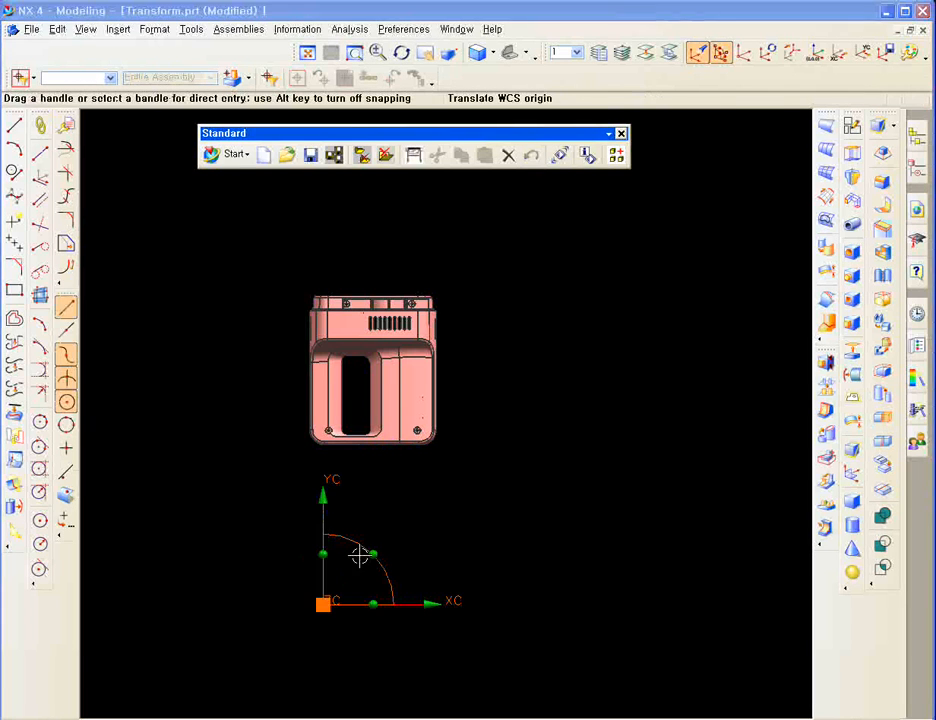
{"action": "left_click_drag", "start_coordinate": [322, 486], "coordinate": [365, 284]}
{"action": "middle_click_drag", "start_coordinate": [367, 286], "coordinate": [370, 440], "text": "ctrl"}
{"action": "left_click_drag", "start_coordinate": [370, 516], "coordinate": [499, 518]}
{"action": "left_click_drag", "start_coordinate": [396, 418], "coordinate": [401, 480]}
{"action": "middle_click_drag", "start_coordinate": [342, 536], "coordinate": [345, 506], "text": "ctrl"}
{"action": "middle_click_drag", "start_coordinate": [345, 566], "coordinate": [326, 486], "text": "shift"}
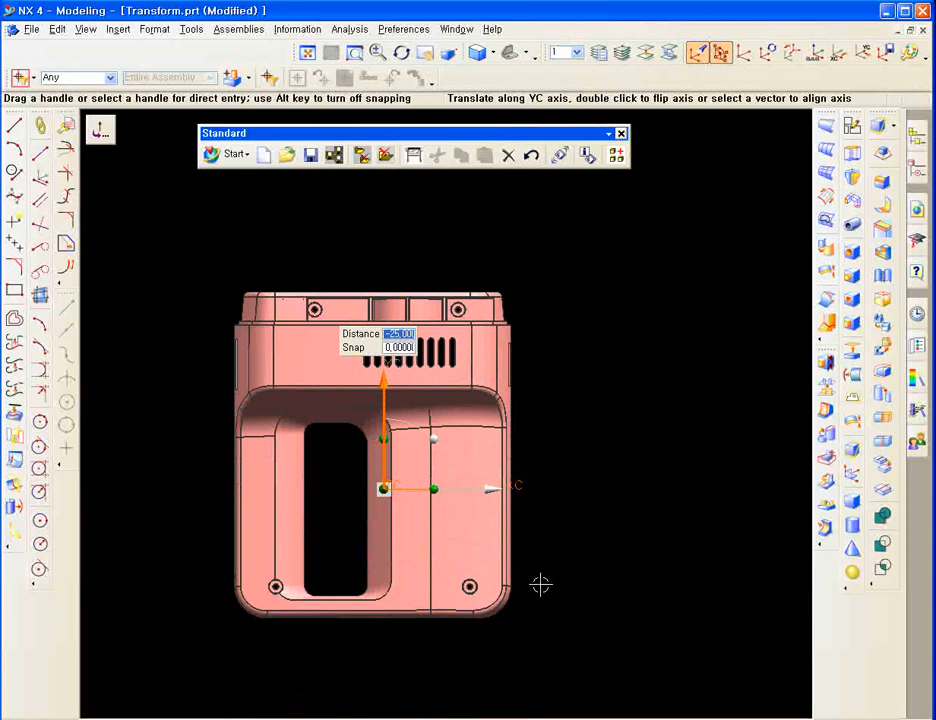
{"action": "middle_click_drag", "start_coordinate": [585, 620], "coordinate": [480, 518]}
{"action": "middle_click_drag", "start_coordinate": [414, 629], "coordinate": [330, 400], "text": "shift"}
{"action": "middle_click_drag", "start_coordinate": [340, 405], "coordinate": [390, 450], "text": "ctrl"}
{"action": "left_click_drag", "start_coordinate": [390, 450], "coordinate": [323, 371], "text": "shift"}
{"action": "right_click", "coordinate": [321, 358]}
{"action": "left_click", "coordinate": [372, 553]}
{"action": "left_click", "coordinate": [425, 499]}
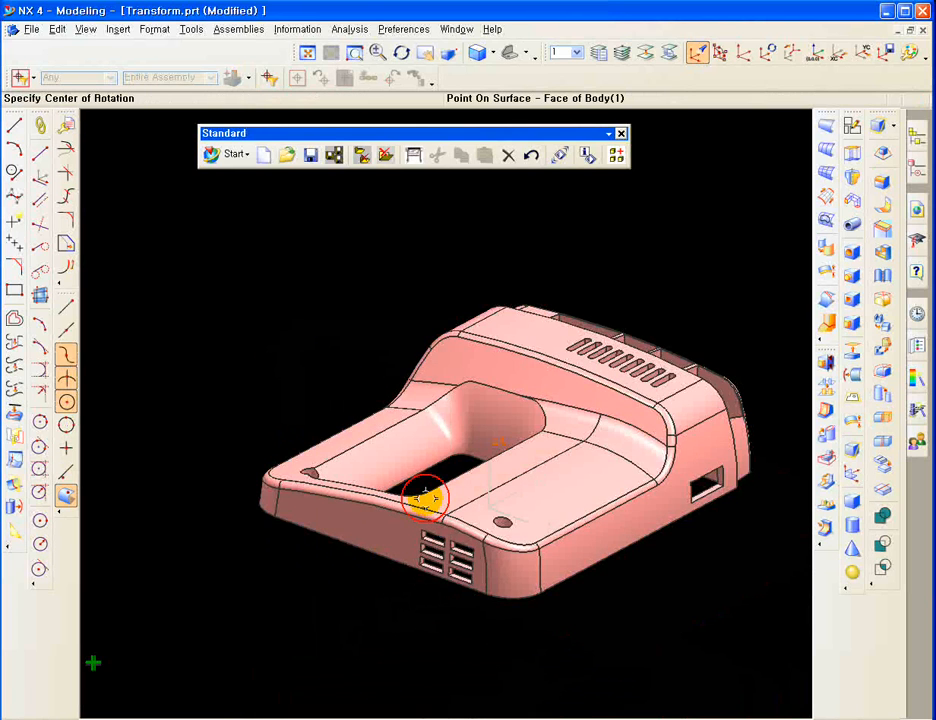
{"action": "middle_click_drag", "start_coordinate": [356, 516], "coordinate": [358, 606]}
{"action": "scroll", "coordinate": [314, 620], "scroll_direction": "down", "scroll_amount": 2}
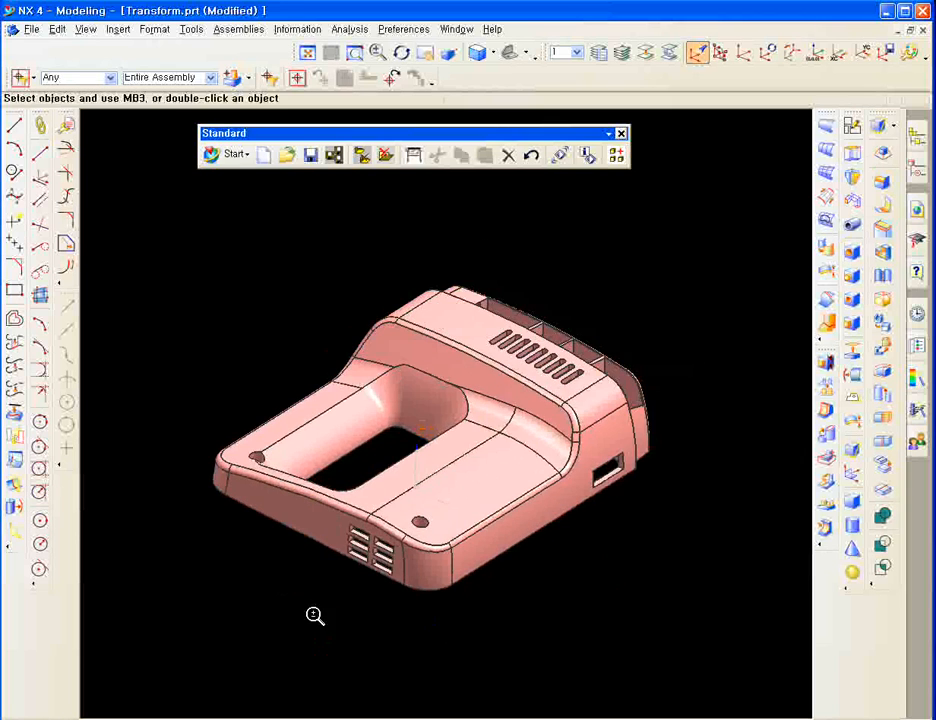
{"action": "key", "text": "ctrl+t"}
{"action": "left_click", "coordinate": [547, 472]}
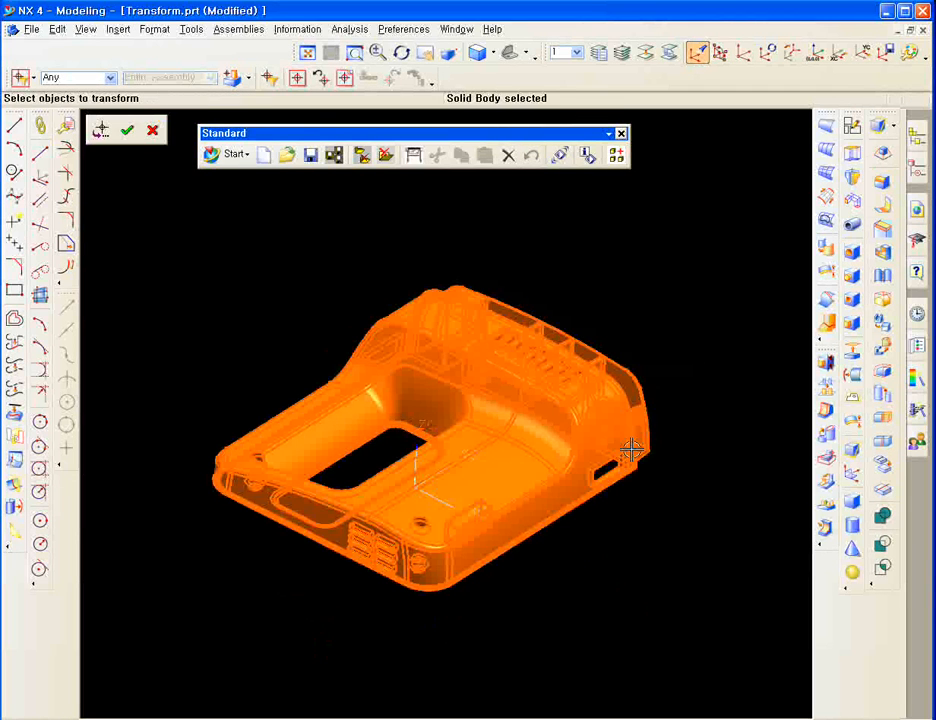
{"action": "middle_click", "coordinate": [631, 447]}
{"action": "left_click", "coordinate": [728, 387]}
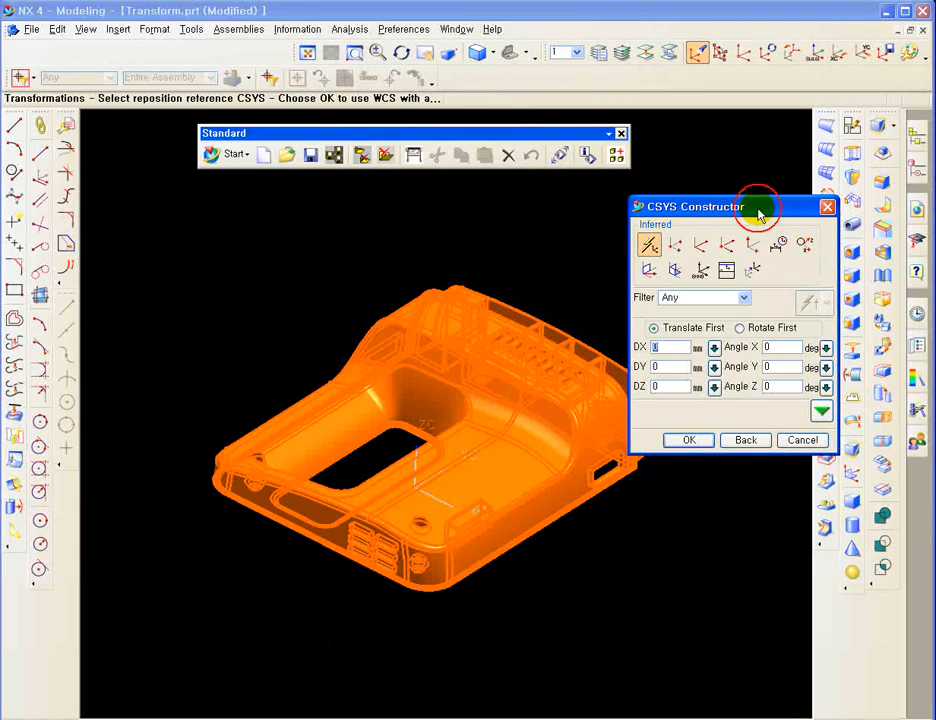
{"action": "left_click_drag", "start_coordinate": [756, 208], "coordinate": [756, 167]}
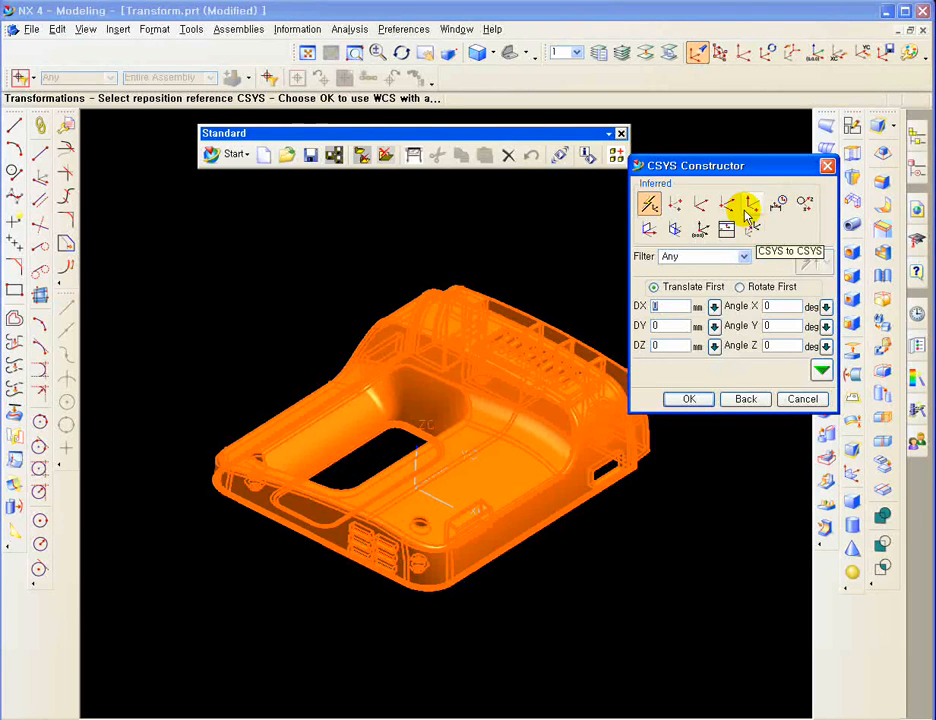
{"action": "middle_click_drag", "start_coordinate": [575, 259], "coordinate": [528, 246], "text": "shift"}
{"action": "left_click", "coordinate": [790, 399]}
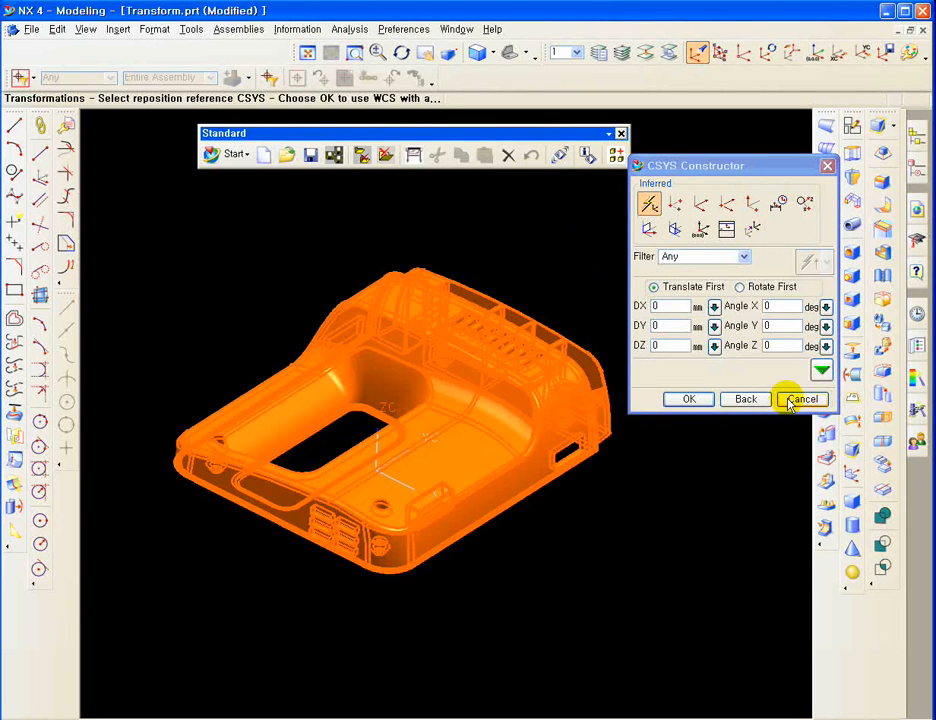
Start a Reposition transform on the pink housing, choose CSYS to CSYS, and accept the current WCS as the reference CSYS.
{"action": "middle_click_drag", "start_coordinate": [654, 445], "coordinate": [652, 392], "text": "ctrl"}
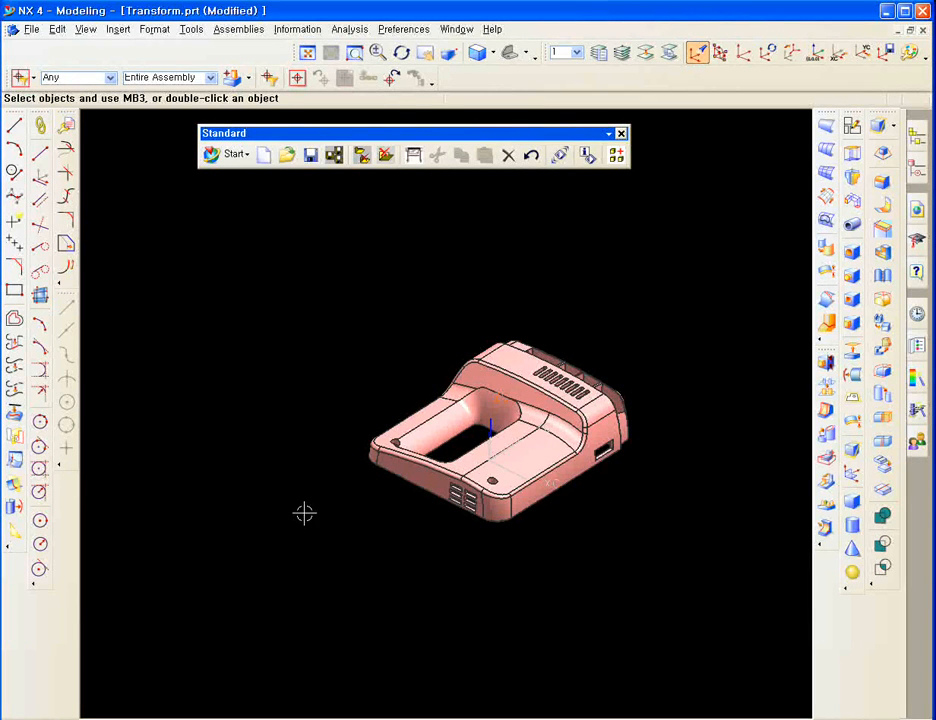
{"action": "scroll", "coordinate": [640, 424], "scroll_direction": "up", "scroll_amount": 3}
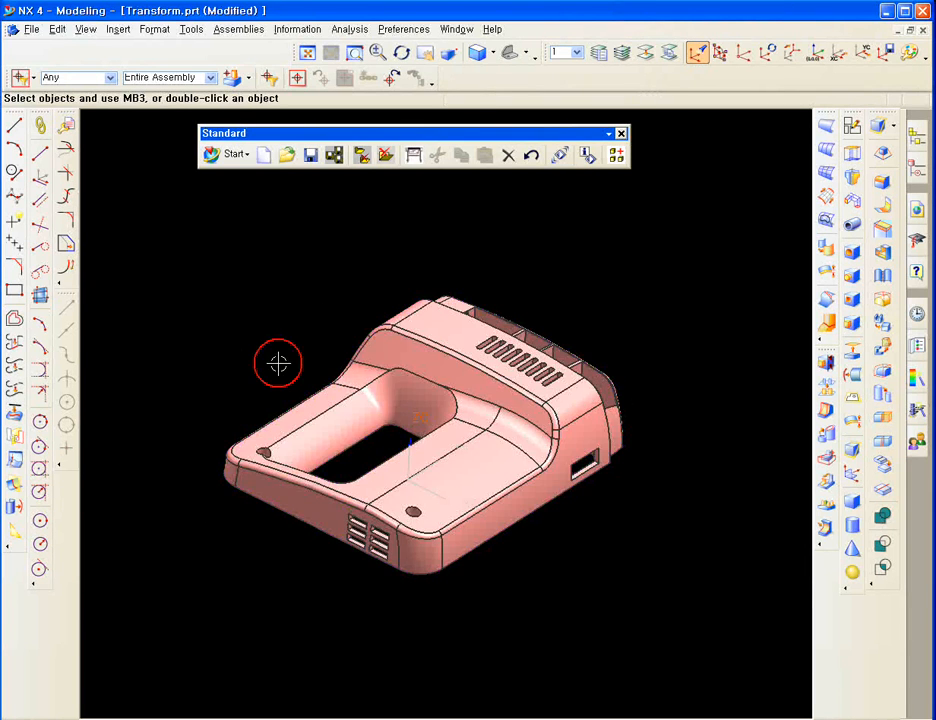
{"action": "scroll", "coordinate": [279, 363], "scroll_direction": "down", "scroll_amount": 1}
{"action": "key", "text": "ctrl+t"}
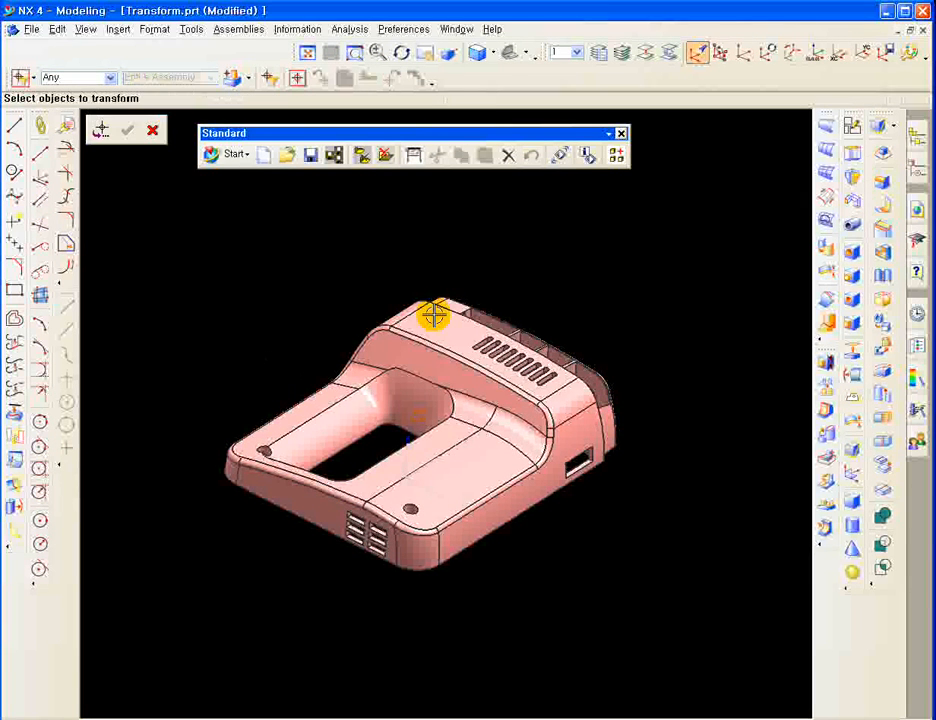
{"action": "left_click", "coordinate": [508, 372]}
{"action": "middle_click", "coordinate": [675, 303]}
{"action": "left_click", "coordinate": [726, 348]}
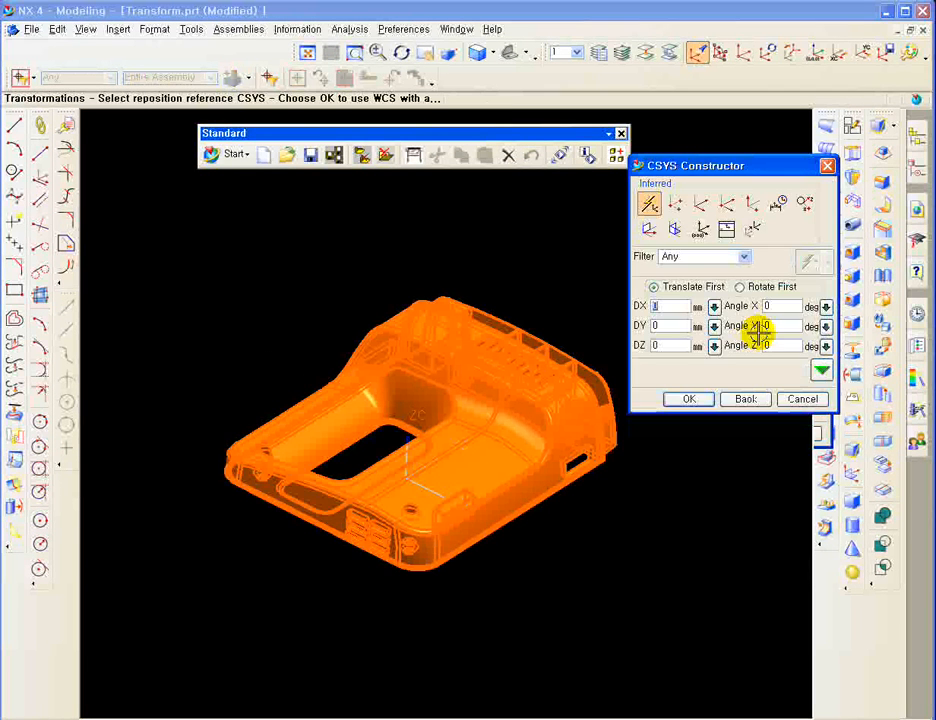
{"action": "left_click", "coordinate": [752, 230]}
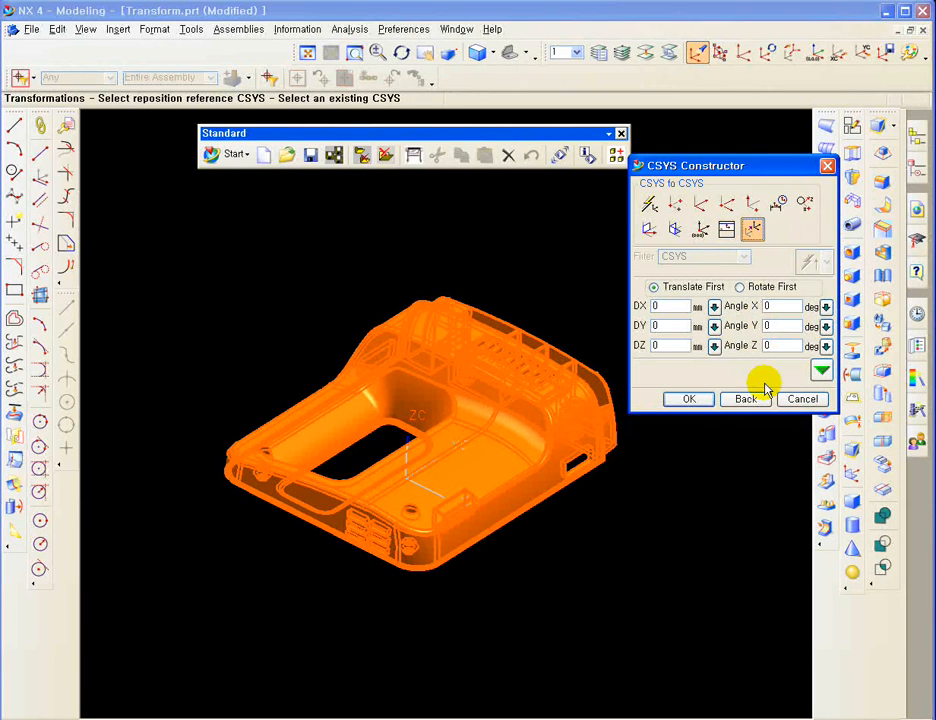
{"action": "left_click", "coordinate": [700, 399]}
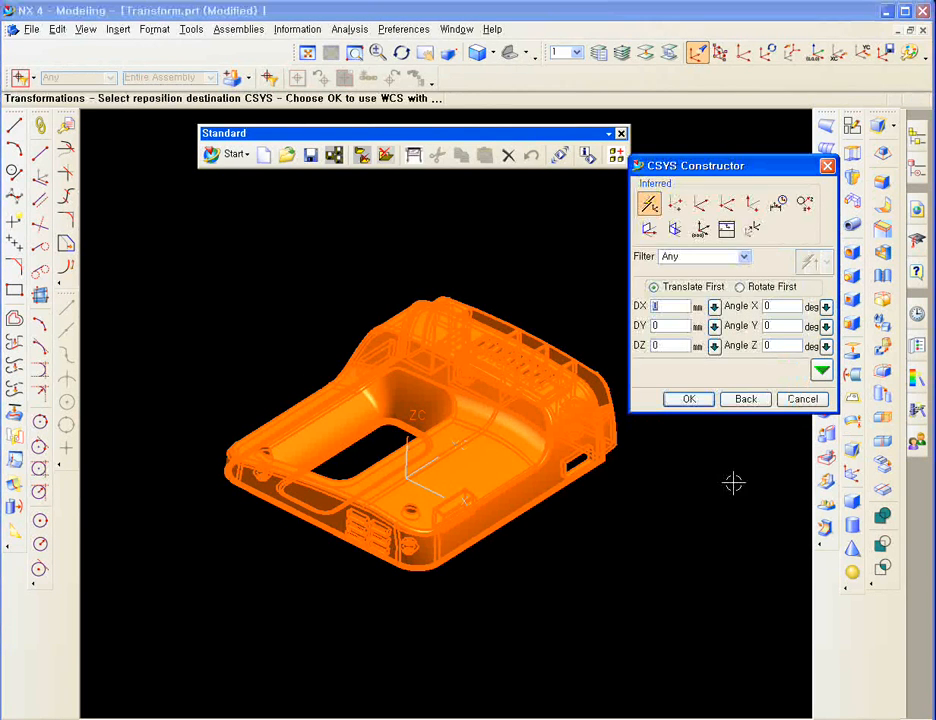
Set the Absolute CSYS as the reposition destination and move the original pink housing onto it.
{"action": "left_click", "coordinate": [700, 231]}
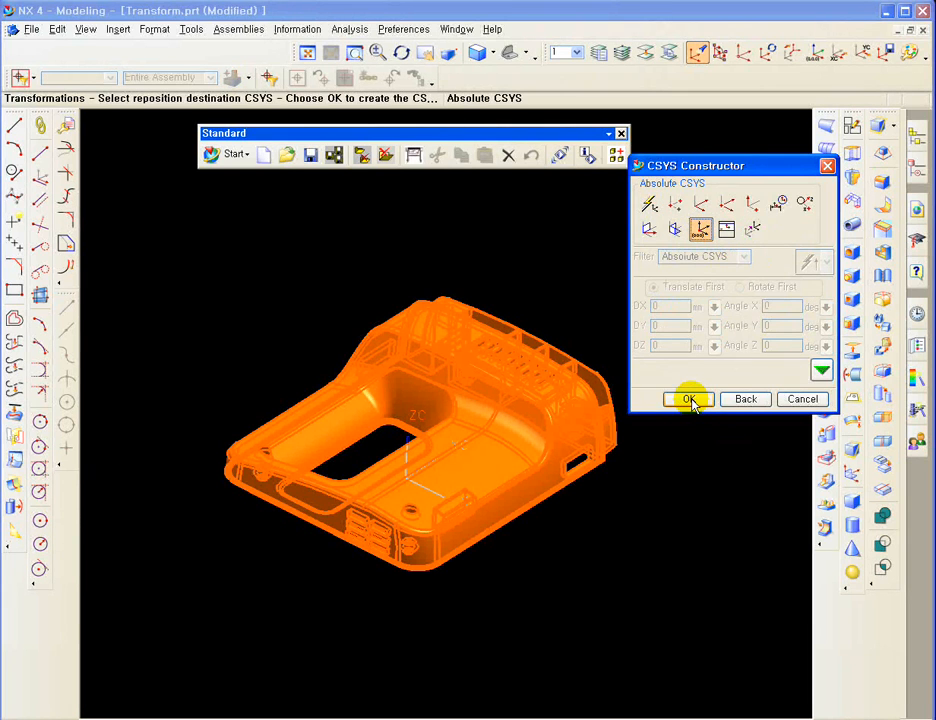
{"action": "left_click", "coordinate": [689, 399]}
{"action": "left_click", "coordinate": [733, 290]}
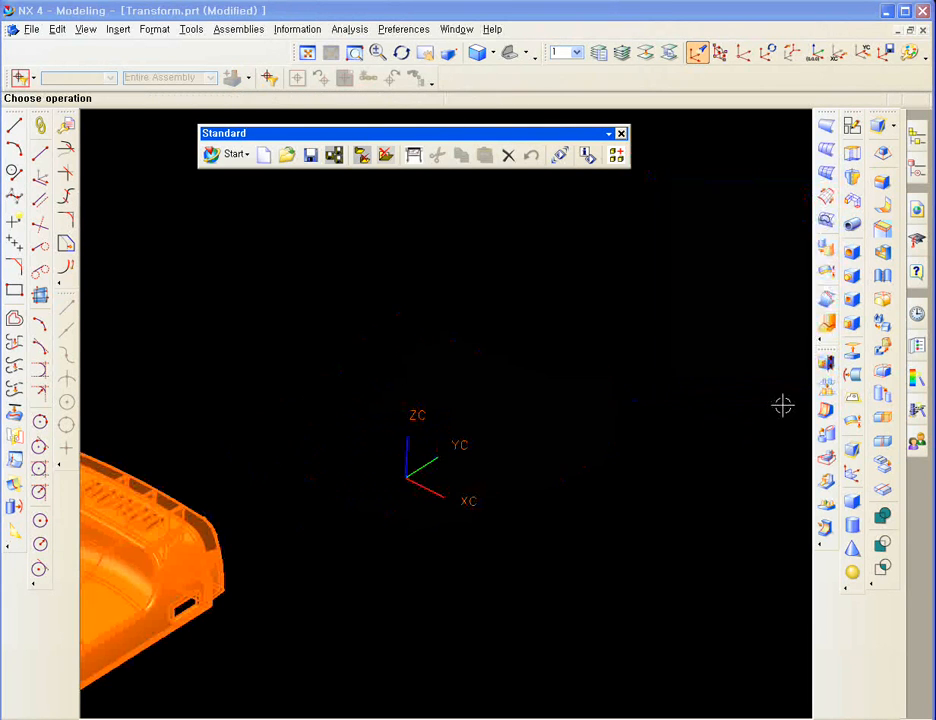
{"action": "left_click", "coordinate": [792, 378]}
Reset the WCS to the absolute coordinate system at the relocated pink housing.
{"action": "scroll", "coordinate": [645, 396], "scroll_direction": "down", "scroll_amount": 3}
{"action": "middle_click_drag", "start_coordinate": [444, 459], "coordinate": [485, 386], "text": "shift"}
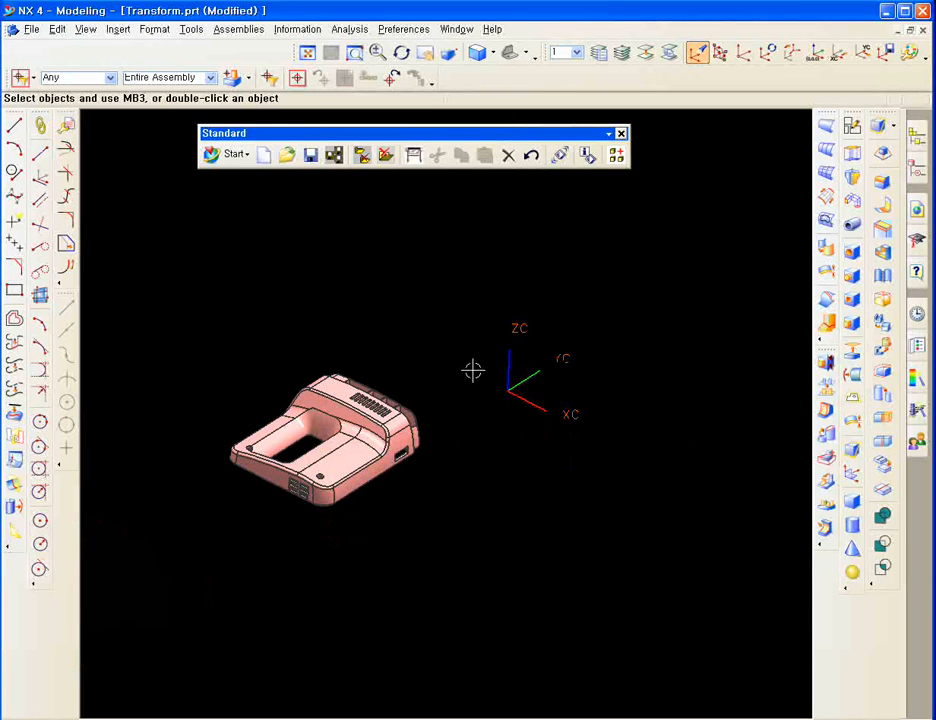
{"action": "left_click", "coordinate": [813, 51]}
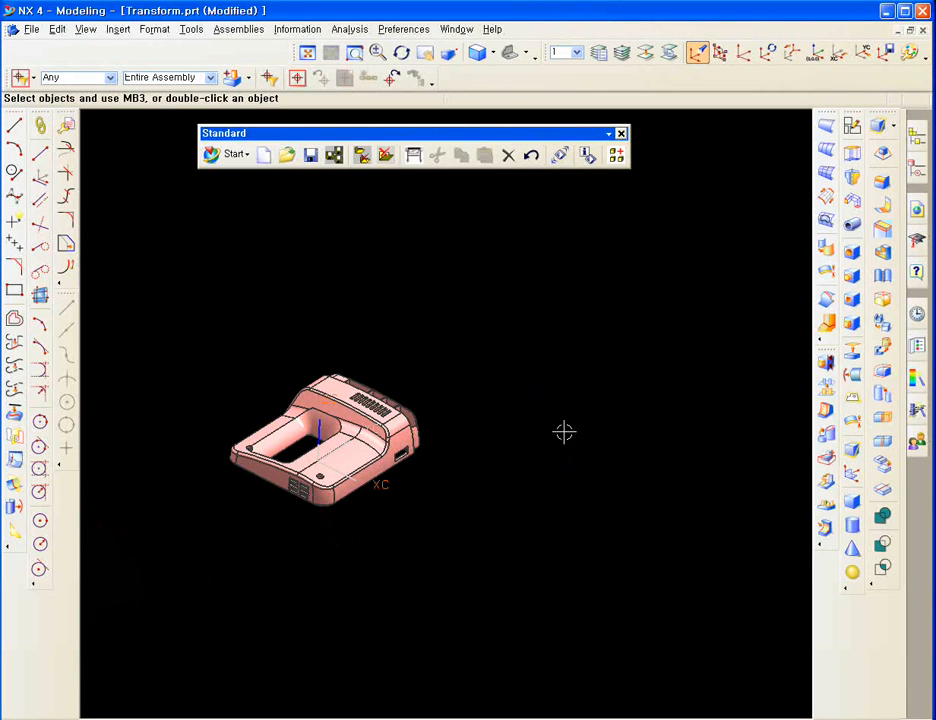
Examine the pink housing's placement relative to the absolute WCS in the top view and from an angle.
{"action": "middle_click_drag", "start_coordinate": [428, 491], "coordinate": [442, 521]}
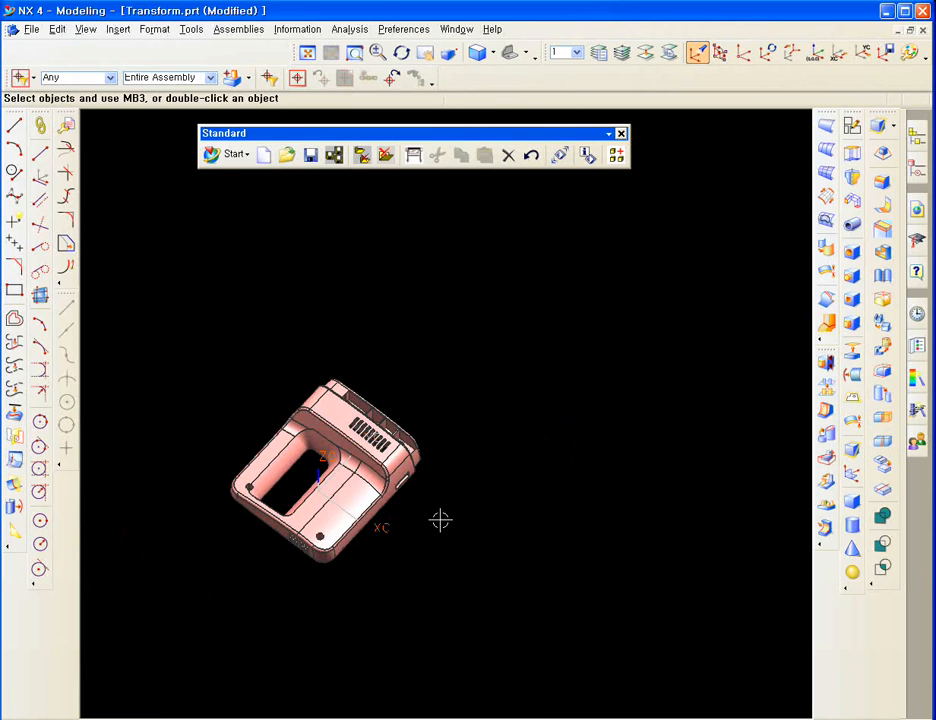
{"action": "key", "text": "F8"}
{"action": "middle_click_drag", "start_coordinate": [524, 601], "coordinate": [519, 513], "text": "shift"}
{"action": "scroll", "coordinate": [497, 457], "scroll_direction": "up", "scroll_amount": 1}
{"action": "middle_click_drag", "start_coordinate": [602, 286], "coordinate": [564, 377], "text": "shift"}
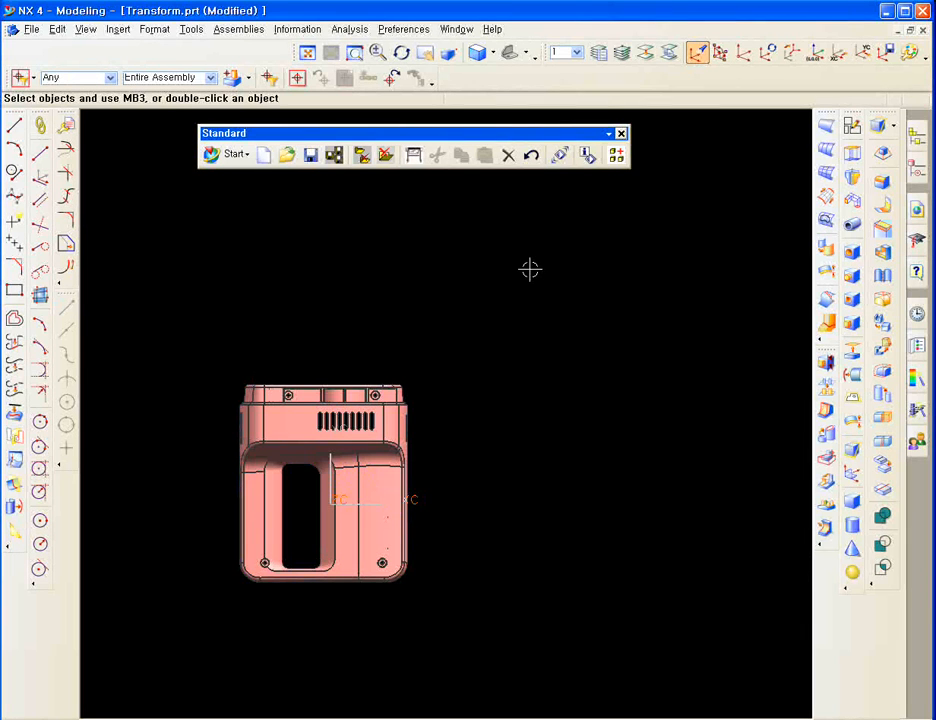
{"action": "middle_click_drag", "start_coordinate": [468, 453], "coordinate": [519, 420], "text": "shift"}
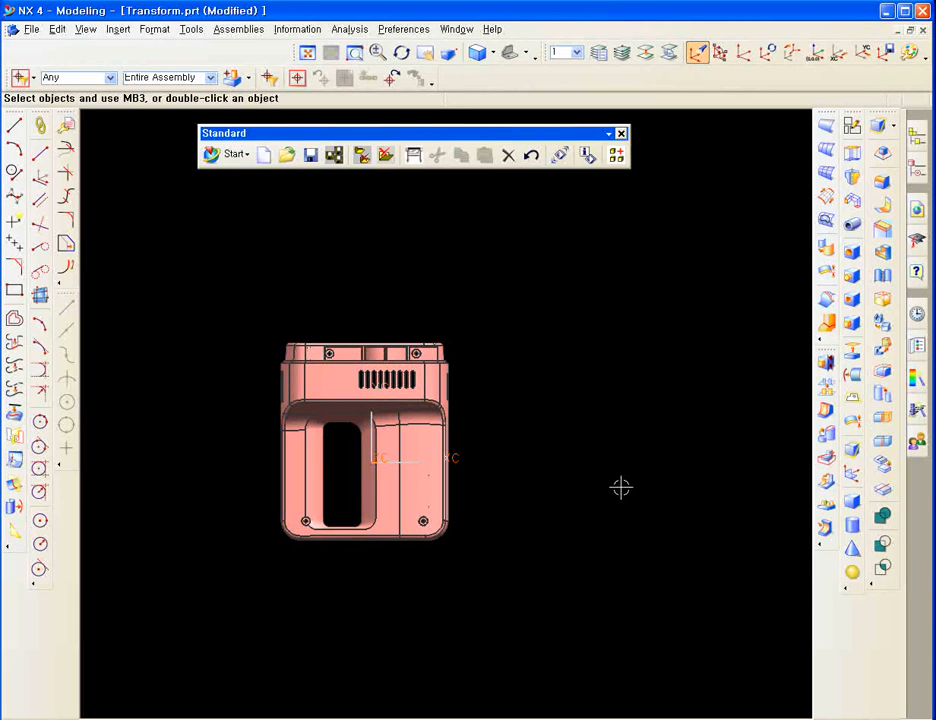
{"action": "key", "text": "Home"}
{"action": "middle_click_drag", "start_coordinate": [437, 560], "coordinate": [572, 602], "text": "ctrl"}
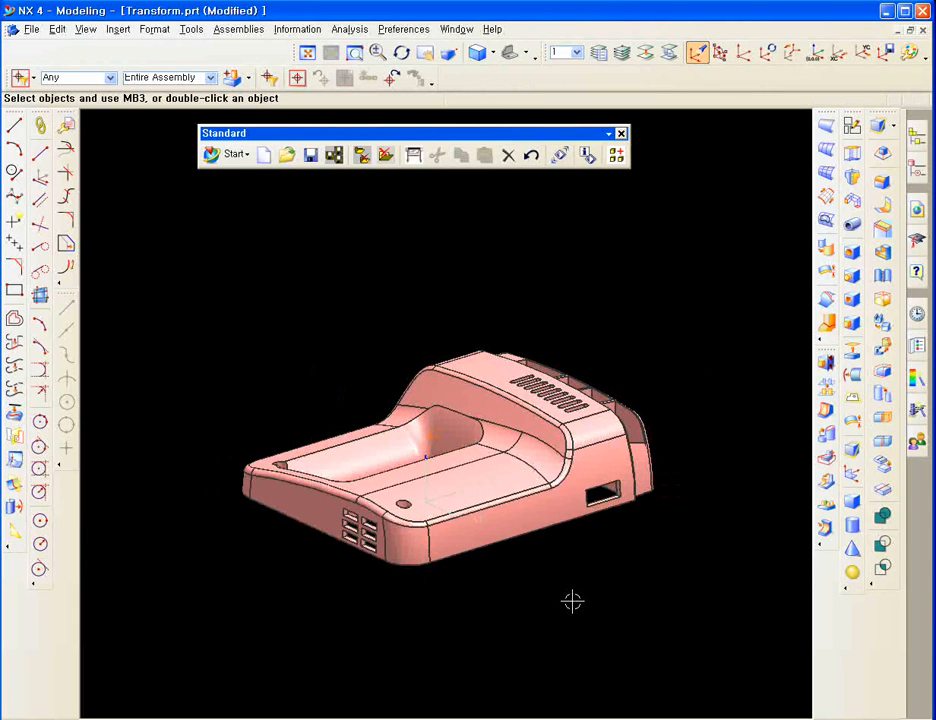
{"action": "middle_click_drag", "start_coordinate": [624, 623], "coordinate": [582, 605], "text": "shift"}
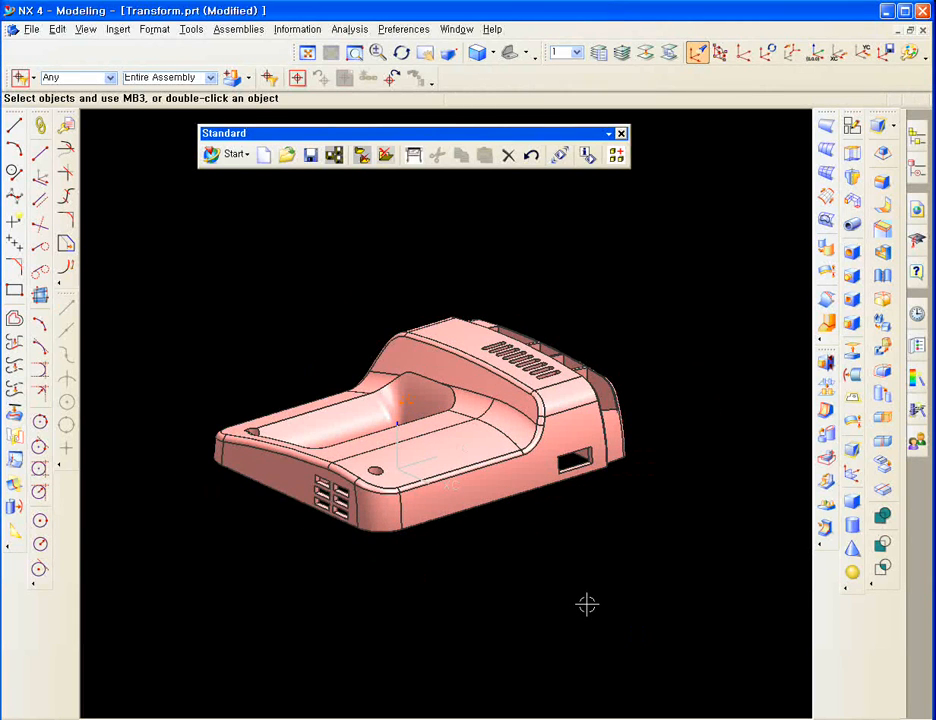